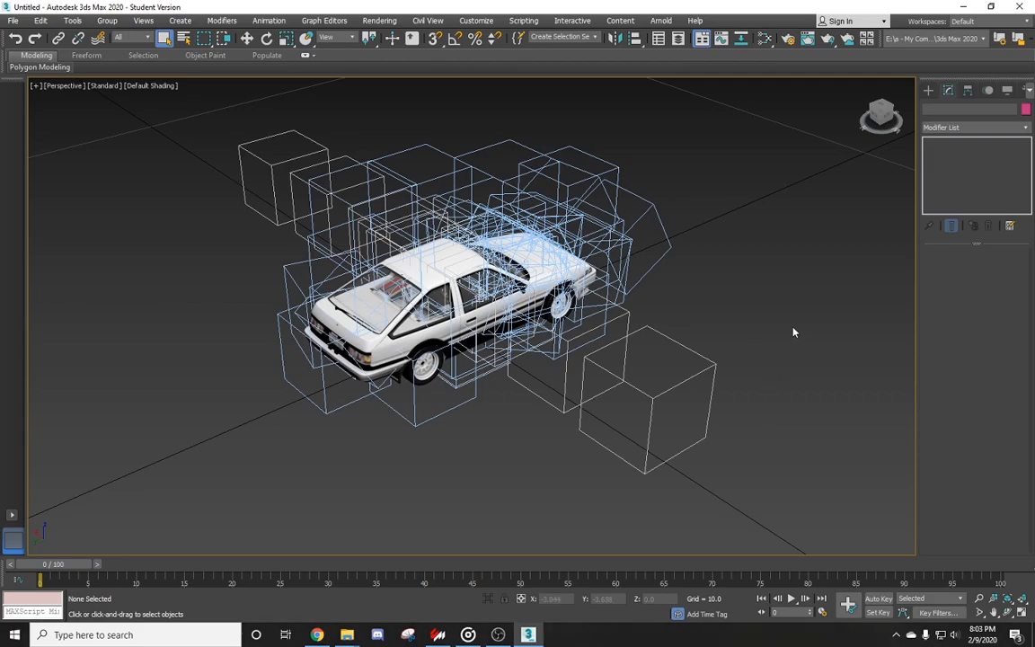
Select every object of the white car model in the scene and hide them
middle_click_drag(751, 328, 539, 310, "alt")
scroll(458, 416, "down", 5)
middle_click_drag(492, 441, 677, 476)
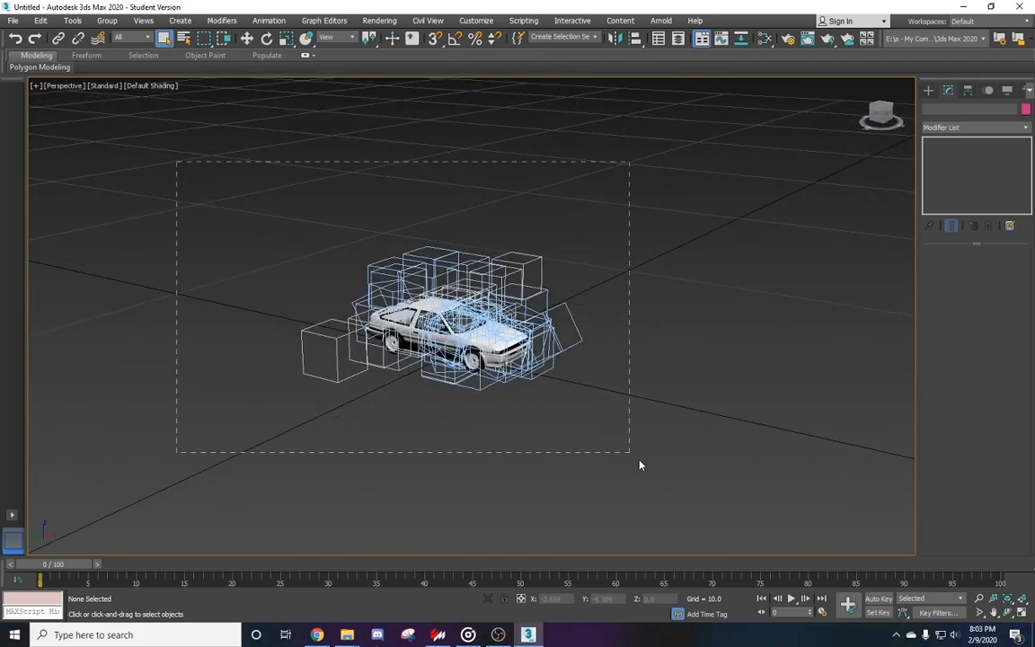
left_click_drag(635, 462, 633, 460)
right_click(528, 415)
left_click(557, 369)
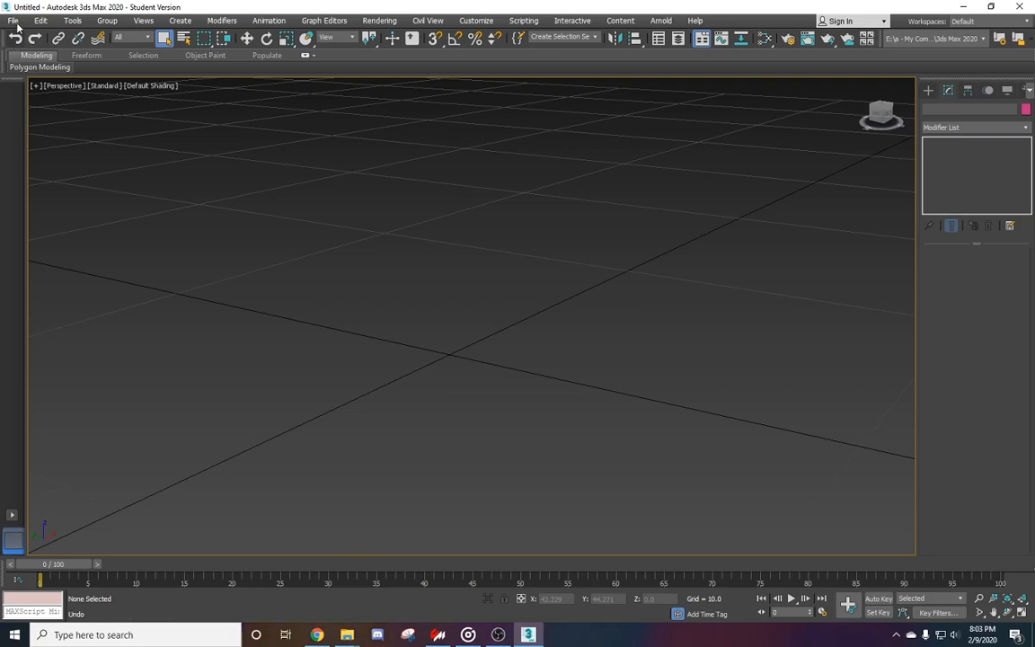
Import the second car model from the recent ks_toyota_ae86_tuned folder into the scene
left_click(13, 20)
left_click(171, 190)
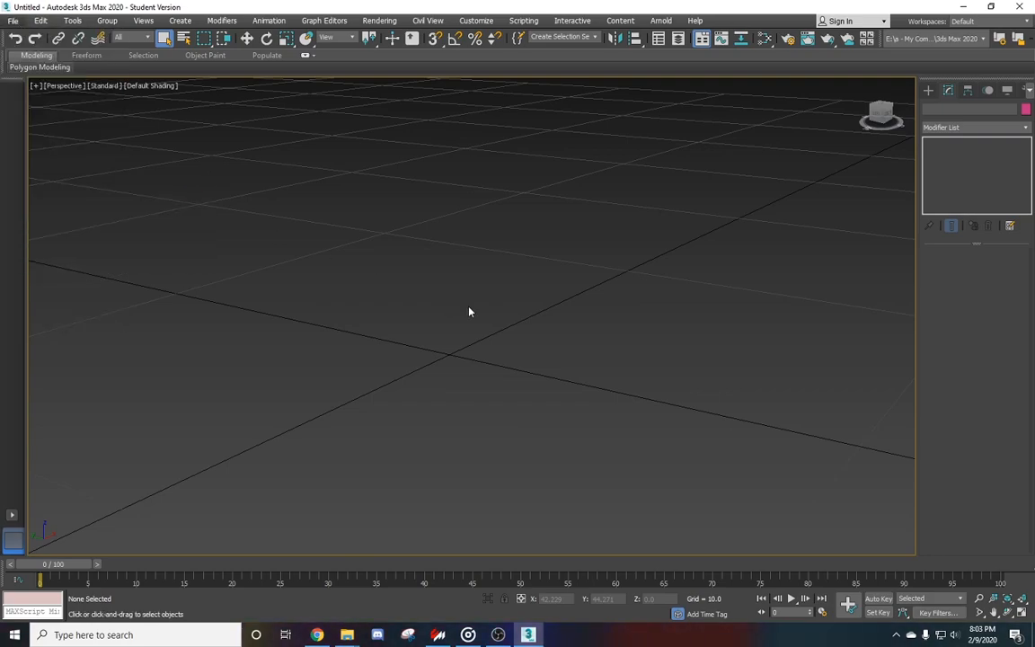
left_click(225, 44)
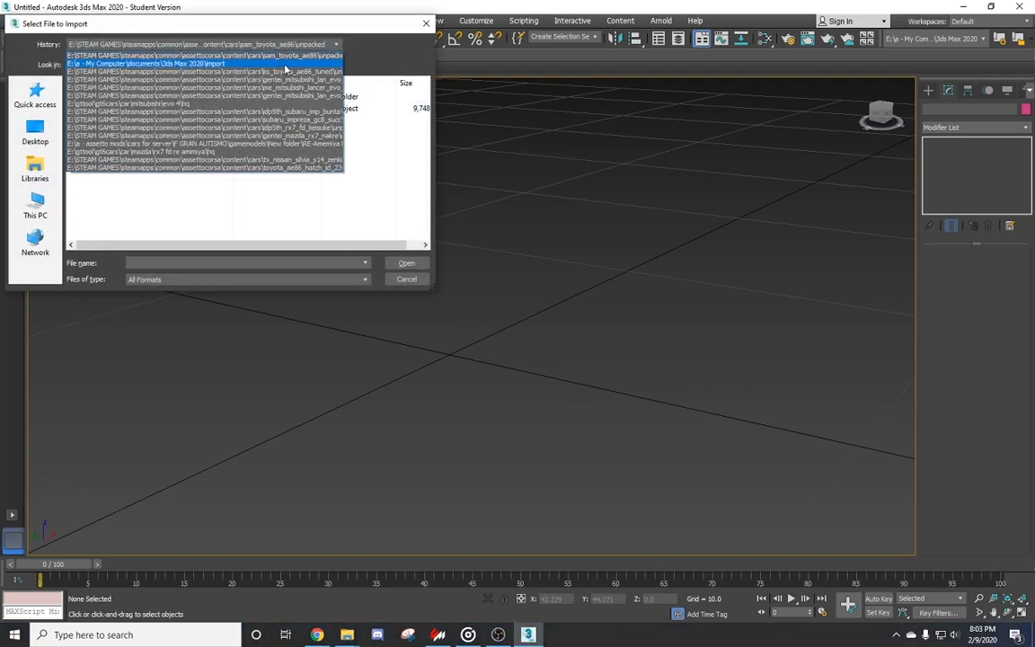
left_click(144, 71)
double_click(113, 108)
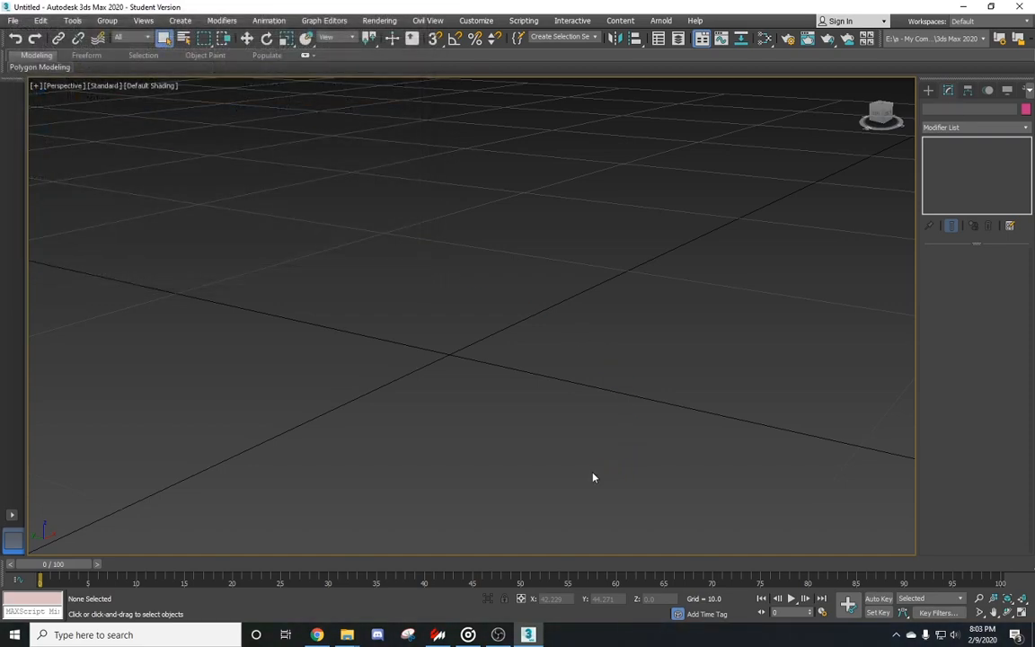
scroll(439, 450, "down", 5)
left_click(603, 480)
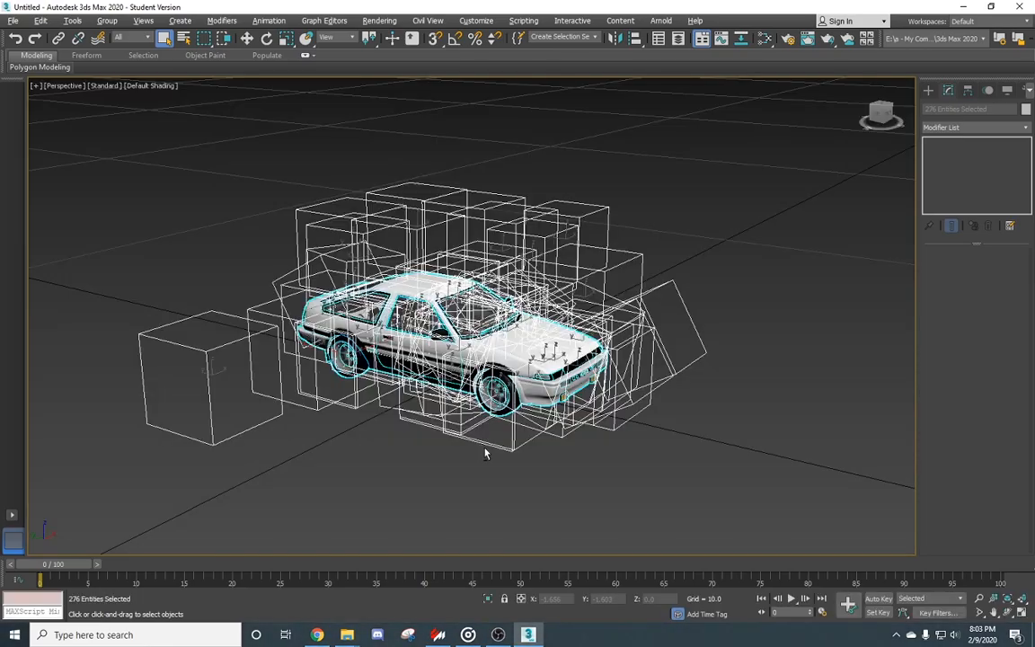
Select the steering wheel rim inside the second car's cockpit and show the scene's object hierarchy
middle_click_drag(485, 452, 714, 440, "alt")
left_click(720, 444)
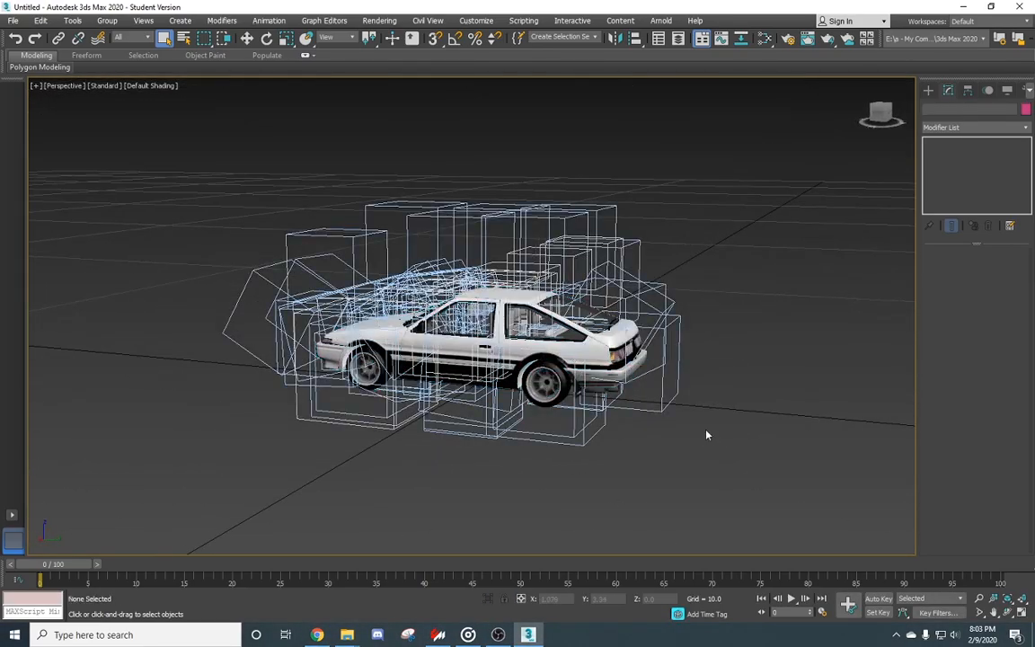
scroll(542, 344, "up", 10)
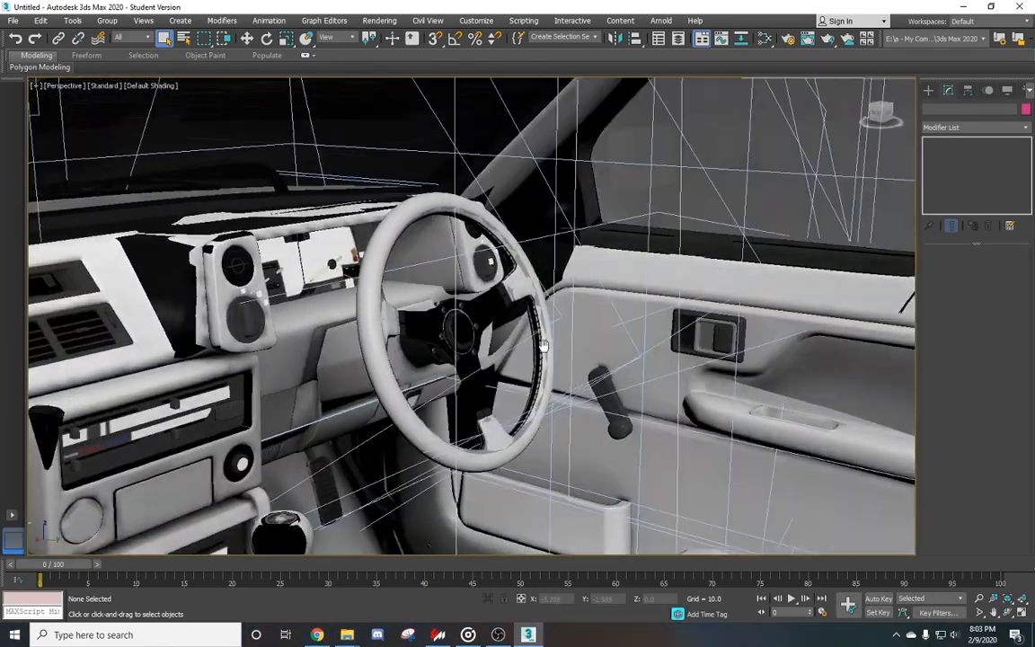
middle_click_drag(543, 344, 628, 261, "alt")
left_click(467, 305)
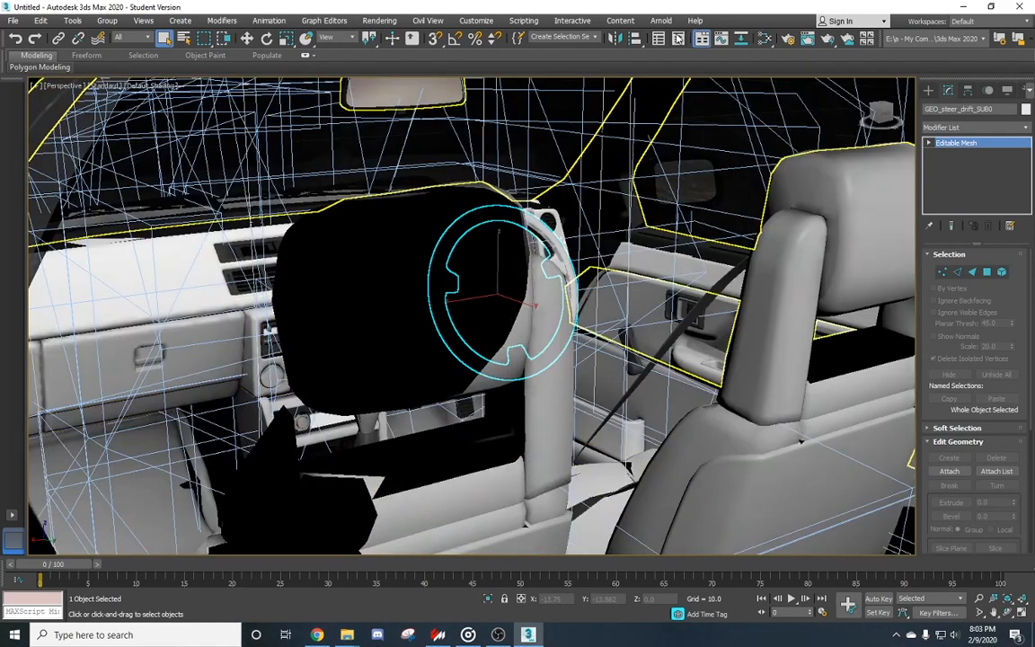
key("h")
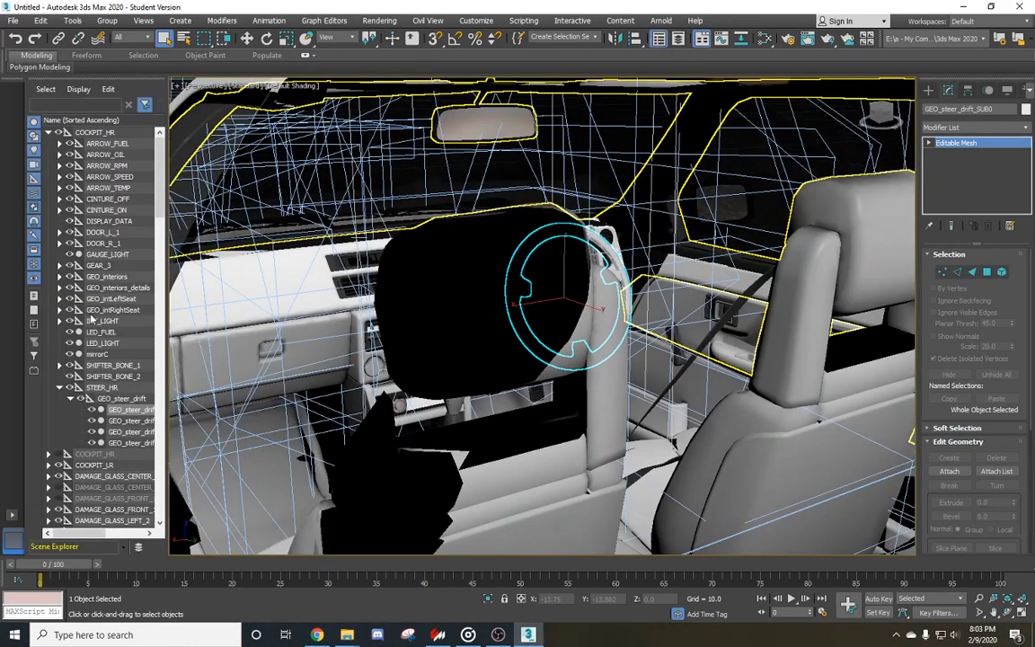
left_click(107, 397)
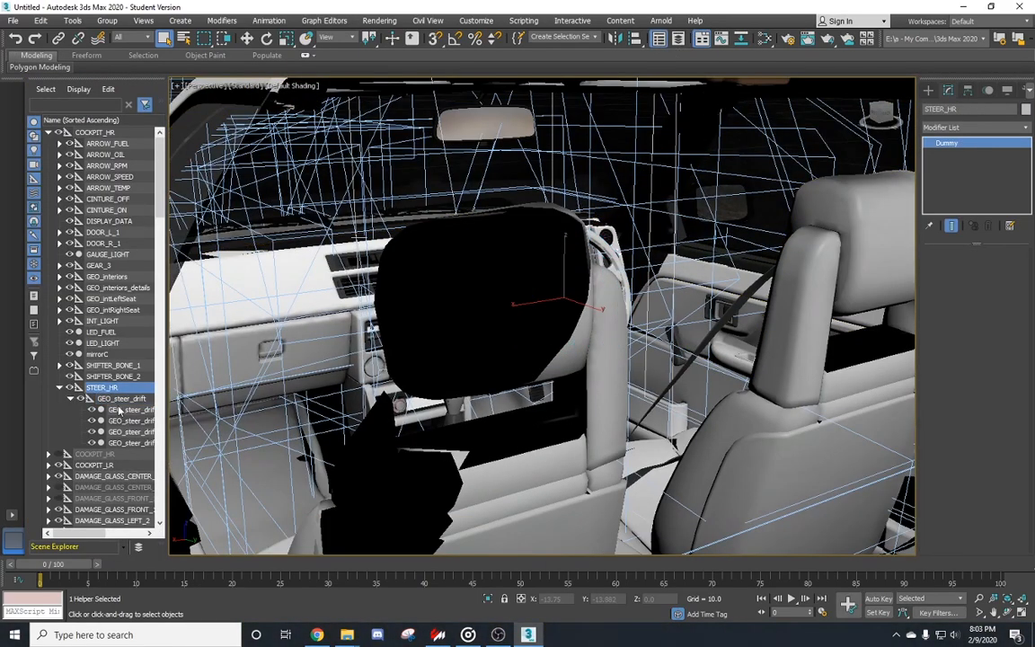
right_click(119, 387)
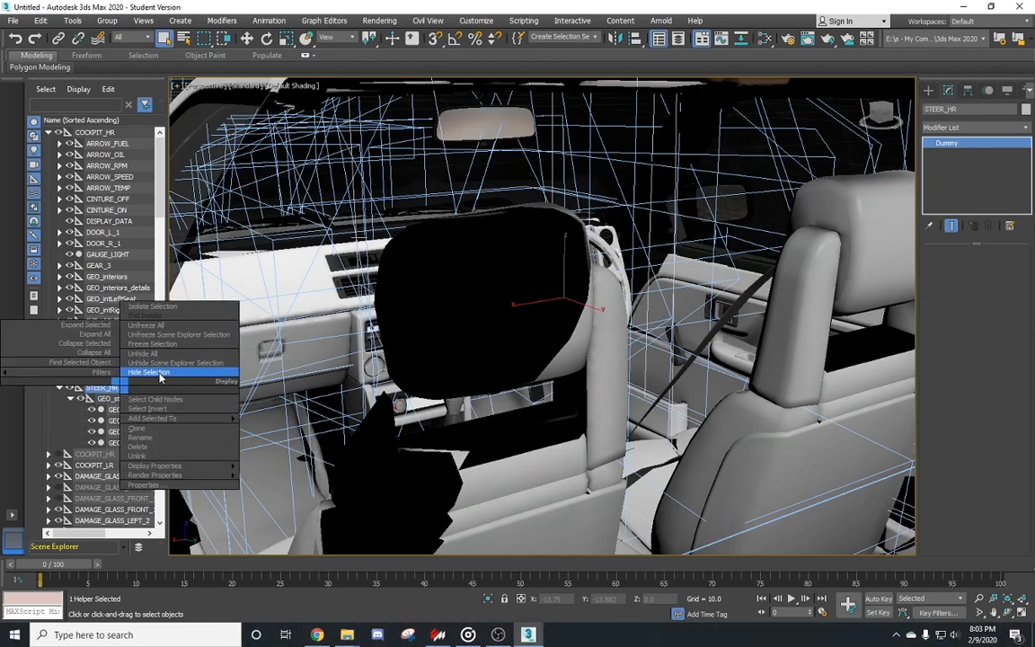
left_click(473, 286)
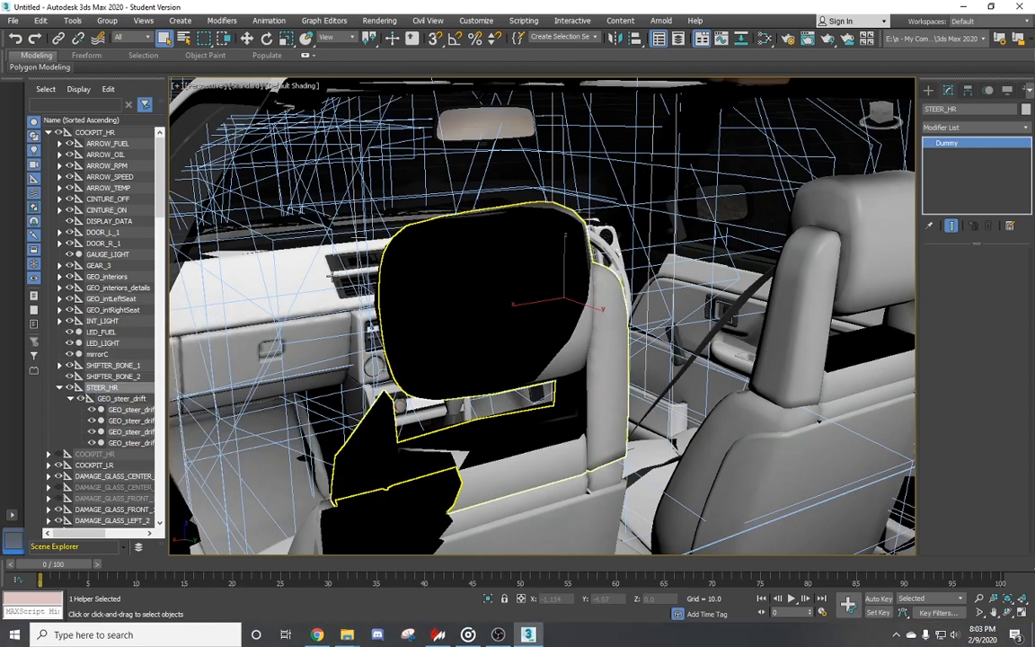
right_click(366, 294)
left_click(417, 271)
Select the GEO_steer_drift steering wheel parts together with their parent nodes and hide them
middle_click_drag(467, 382, 566, 550, "alt")
key("alt+q")
left_click(539, 260)
left_click(131, 419, "ctrl")
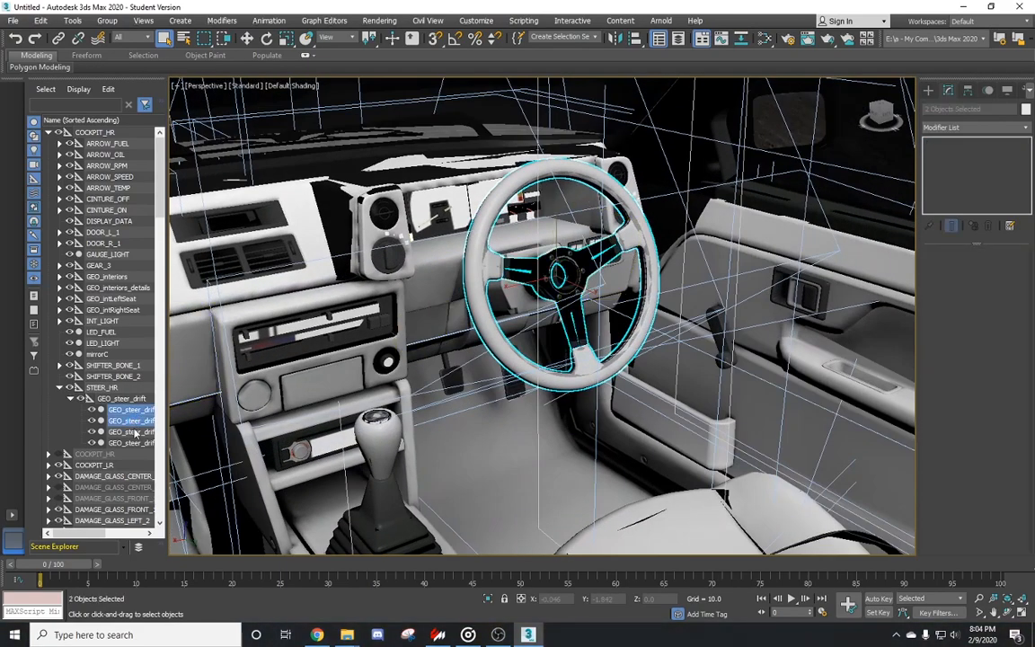
right_click(130, 399)
left_click(151, 387)
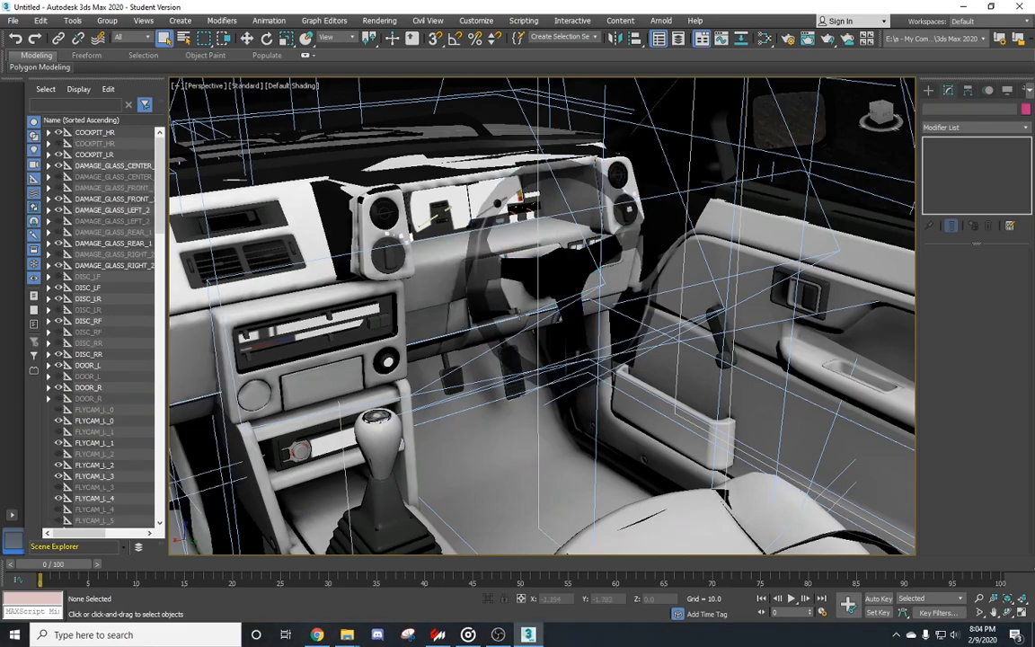
Delete all the remaining visible parts of the second car and unhide the original car and the drift steering wheel
scroll(539, 341, "down", 10)
left_click_drag(421, 277, 705, 457)
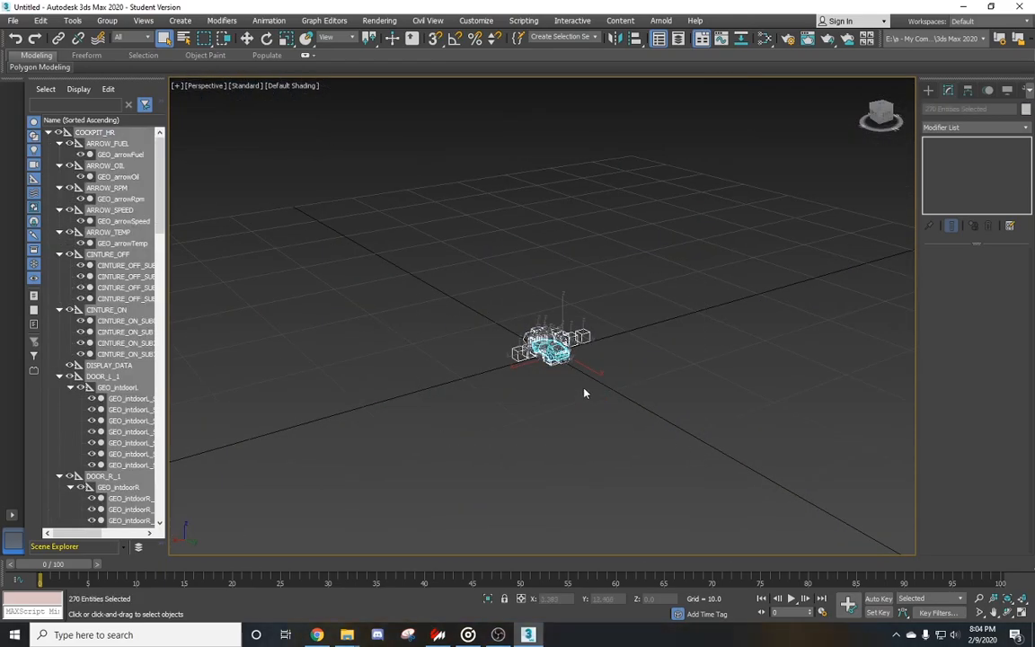
right_click(537, 352)
left_click(567, 303)
scroll(684, 388, "down", 10)
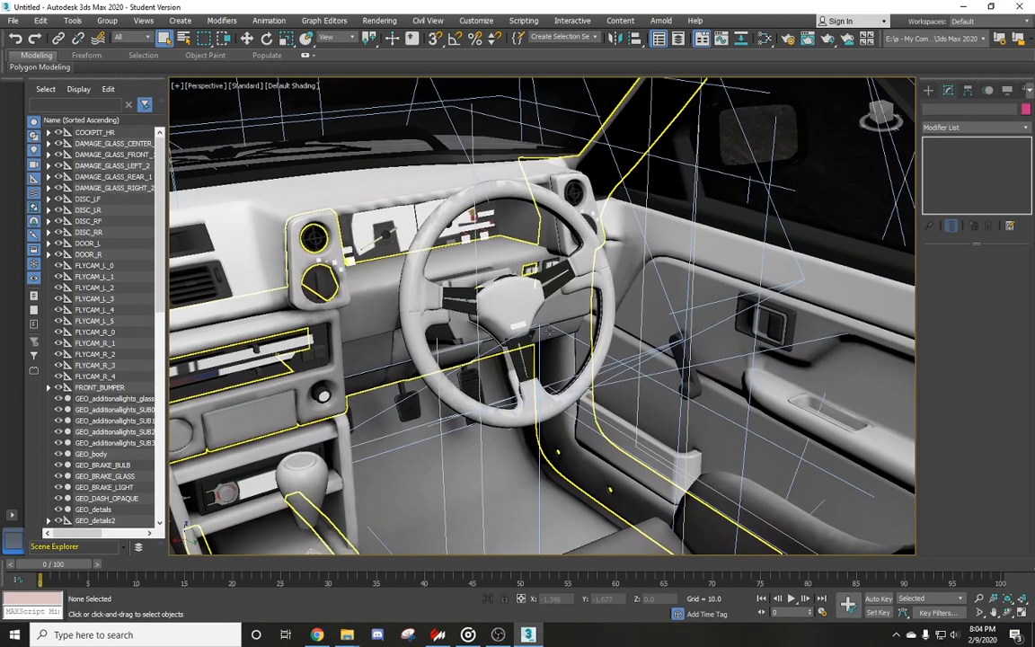
Delete the original GEO_steer steering wheel node and all of its sub-meshes from the cockpit
left_click(519, 308)
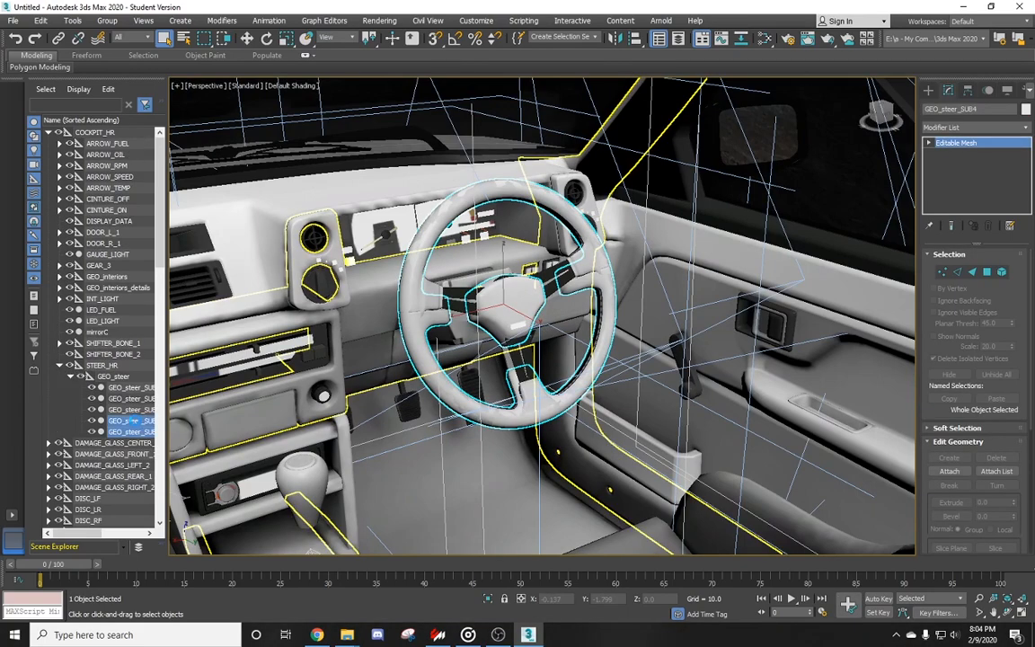
left_click(137, 409, "shift")
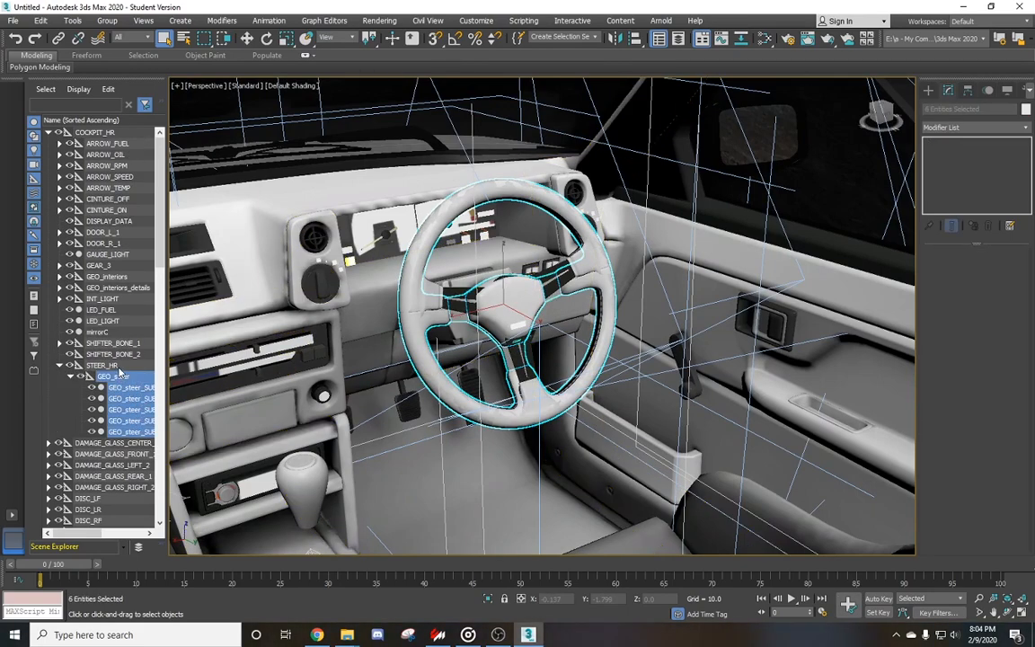
key("Delete")
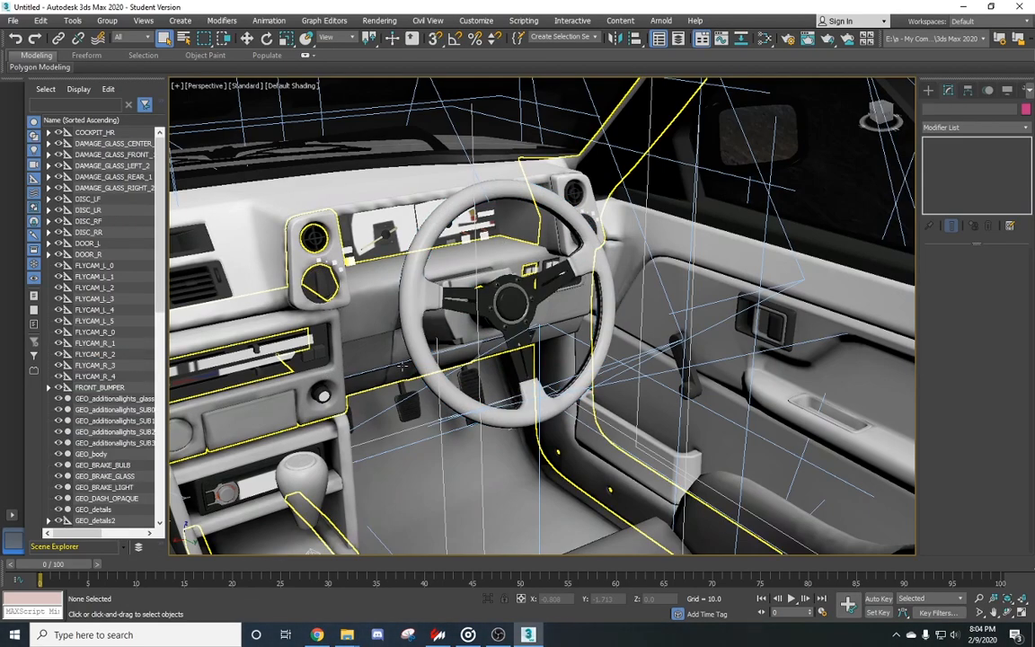
Select the drift steering wheel's STEER_HR node together with all its child nodes
left_click(505, 294)
middle_click_drag(529, 331, 551, 350, "alt")
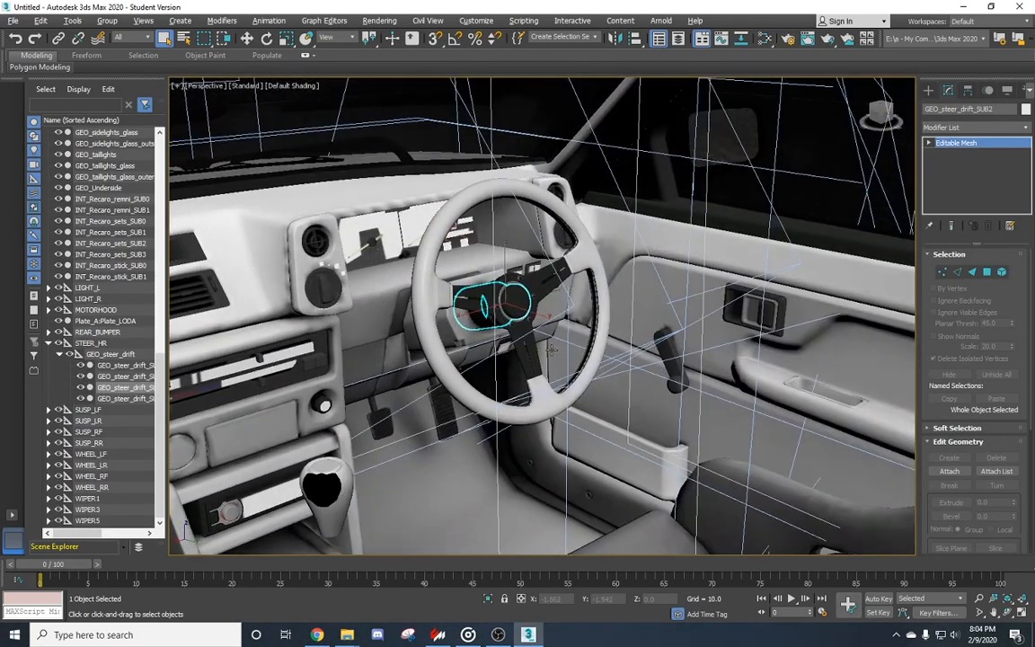
right_click(110, 346)
left_click(137, 357)
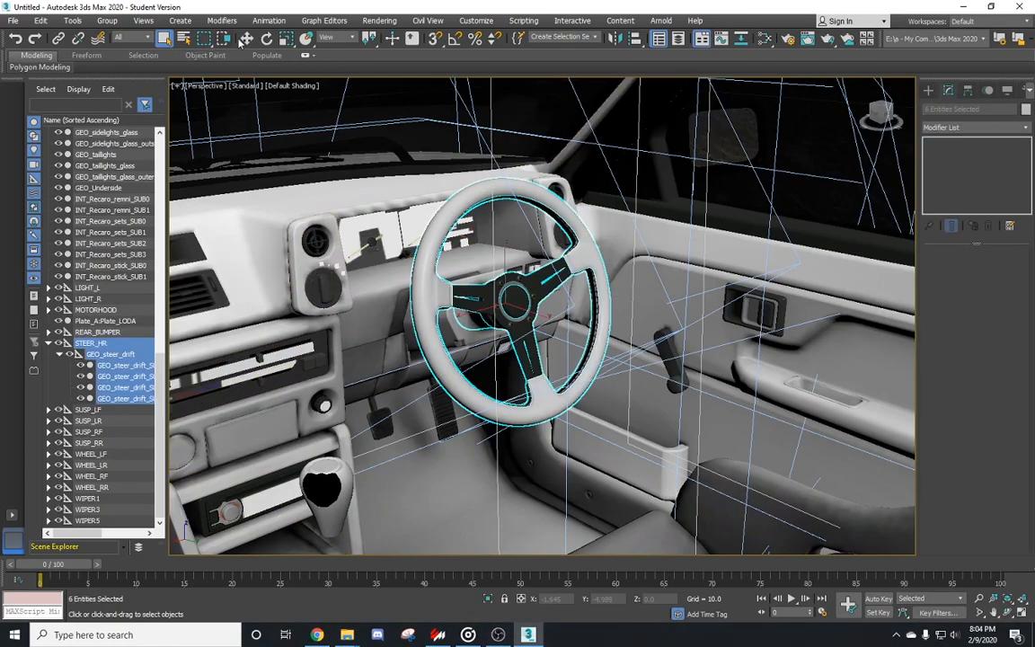
Select the four GEO_steer_drift meshes and move them along the X axis toward the driver's side
middle_click_drag(478, 316, 533, 286, "alt")
left_click(569, 268)
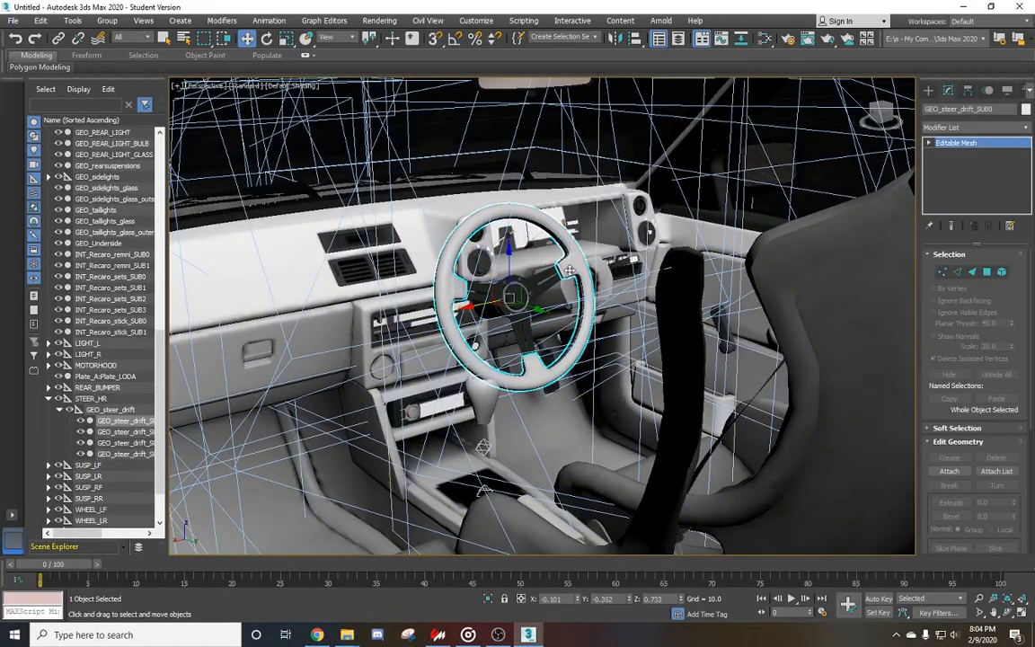
left_click(126, 454, "shift")
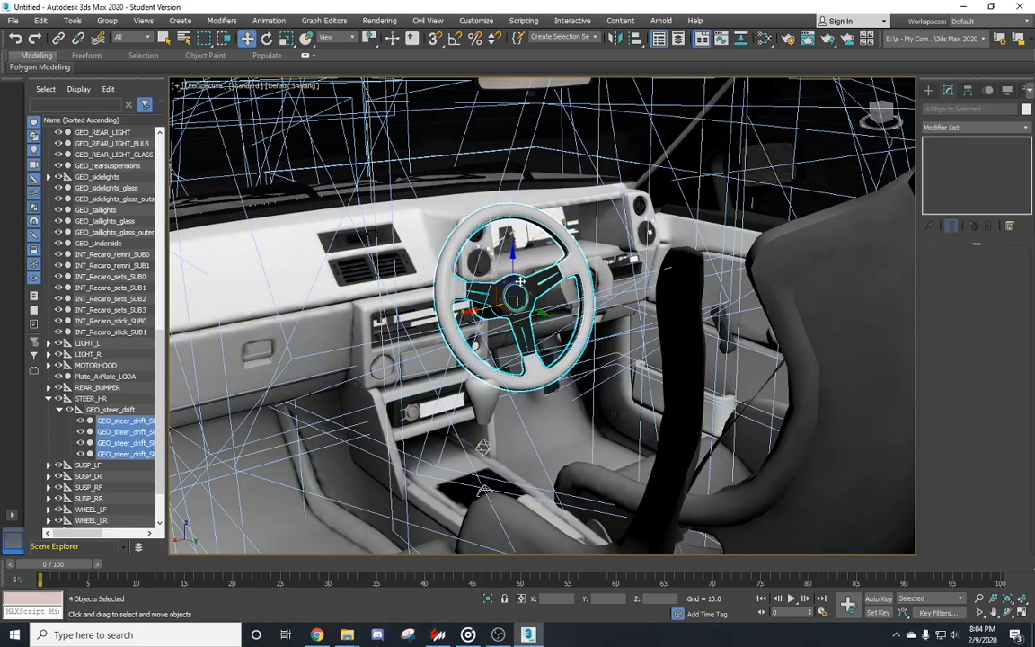
left_click_drag(473, 312, 558, 304)
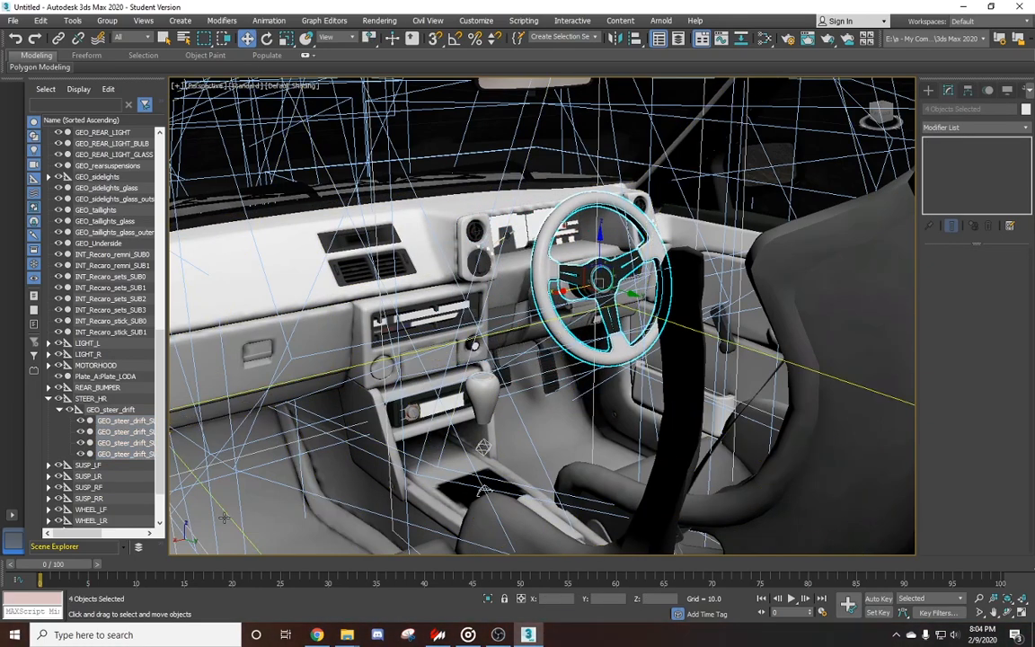
Select STEER_HR with all its child nodes and hide every unselected object
right_click(127, 398)
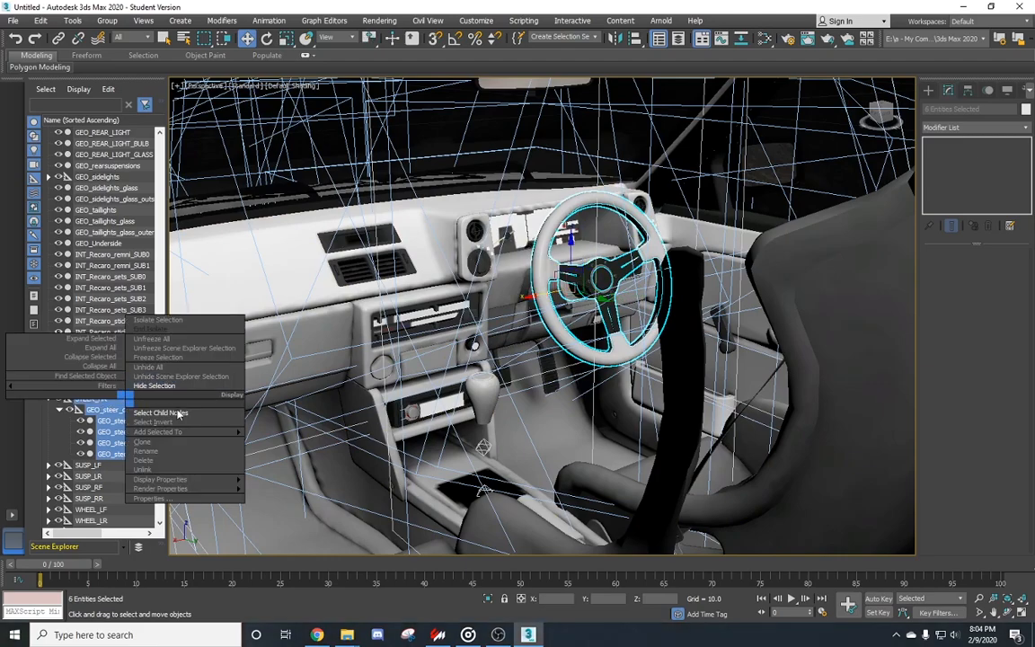
right_click(581, 272)
right_click(587, 271)
left_click(622, 218)
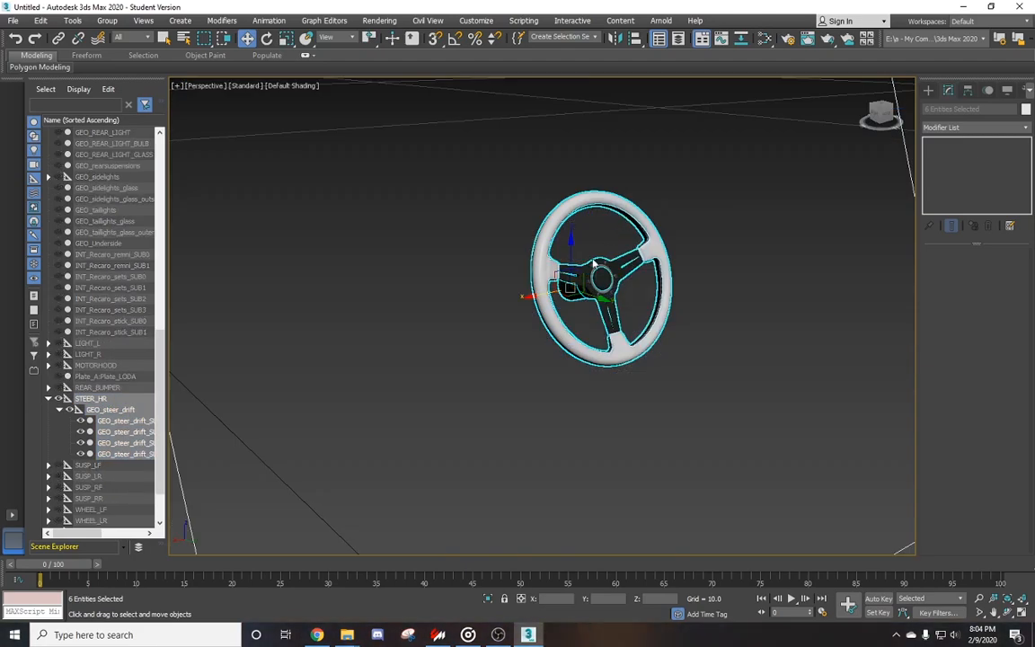
Try to rotate the STEER_HR and GEO_steer_drift helpers about the Y axis
scroll(543, 336, "down", 5)
left_click_drag(561, 378, 546, 340)
middle_click_drag(622, 419, 517, 386)
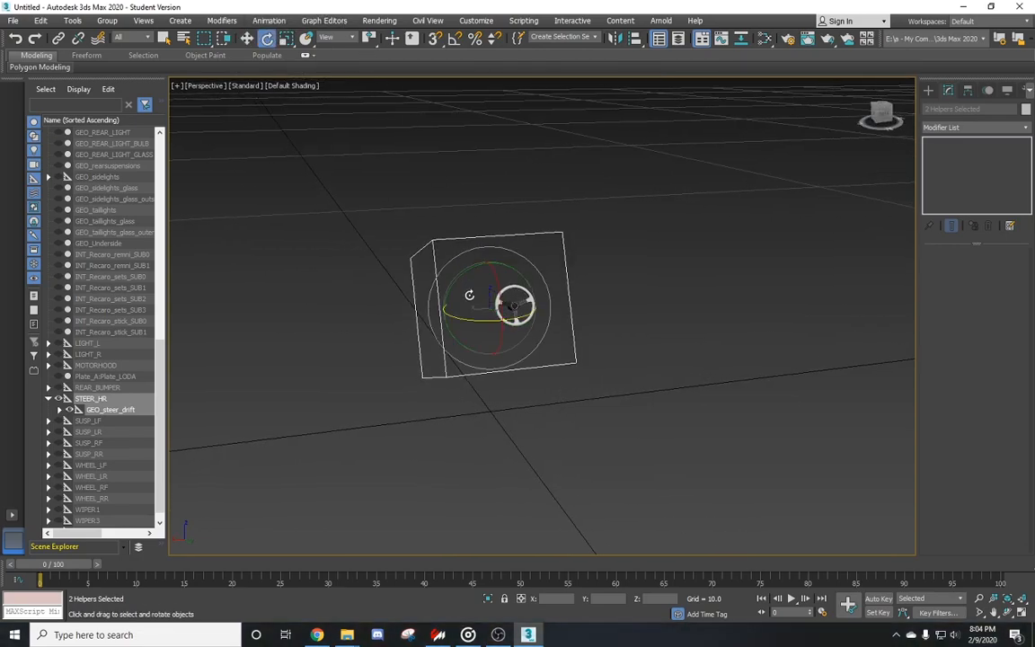
scroll(473, 294, "up", 2)
left_click_drag(478, 254, 339, 499)
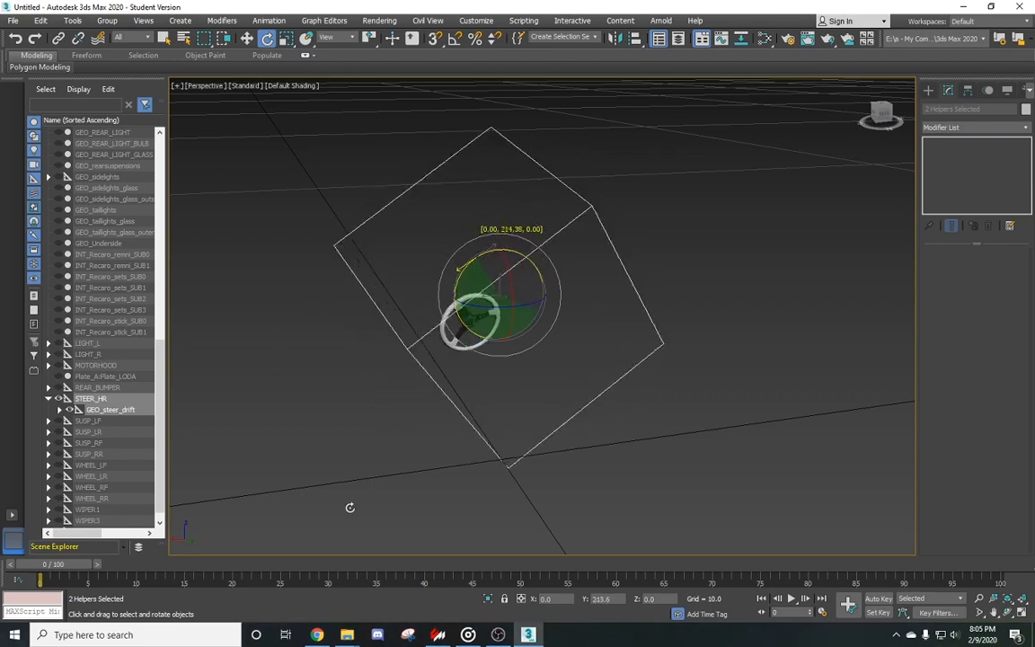
left_click_drag(405, 351, 485, 399)
Undo the helper rotation, the hiding of the car and the move of the steering wheel meshes
key("ctrl+z")
key("ctrl+z")
key("ctrl+z")
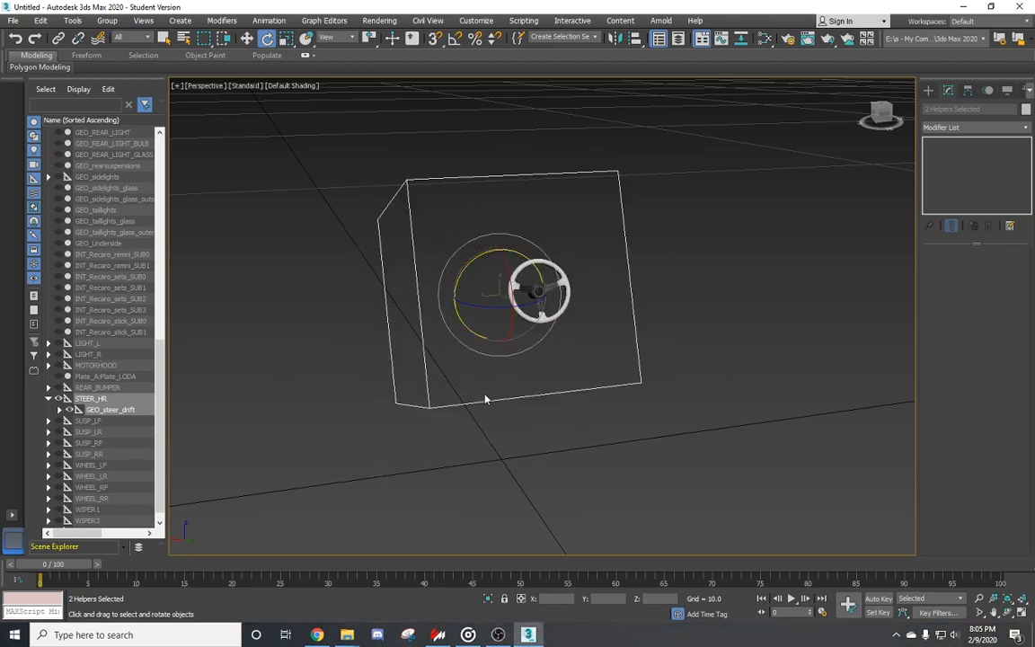
key("ctrl+z")
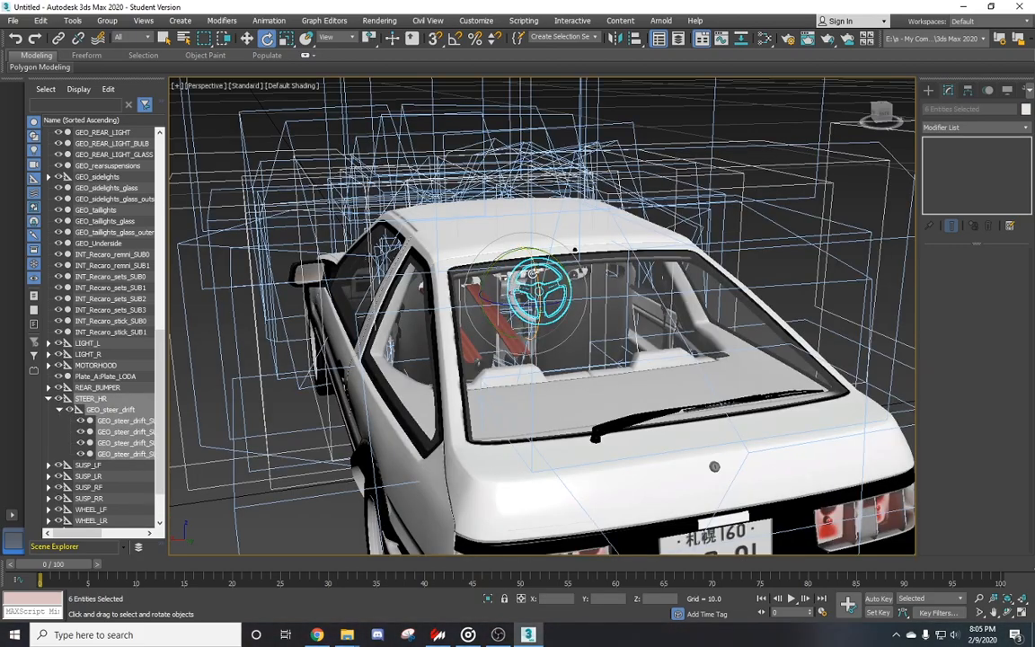
scroll(541, 276, "up", 5)
key("ctrl+z")
key("ctrl+z")
key("ctrl+z")
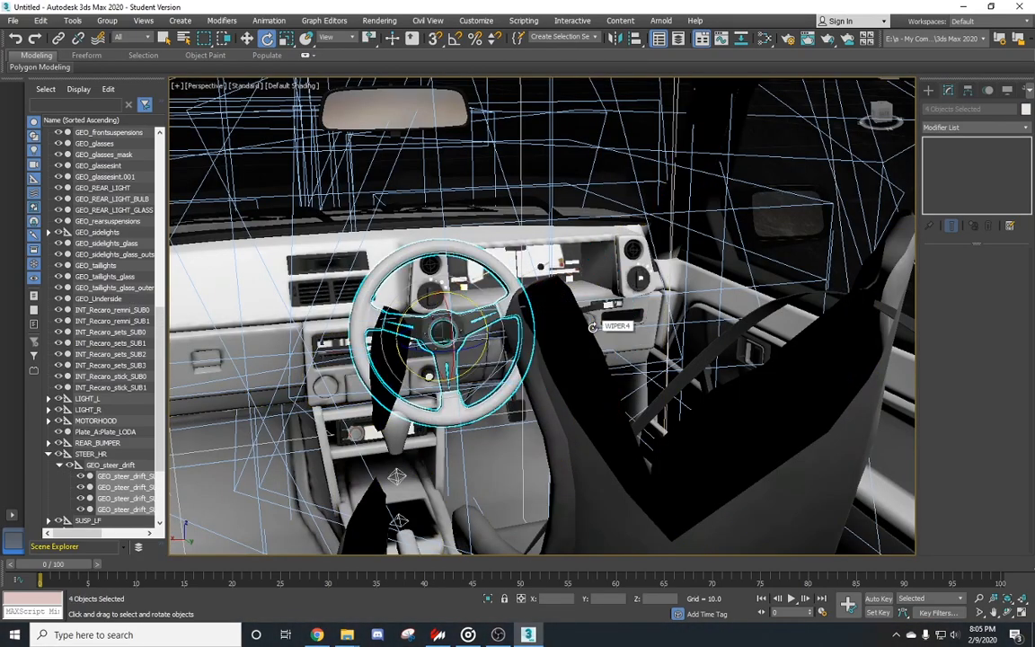
Move the STEER_HR node and all its children along the X axis toward the driver's instrument cluster
left_click(249, 41)
middle_click_drag(518, 454, 587, 457, "alt")
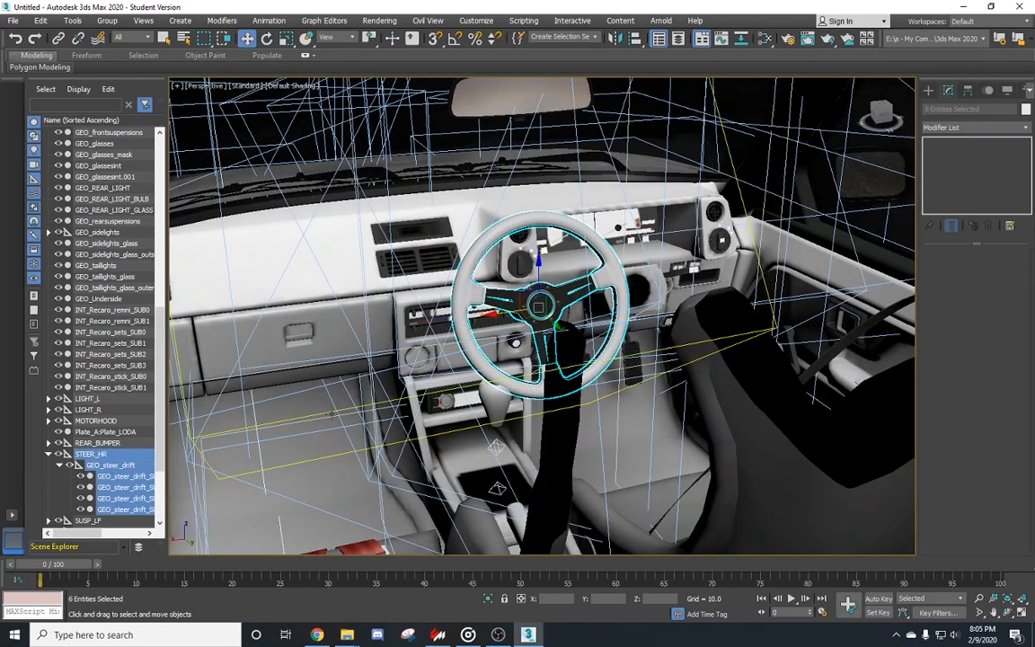
middle_click_drag(542, 324, 539, 375, "alt")
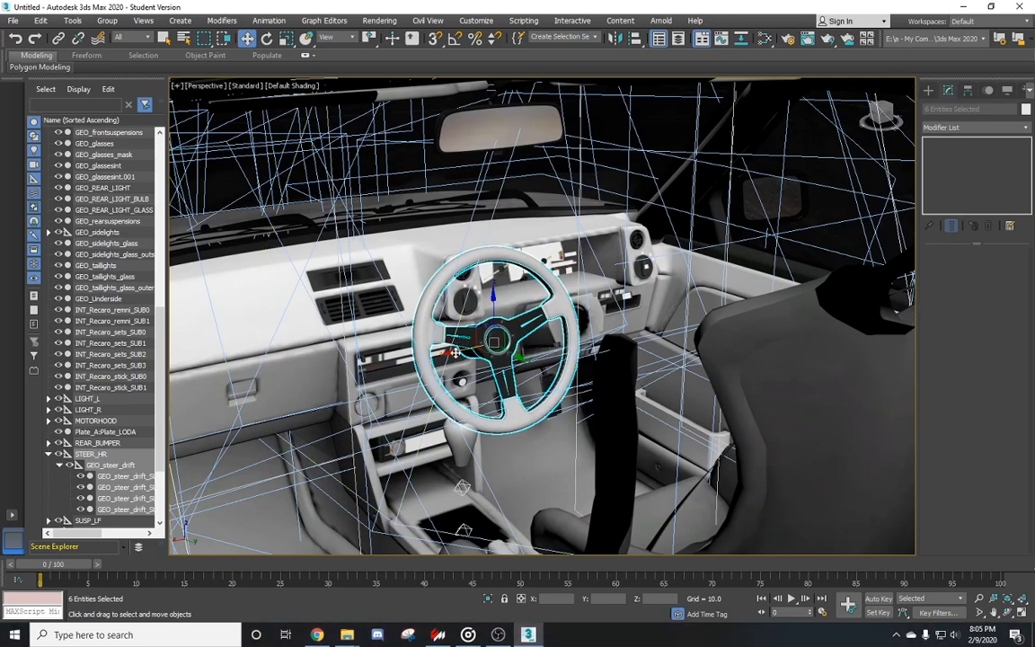
left_click_drag(456, 353, 493, 352)
middle_click_drag(560, 358, 469, 431, "alt")
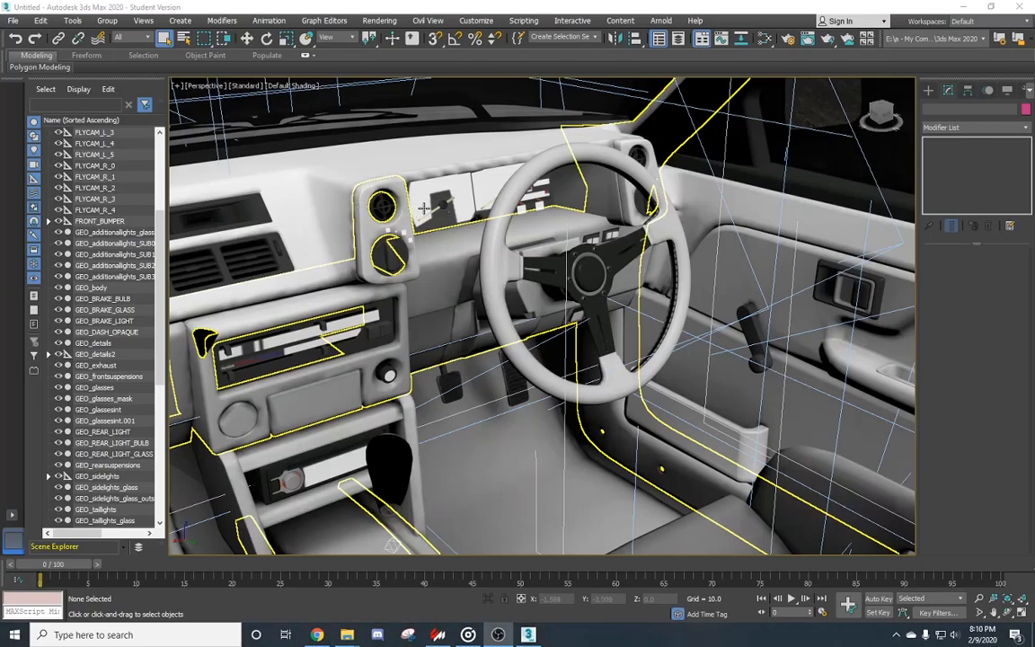
Select every object of the car, including its helpers, and hide the whole selection
mouse_move(486, 188)
middle_mouse_down("alt")
mouse_move(476, 154)
mouse_move(488, 183)
middle_mouse_up("alt")
middle_click_drag(507, 278, 456, 454, "alt")
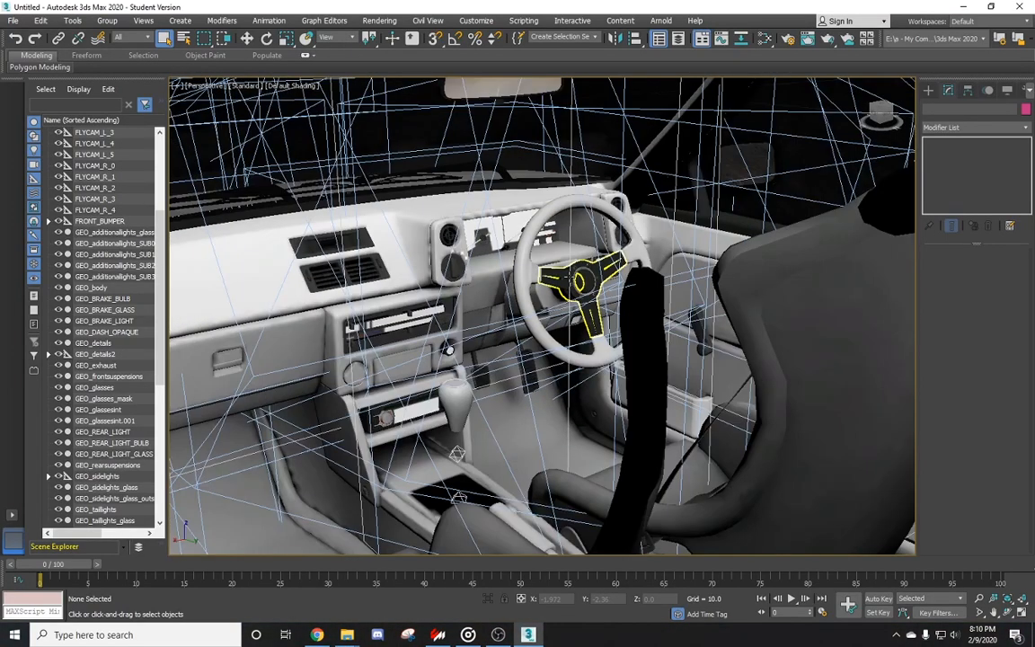
left_click(528, 271)
mouse_move(534, 280)
middle_mouse_down("alt")
mouse_move(565, 317)
mouse_move(649, 290)
mouse_move(610, 299)
mouse_move(549, 267)
middle_mouse_up("alt")
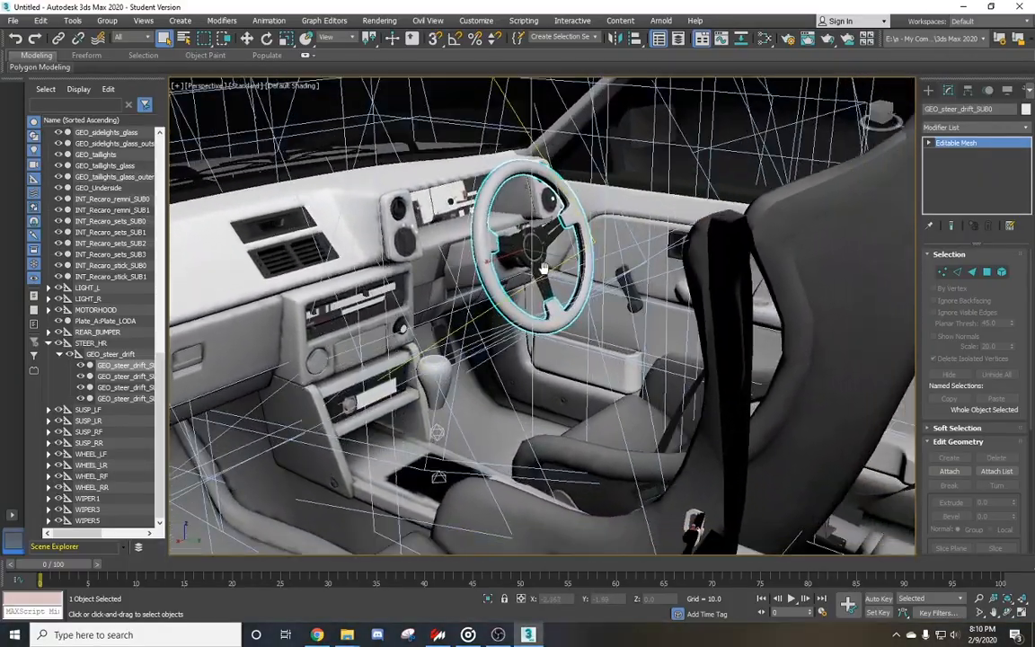
scroll(489, 243, "down", 5)
middle_click_drag(584, 376, 401, 295, "alt")
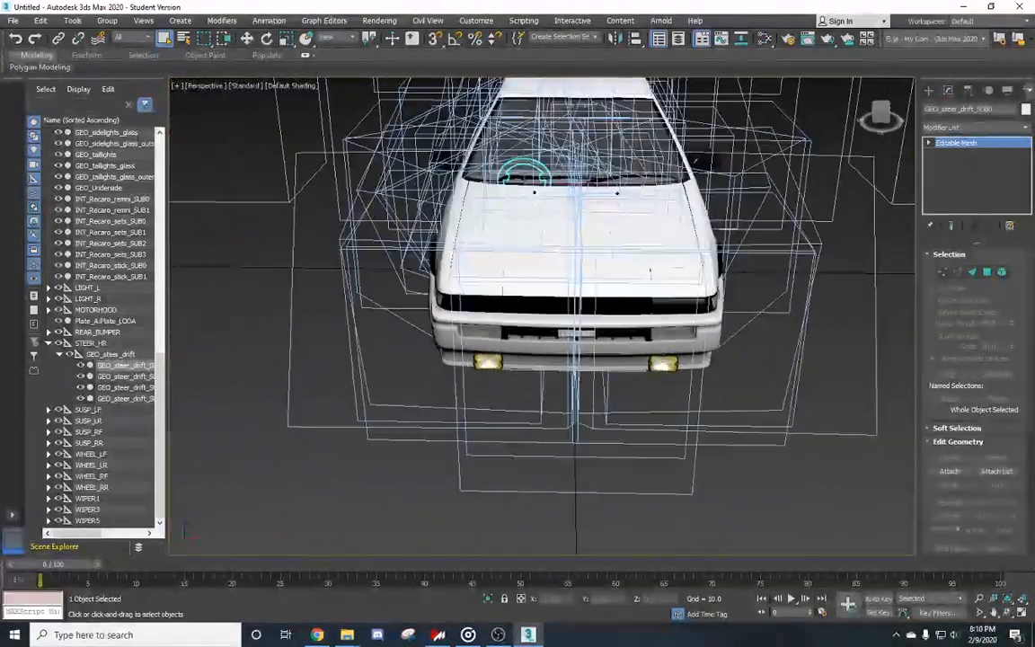
left_click_drag(753, 281, 751, 279)
right_click(561, 218)
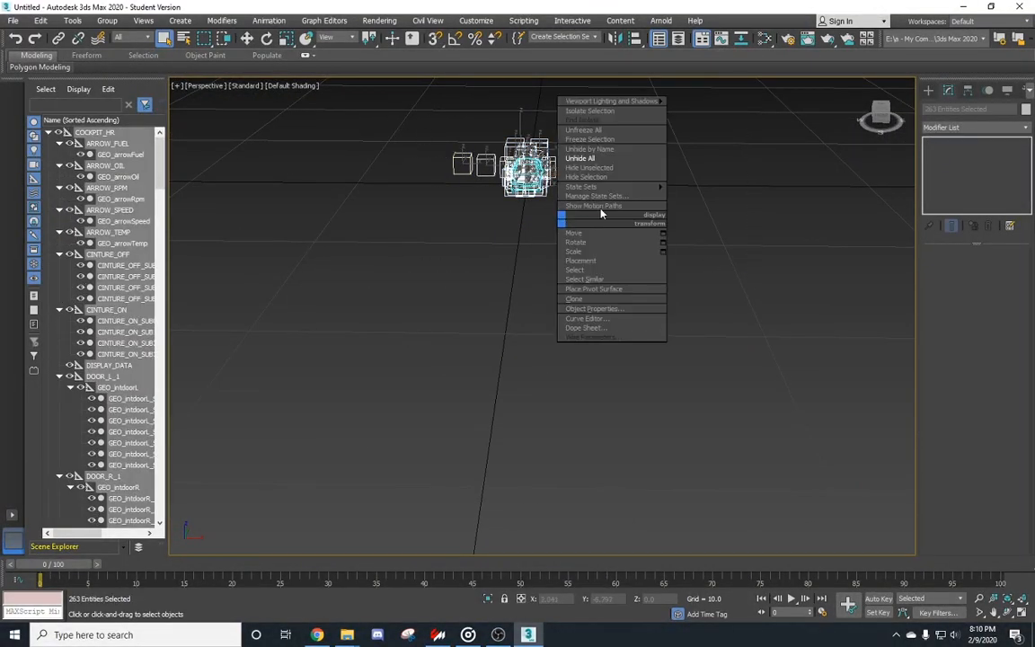
left_click(589, 176)
Start importing a file and browse up to the assettocorsa content cars folder
left_click(13, 21)
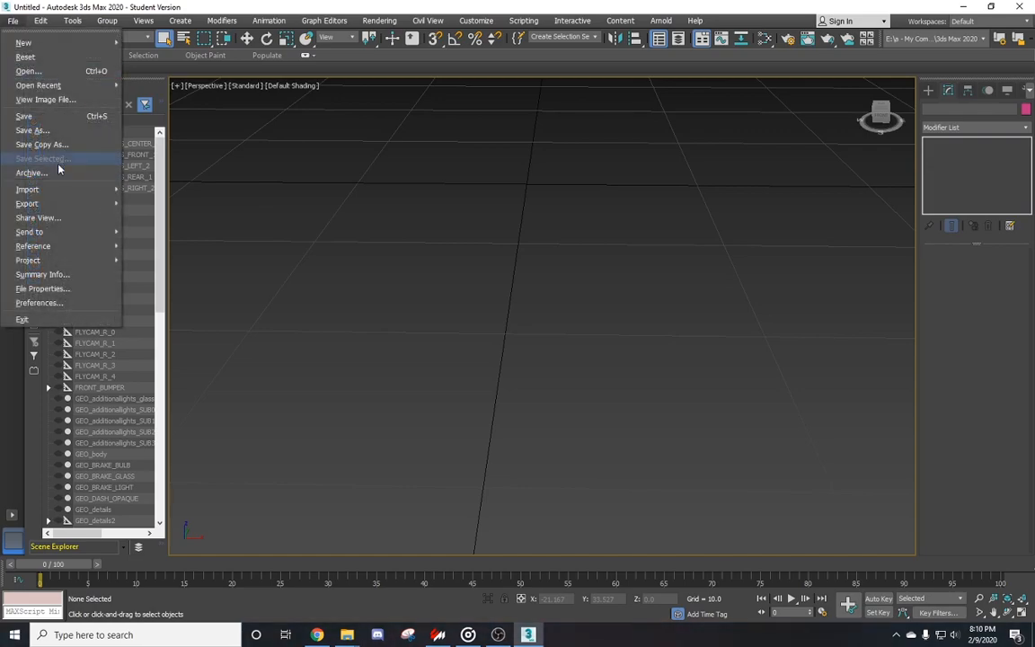
mouse_move(57, 194)
left_click(179, 190)
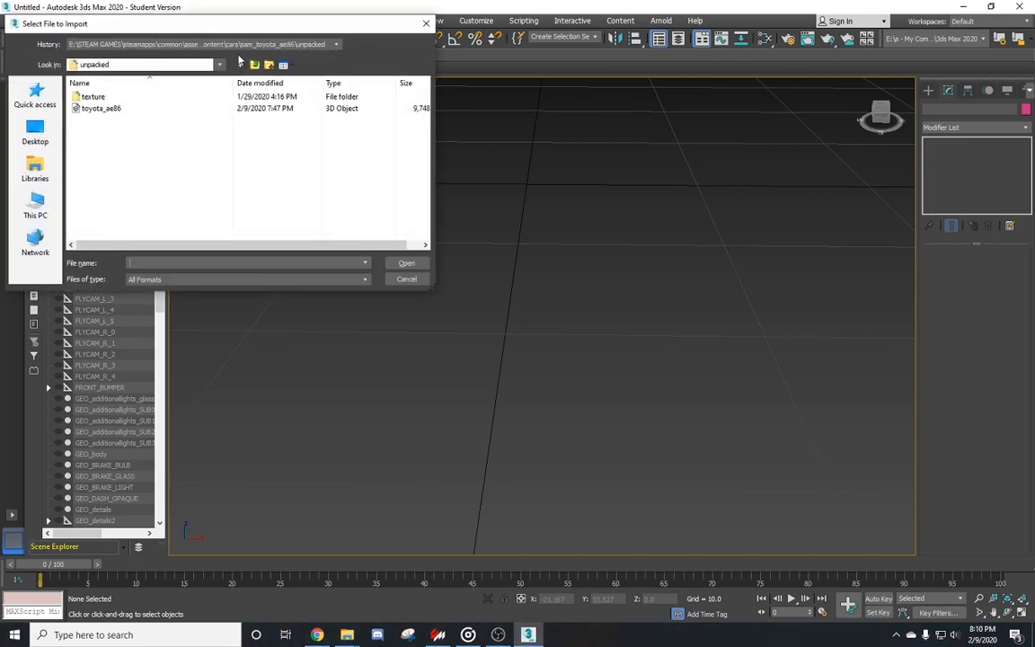
left_click(256, 45)
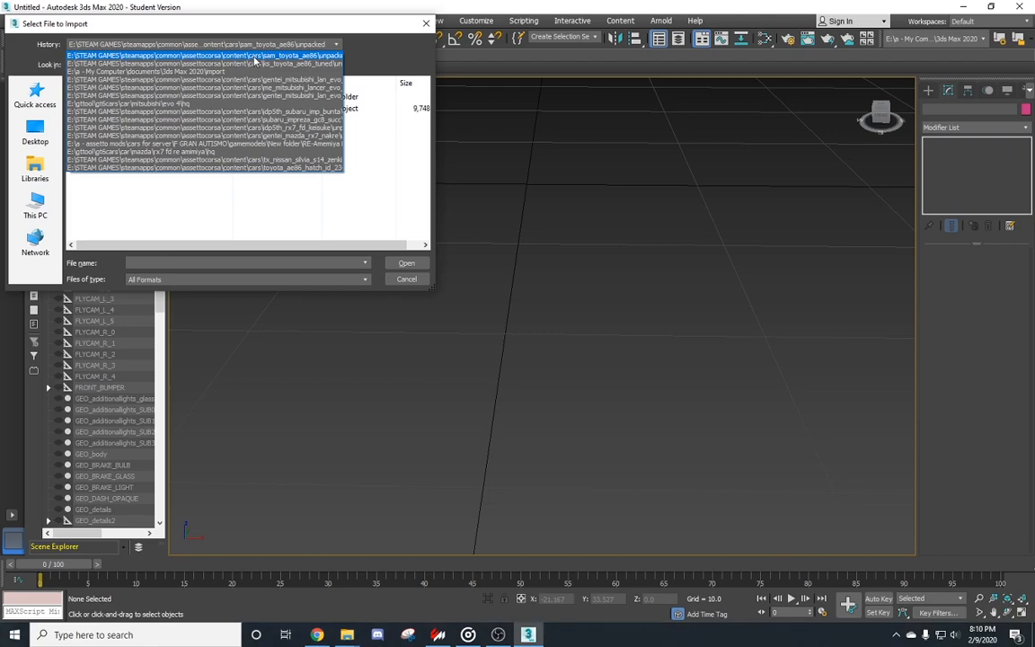
left_click(242, 55)
left_click(171, 65)
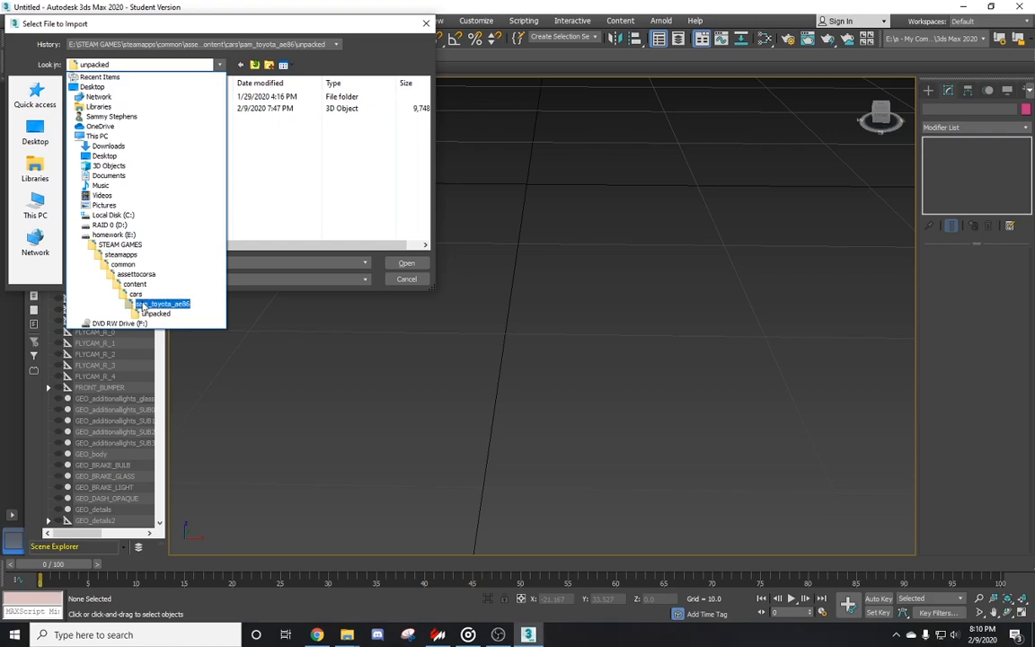
left_click(166, 303)
Import toyota_ae86_id from the unpacked folder of idp5th_ae86_takumi, adding its content to the scene with the current FBX settings
scroll(416, 139, "down", 20)
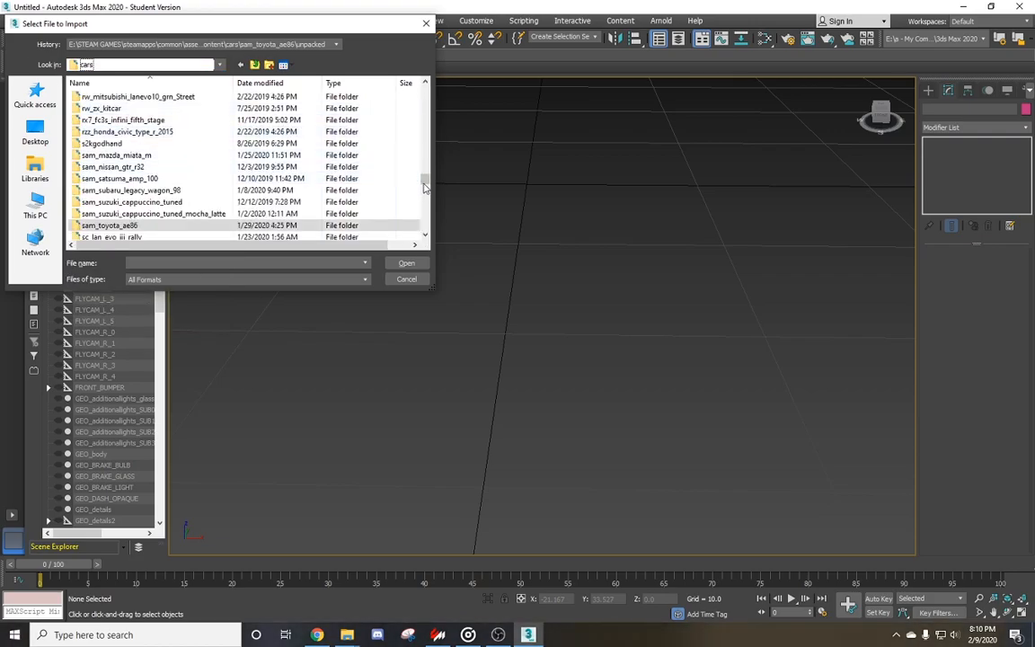
left_click_drag(429, 168, 433, 135)
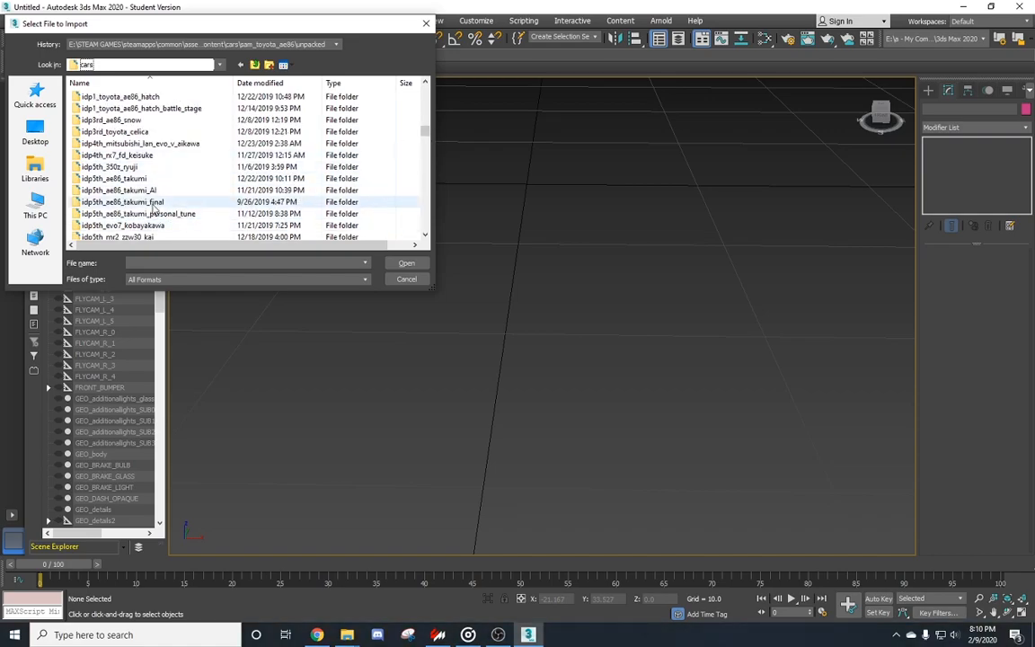
double_click(142, 179)
double_click(99, 179)
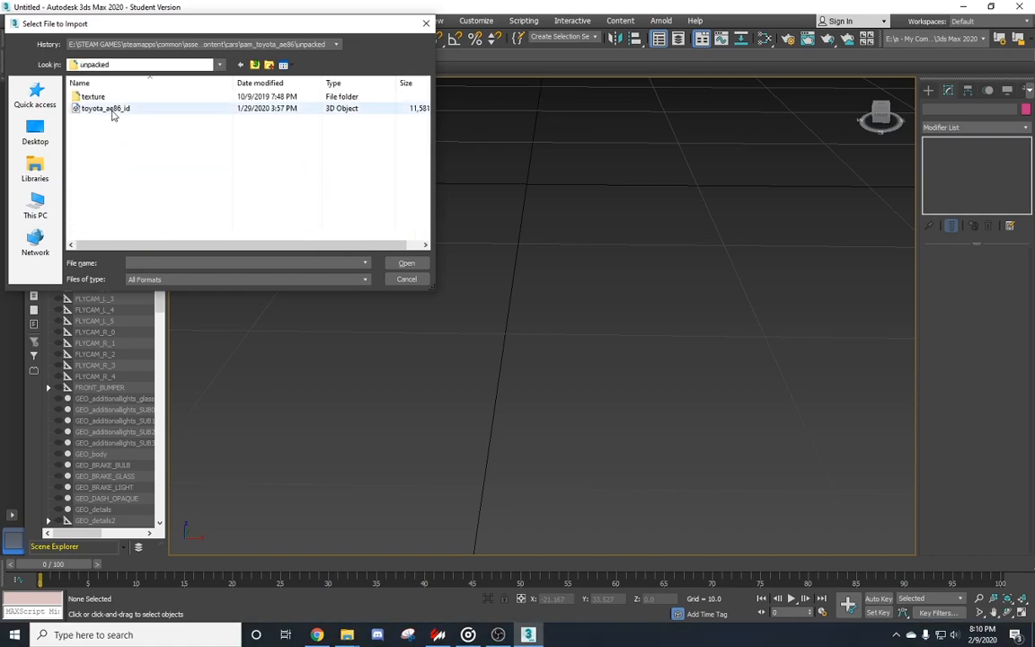
left_click(406, 263)
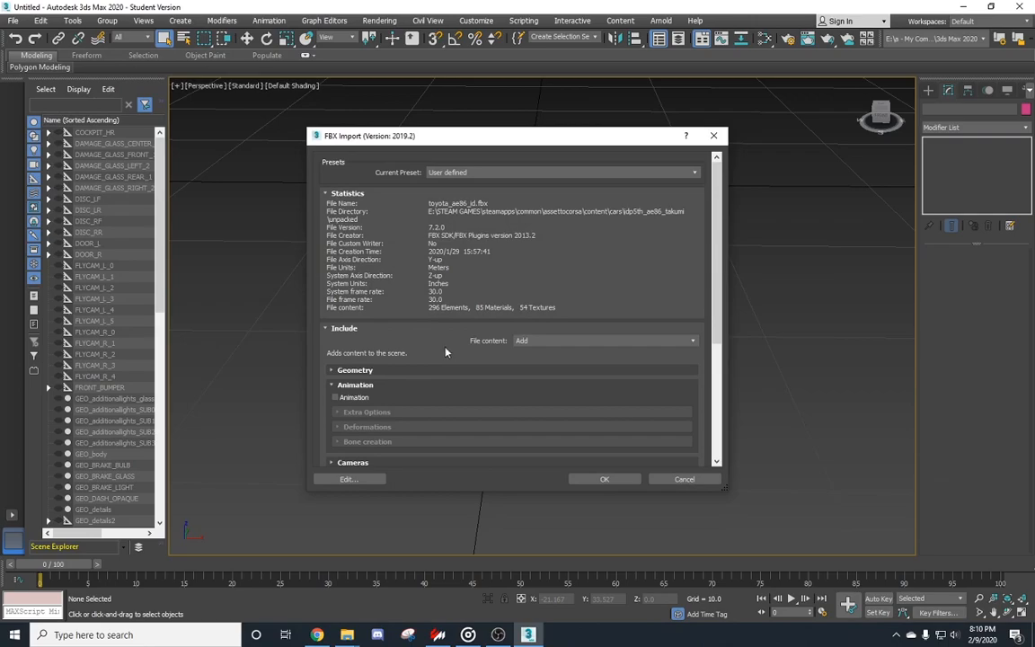
scroll(440, 348, "down", 4)
left_click(604, 478)
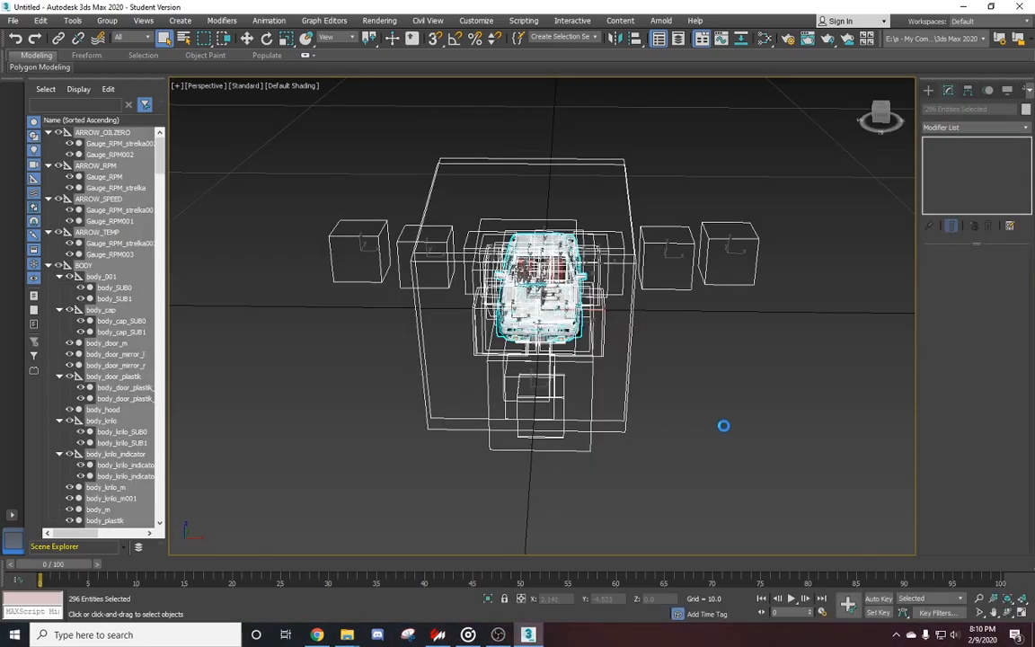
Select the red racing harness strap on the driver's seat of the imported car
left_click(723, 425)
middle_click_drag(723, 425, 726, 288, "alt")
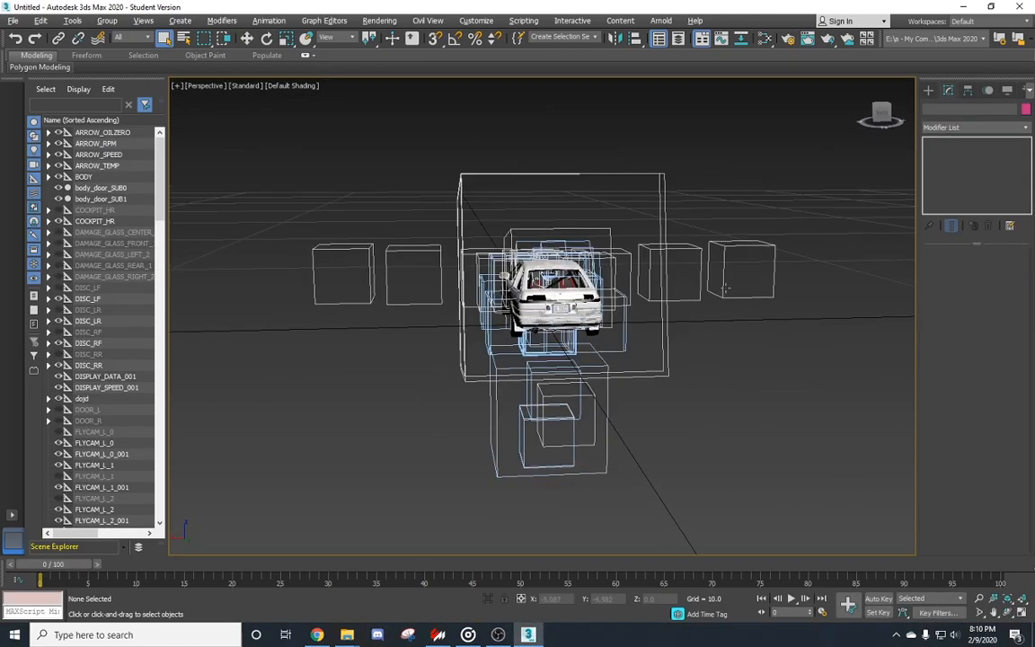
scroll(575, 278, "up", 10)
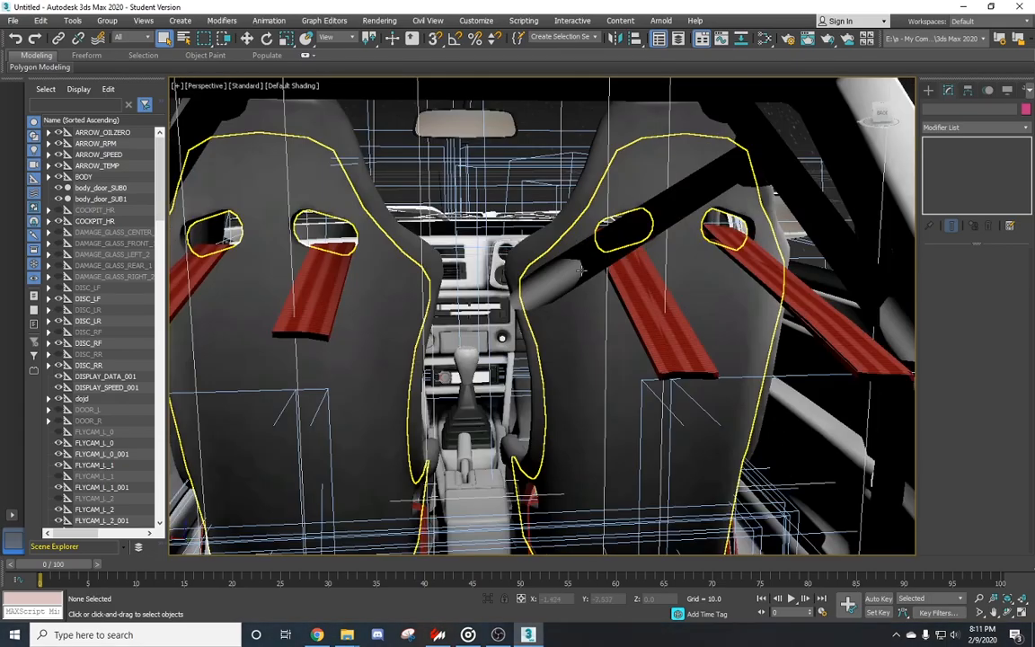
middle_click_drag(581, 271, 547, 257, "alt")
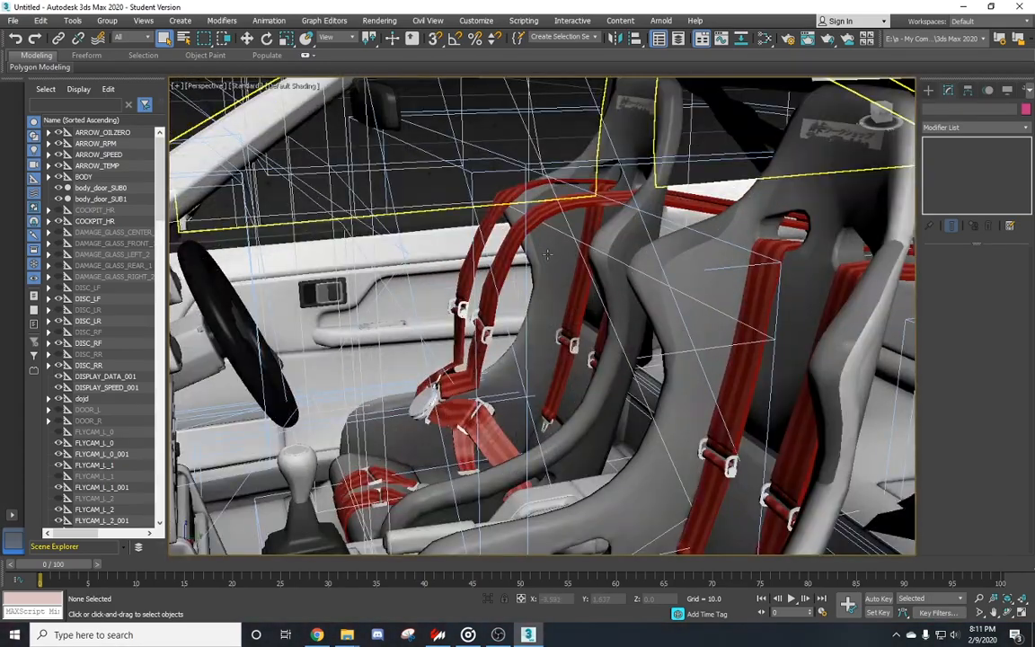
left_click(485, 190)
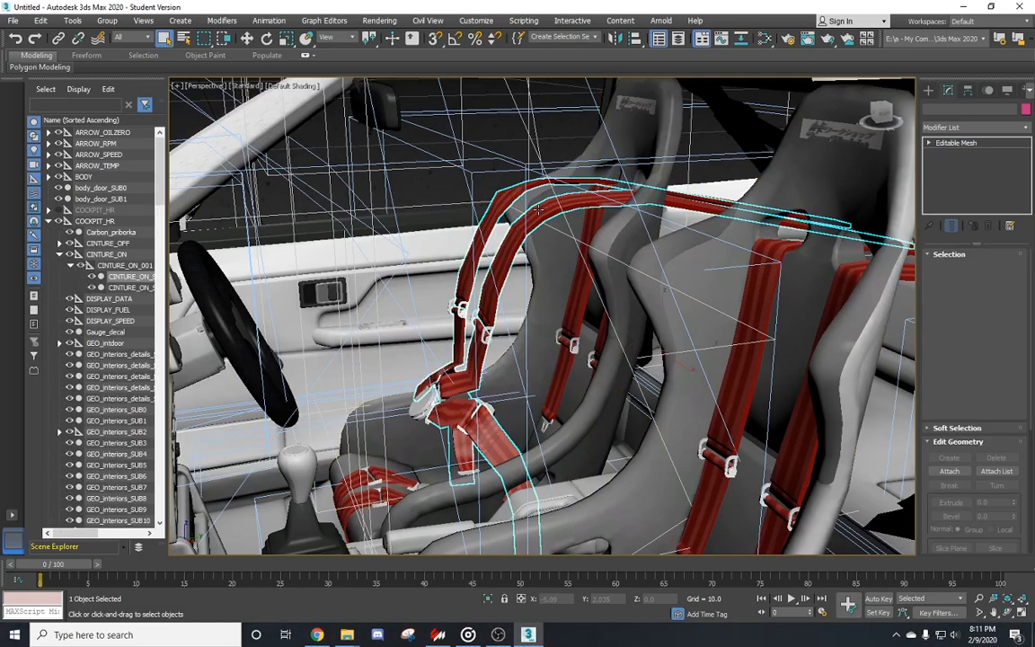
middle_click_drag(393, 255, 511, 377, "alt")
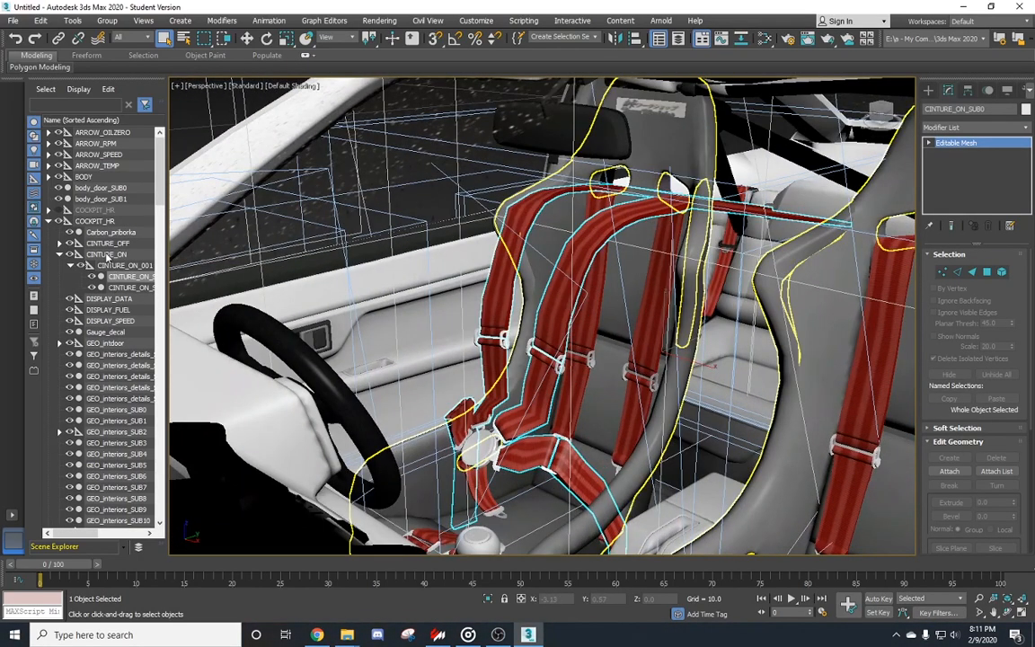
middle_click_drag(719, 369, 446, 309, "alt")
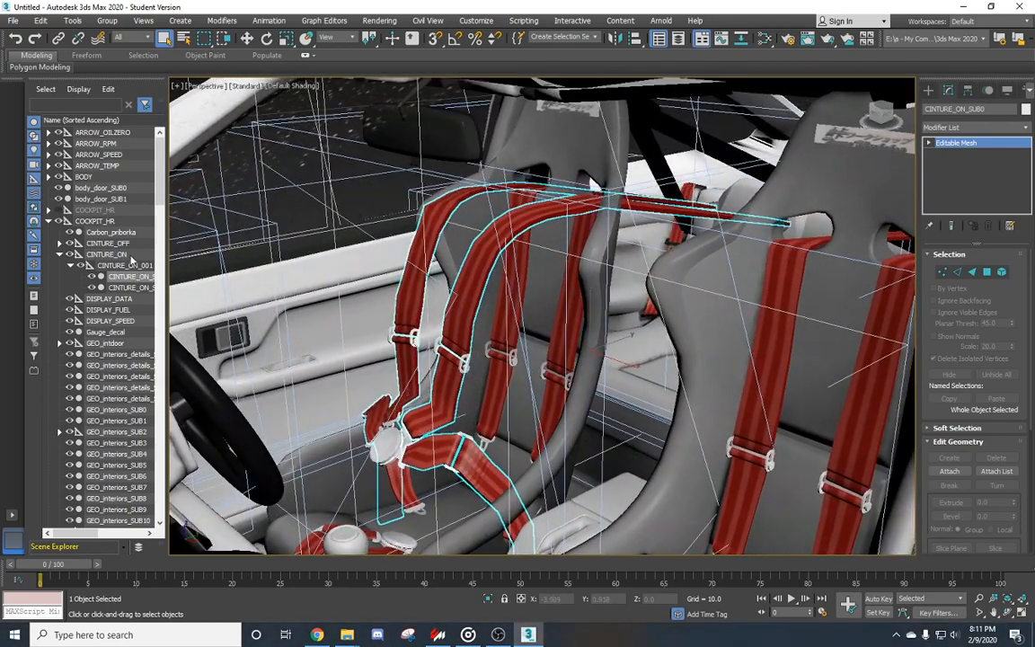
Select the imported car's CINTURE_OFF and CINTURE_ON nodes with all their child nodes and hide them
left_click(123, 246)
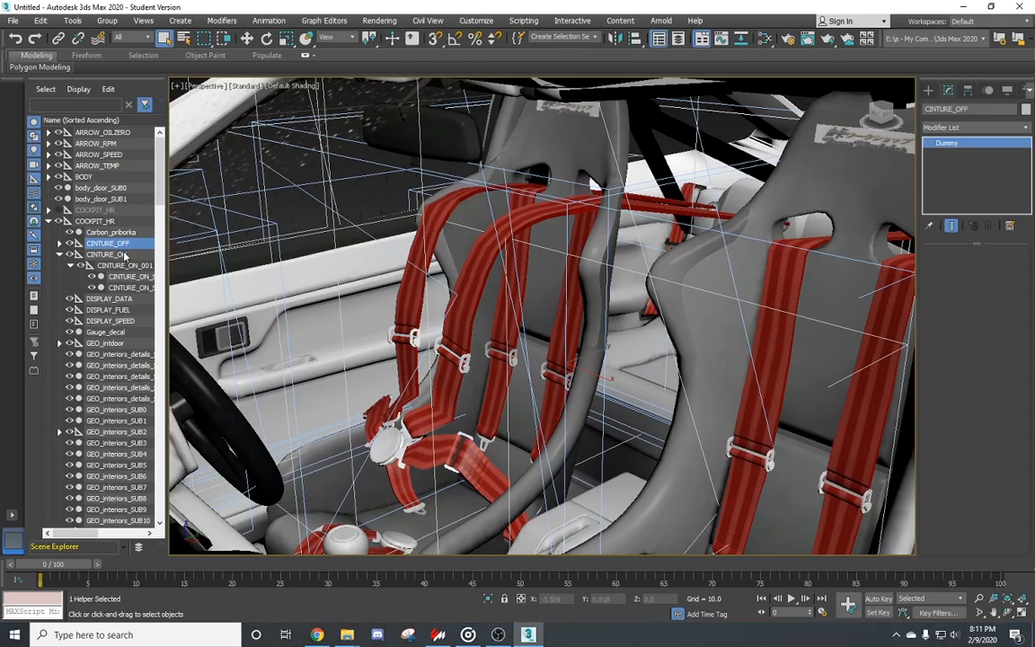
left_click(119, 254, "ctrl")
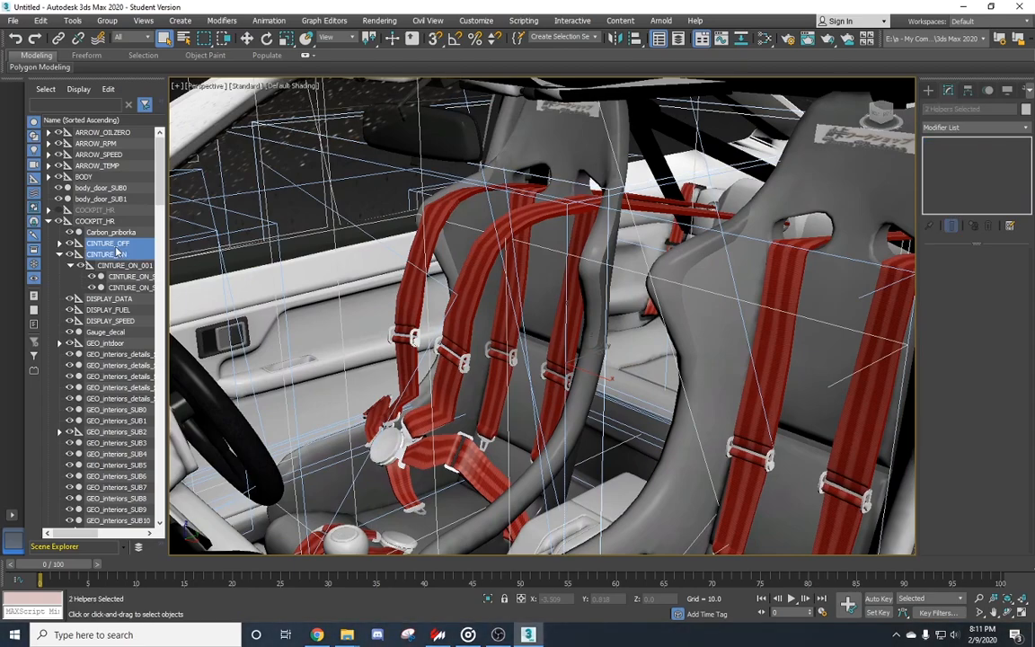
right_click(126, 253)
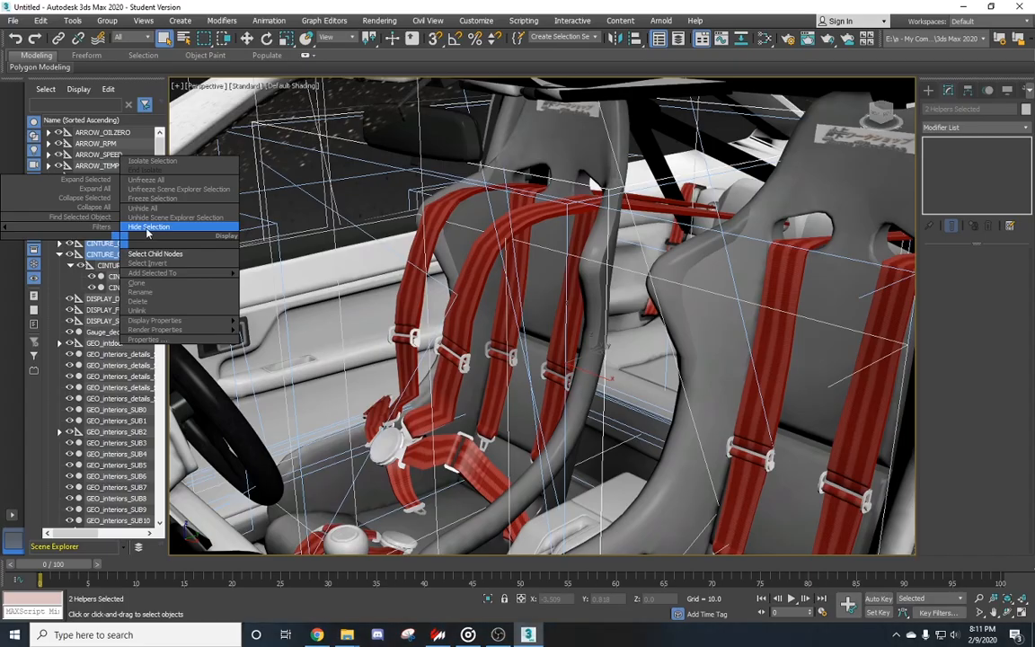
left_click(154, 254)
key("z")
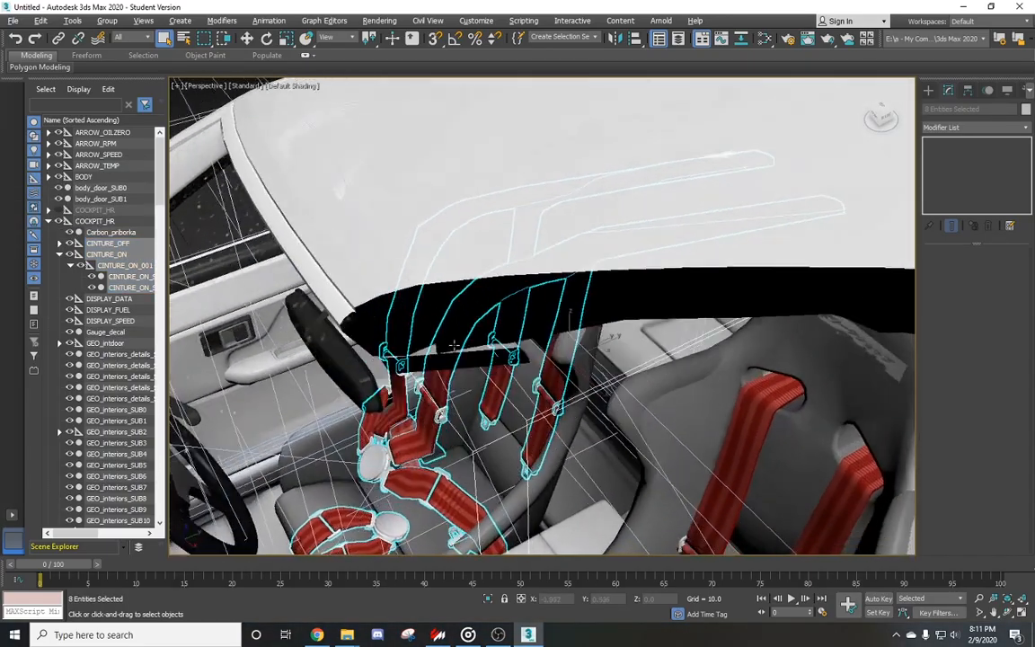
middle_click_drag(496, 330, 470, 264, "alt")
right_click(470, 264)
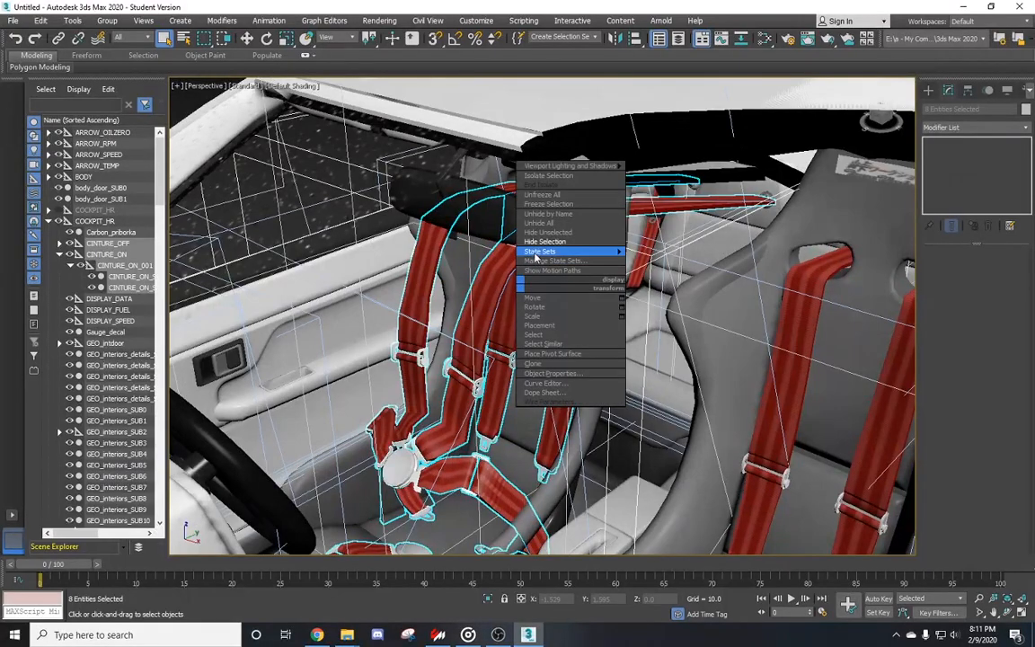
left_click(537, 237)
Delete the rest of the imported car and unhide all hidden objects
scroll(536, 343, "down", 12)
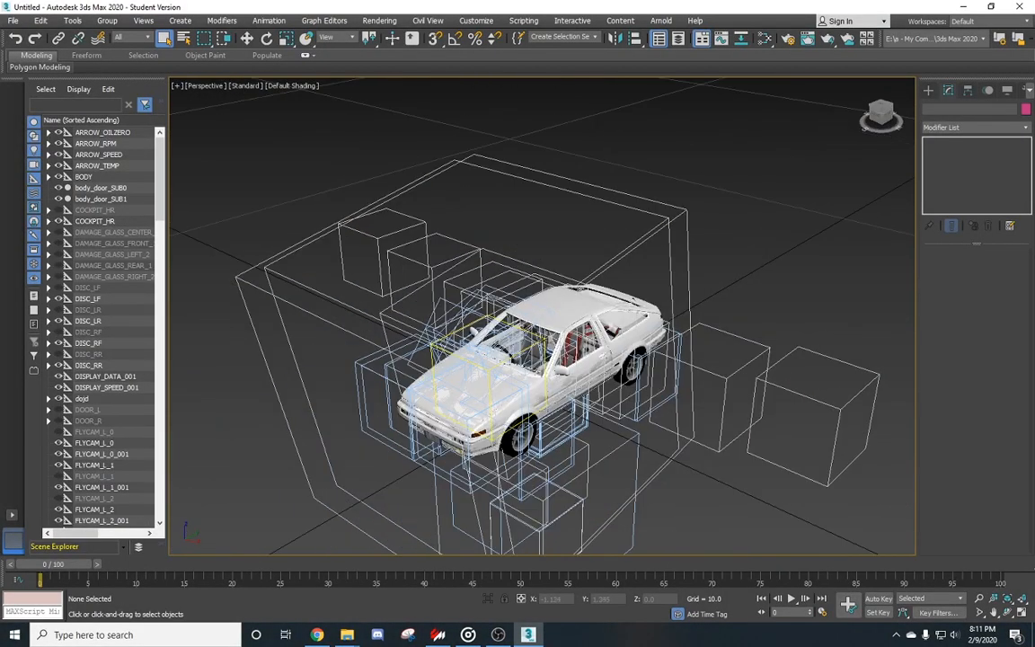
left_click_drag(469, 290, 662, 424)
key("Delete")
right_click(537, 330)
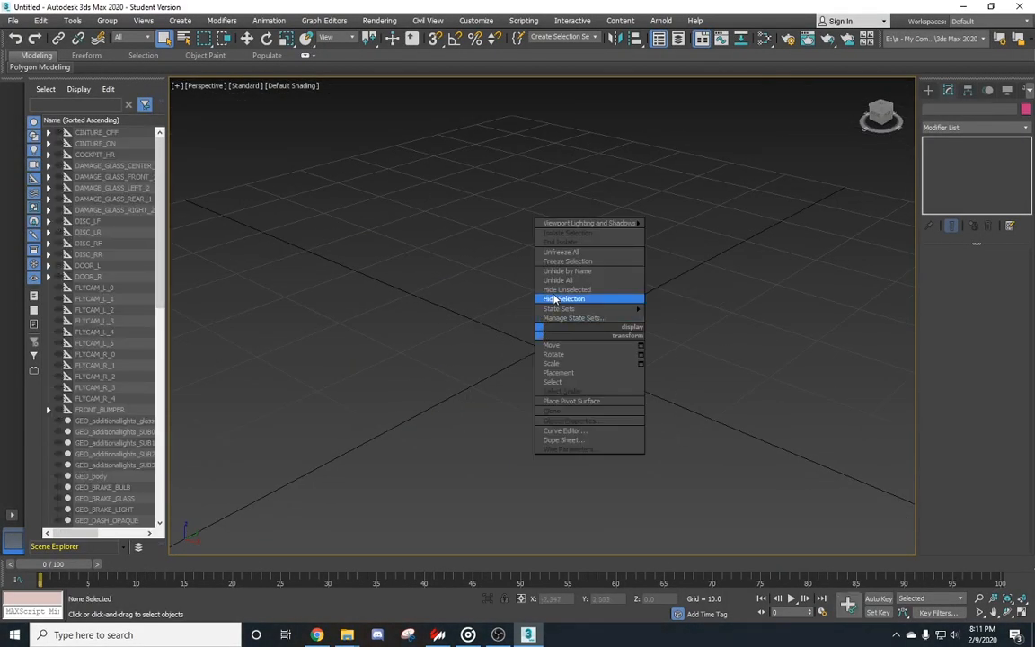
left_click(564, 282)
Delete the original seat belts, the CINTURE_ON and CINTURE_OFF nodes under COCKPIT_HR, together with their child nodes
scroll(566, 297, "up", 10)
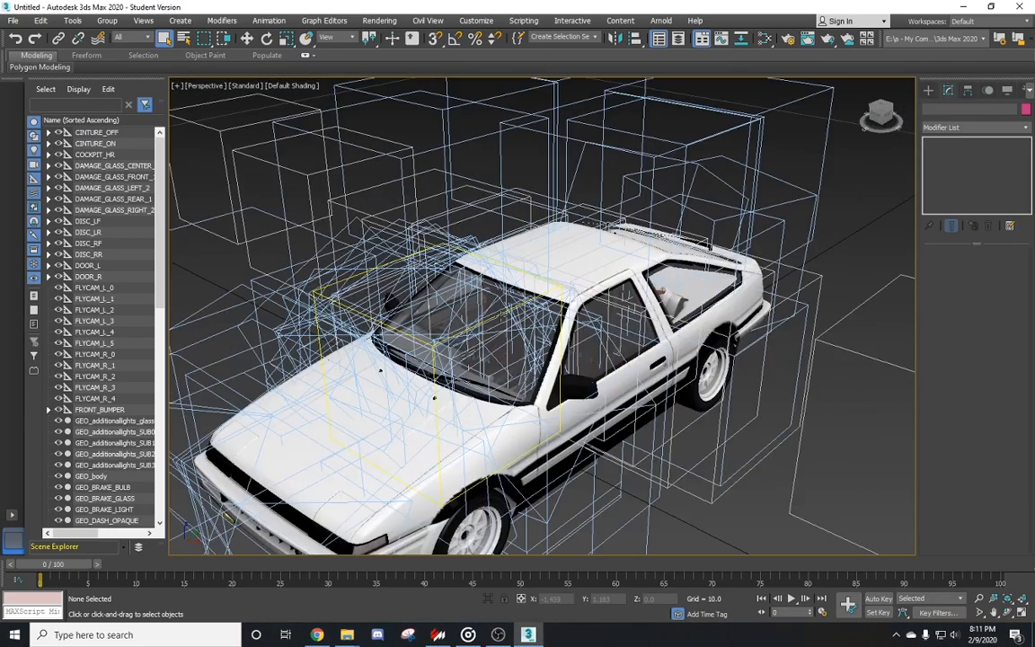
scroll(566, 297, "up", 5)
scroll(513, 307, "down", 4)
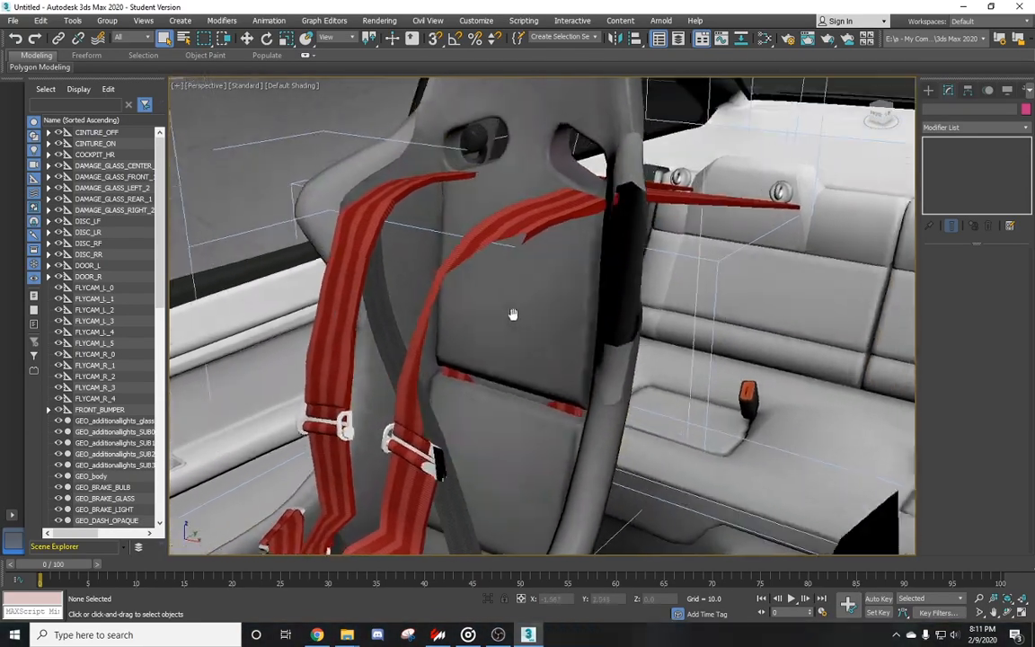
middle_click_drag(458, 291, 398, 324, "alt")
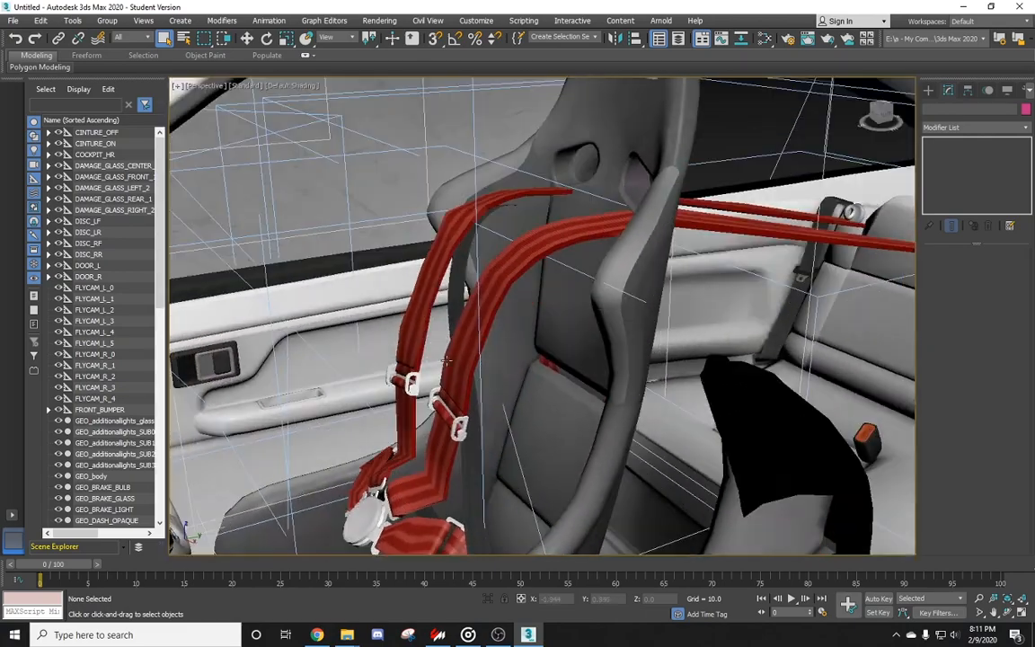
left_click(472, 422)
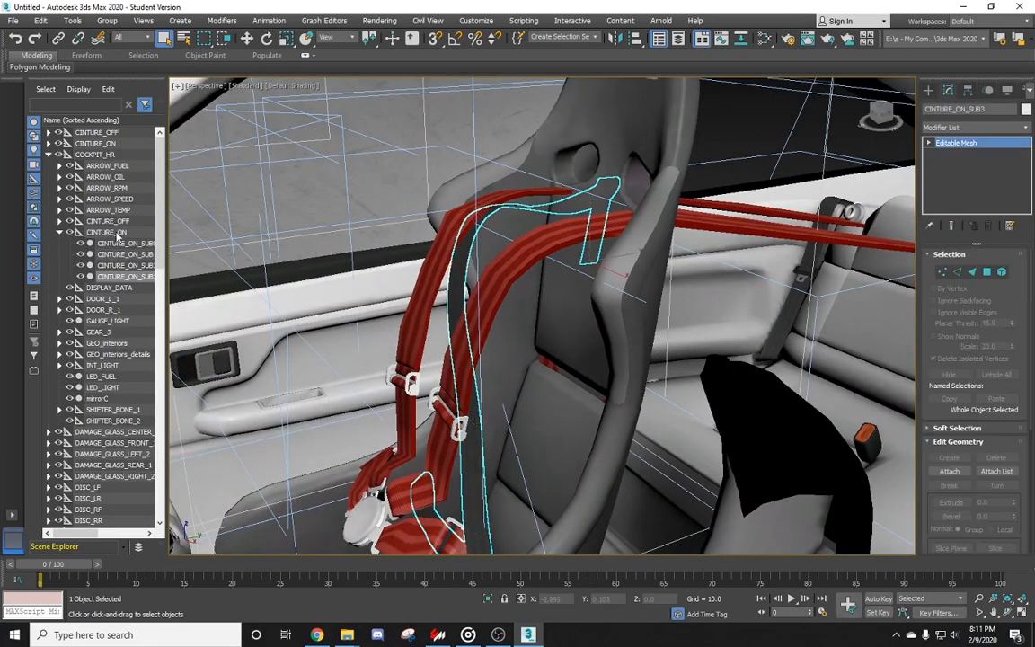
left_click(106, 233)
right_click(112, 233)
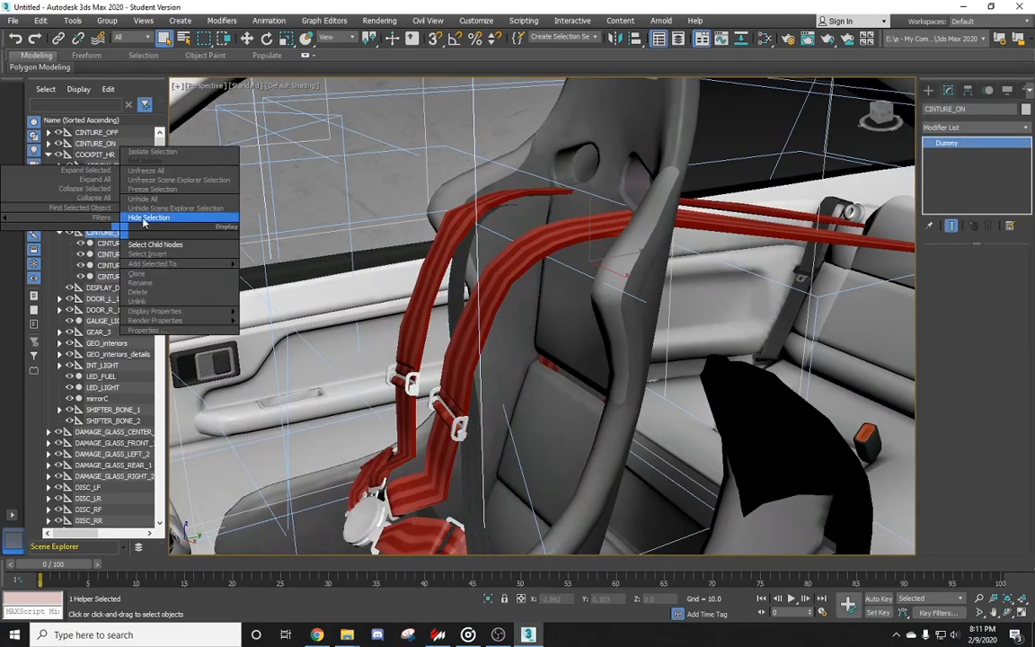
left_click(156, 244)
left_click(107, 221, "ctrl")
right_click(112, 221)
left_click(143, 232)
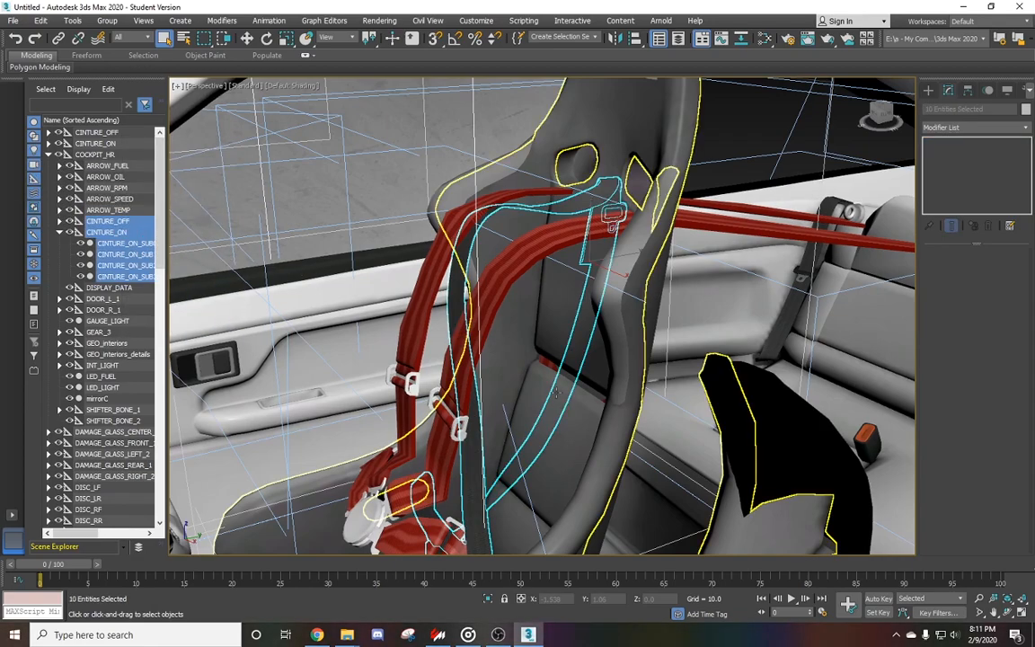
key("ctrl+d")
Select the red harness nodes CINTURE_ON and CINTURE_OFF together with all their child nodes
middle_click_drag(513, 393, 533, 343, "alt")
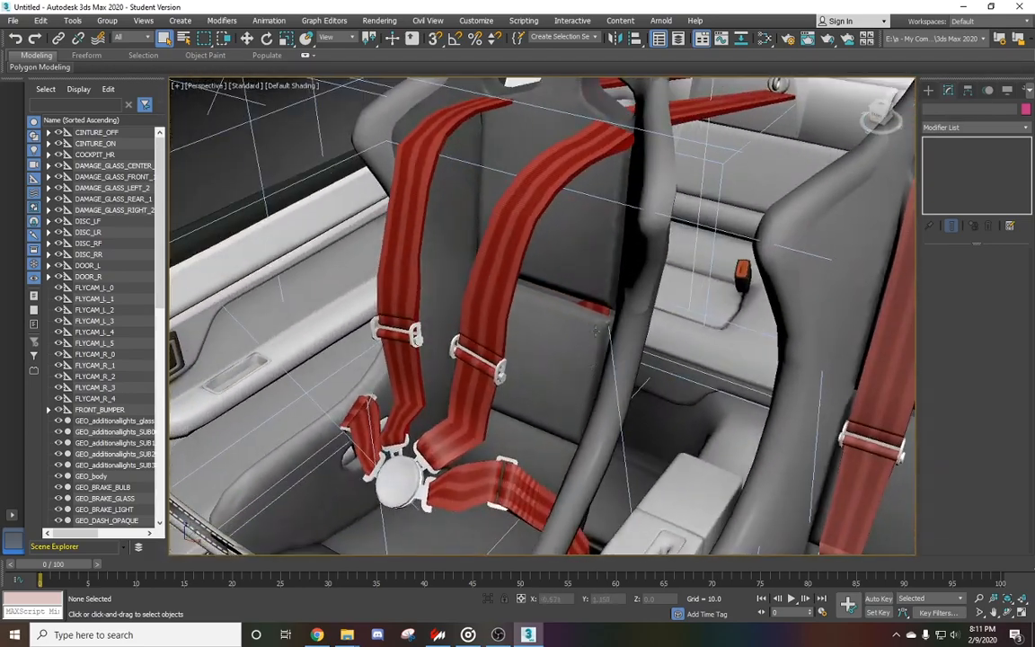
middle_click_drag(534, 279, 556, 360, "alt")
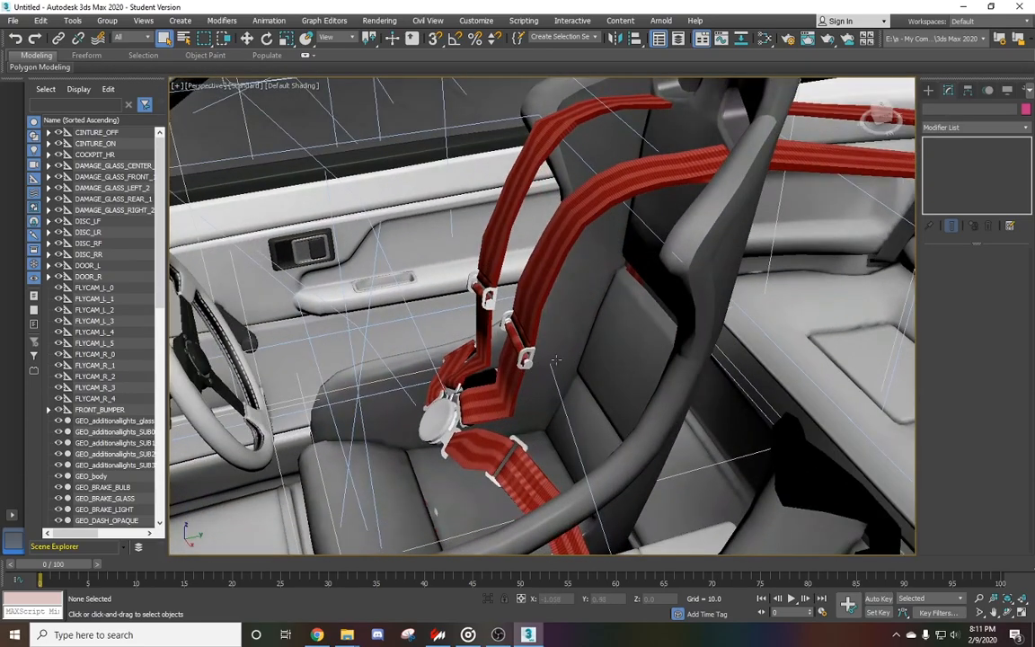
left_click(531, 272)
middle_click_drag(544, 285, 593, 306, "alt")
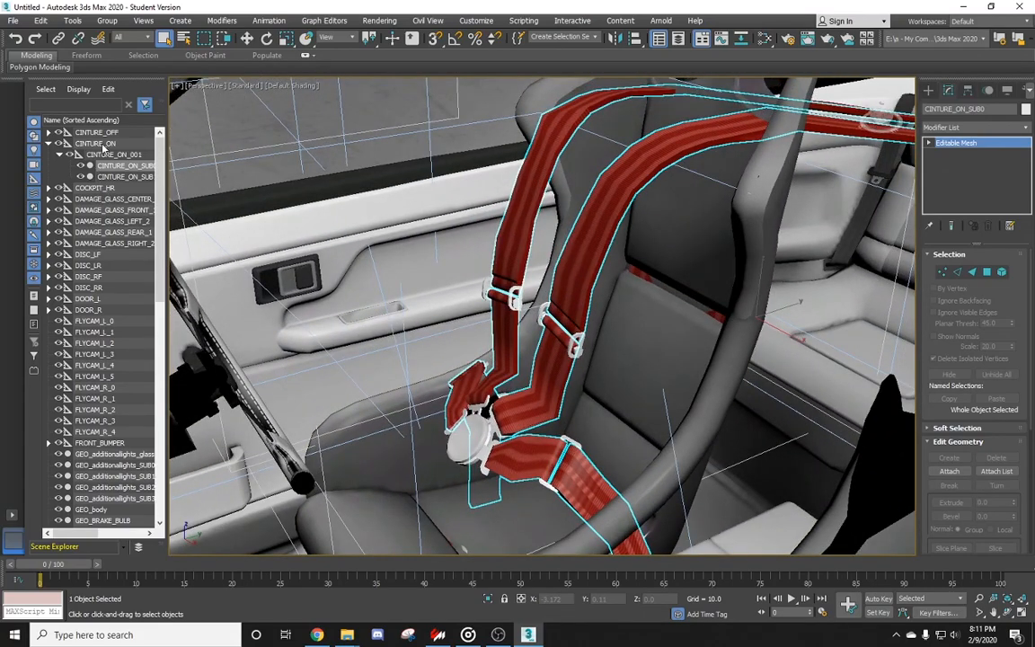
left_click(100, 133, "ctrl")
right_click(126, 142)
left_click(130, 147)
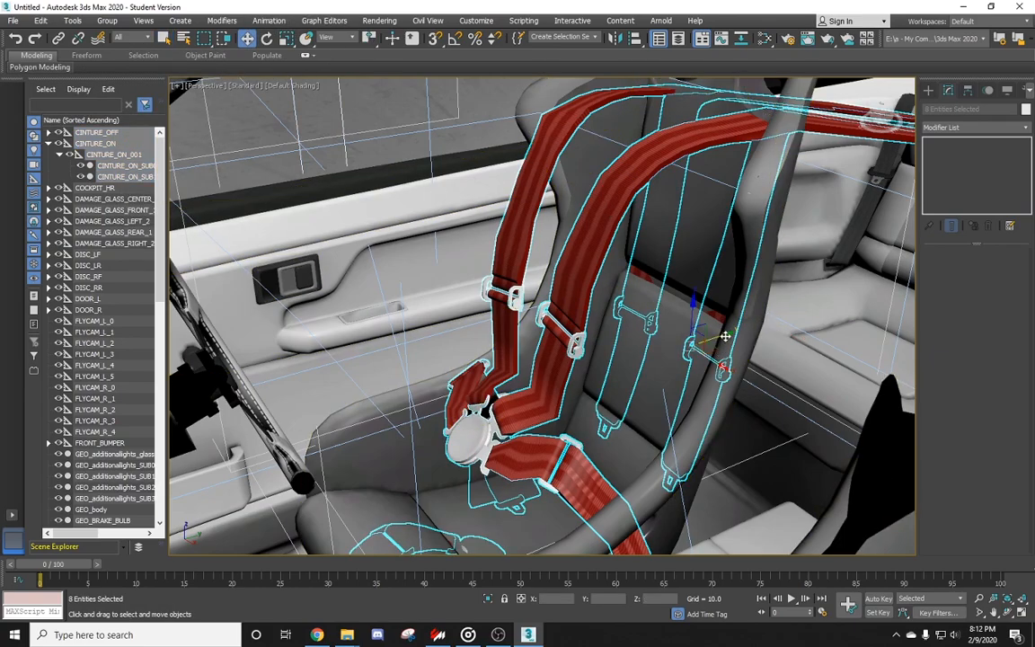
Move the selected red harnesses slightly forward and upward to fit the straps to the AE86's driver's seat
left_click_drag(723, 335, 697, 347)
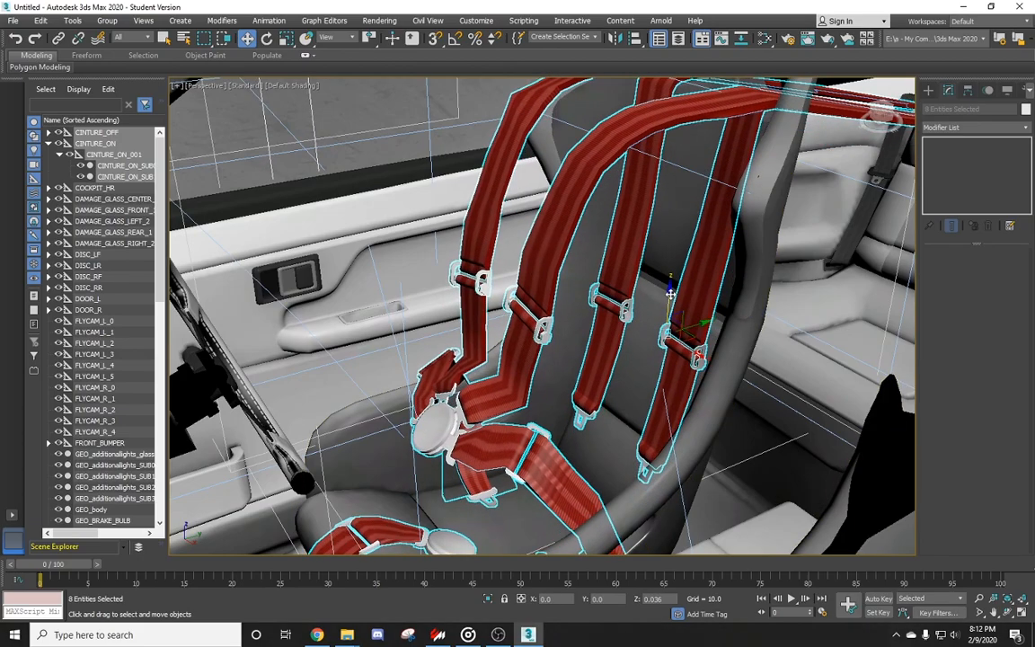
middle_click_drag(671, 292, 688, 277, "alt")
left_click_drag(692, 273, 703, 276)
middle_click_drag(704, 276, 529, 311, "alt")
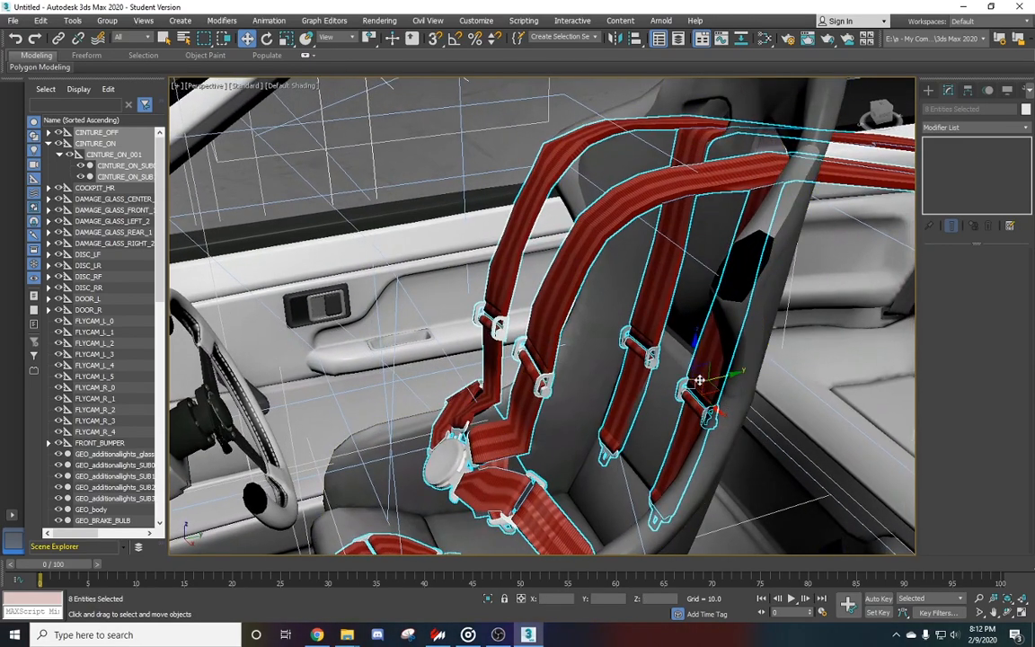
left_click_drag(689, 347, 694, 338)
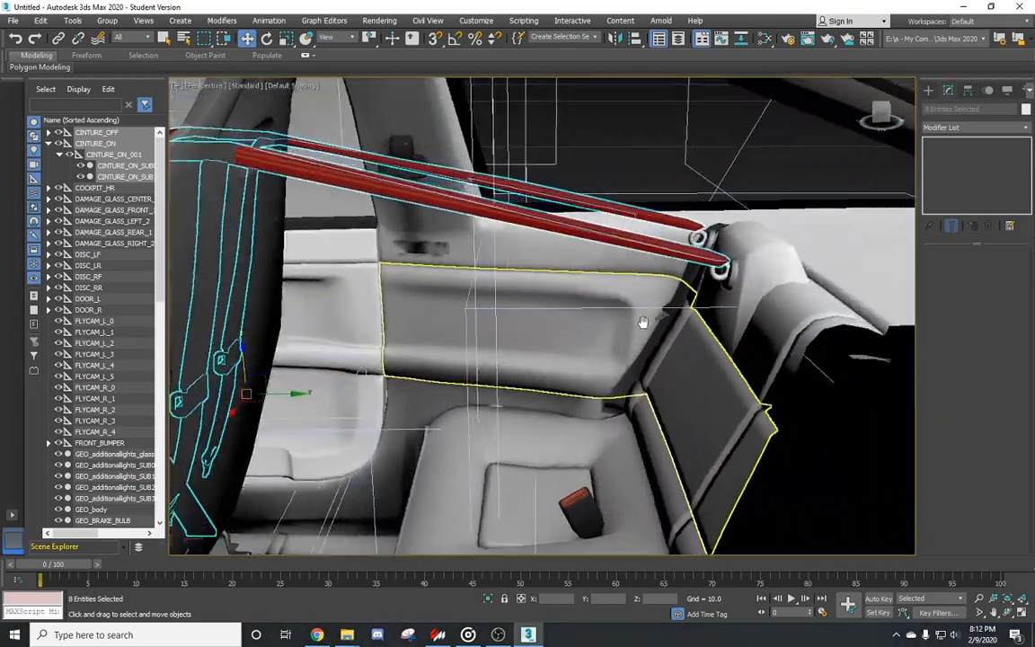
Examine how the red harnesses sit on the seats and at the rear anchor points, leaving nothing selected
middle_click_drag(643, 321, 836, 334)
middle_click_drag(764, 310, 549, 283)
middle_click_drag(481, 355, 592, 344, "alt")
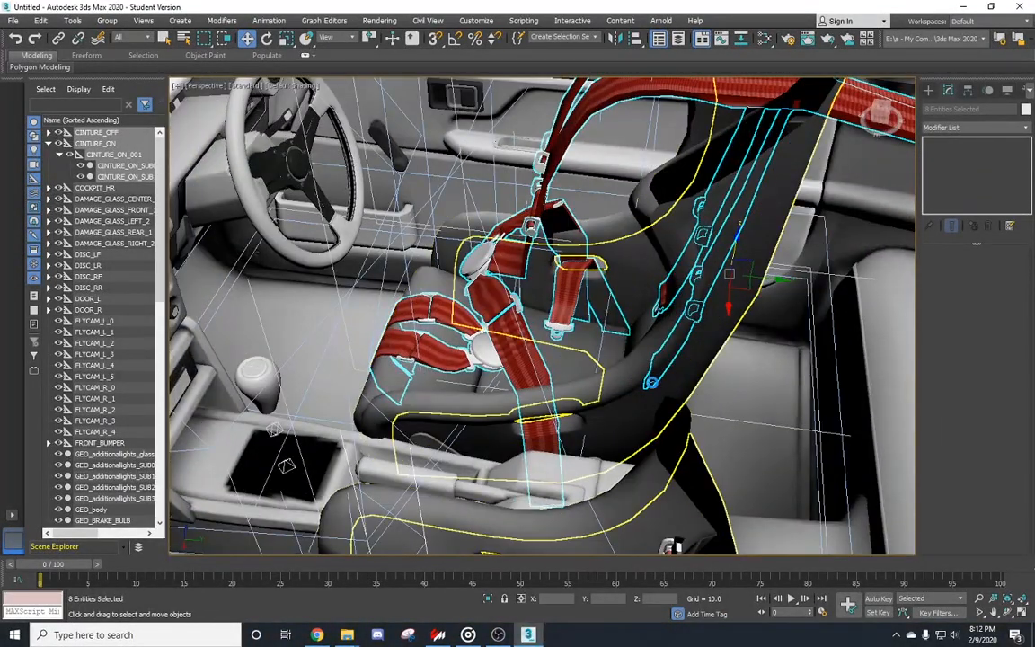
left_click(651, 383)
scroll(589, 391, "down", 6)
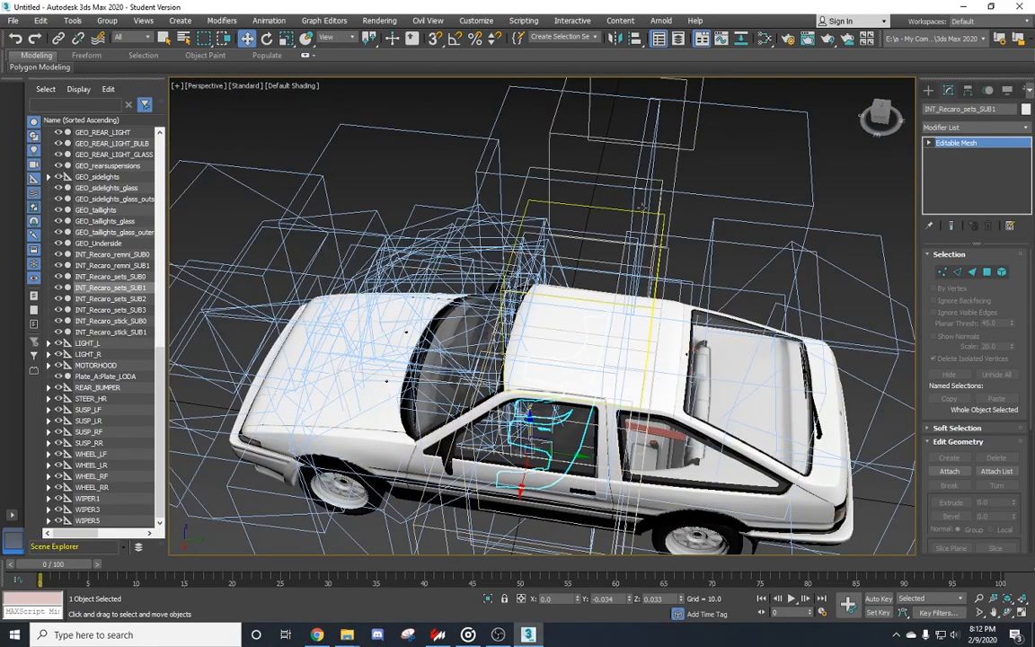
left_click(738, 168)
scroll(534, 380, "up", 6)
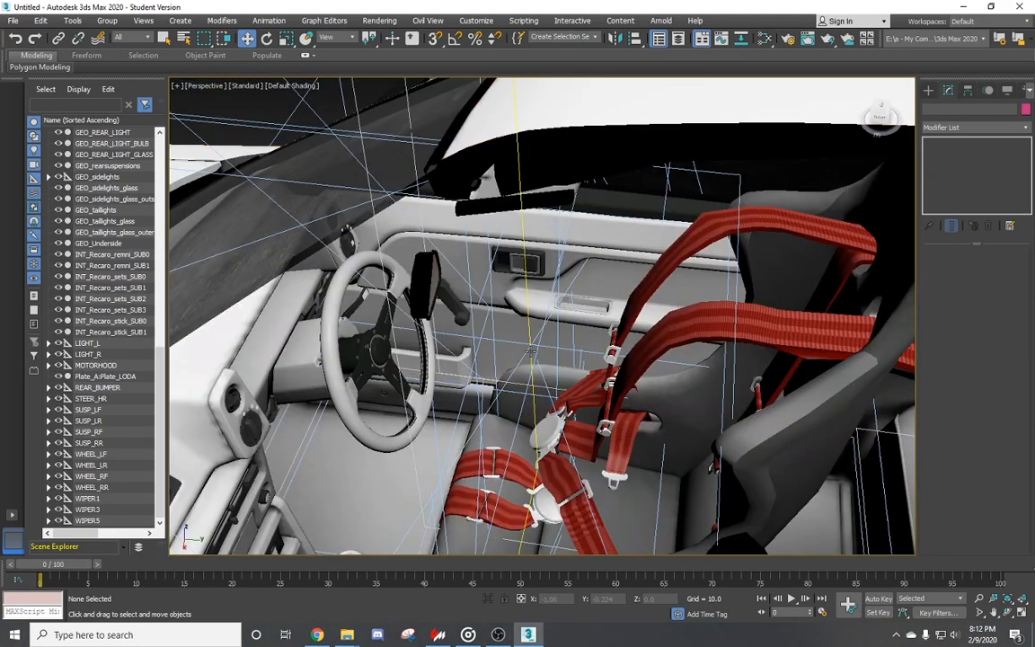
scroll(531, 350, "down", 6)
Select the complete AE86 with all its helper objects and hide it
middle_click_drag(531, 350, 415, 267, "alt")
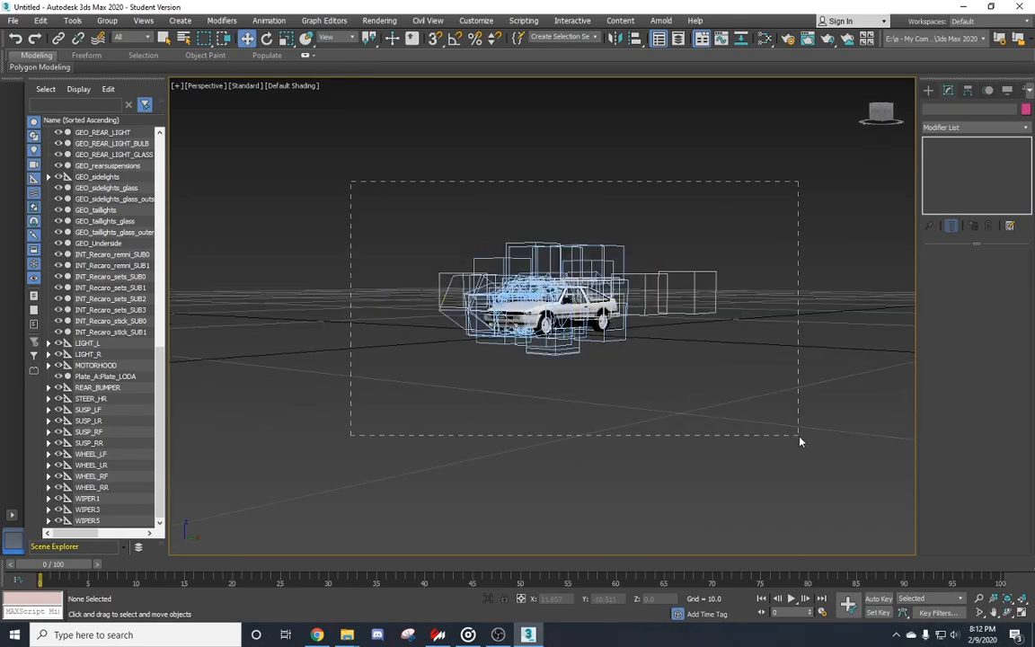
left_click_drag(800, 441, 800, 441)
right_click(605, 370)
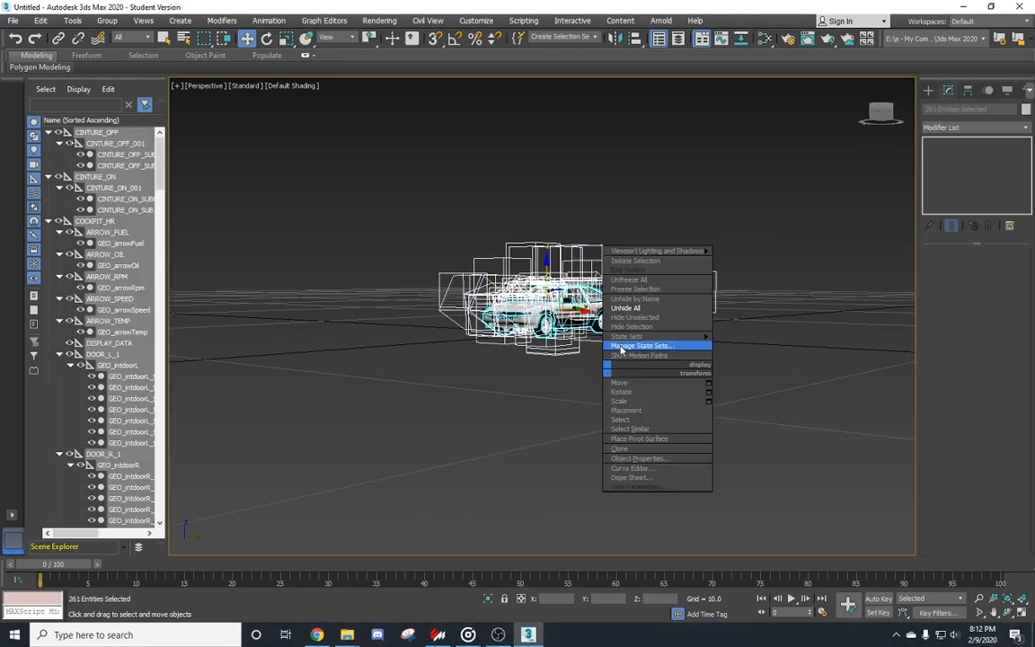
left_click(632, 326)
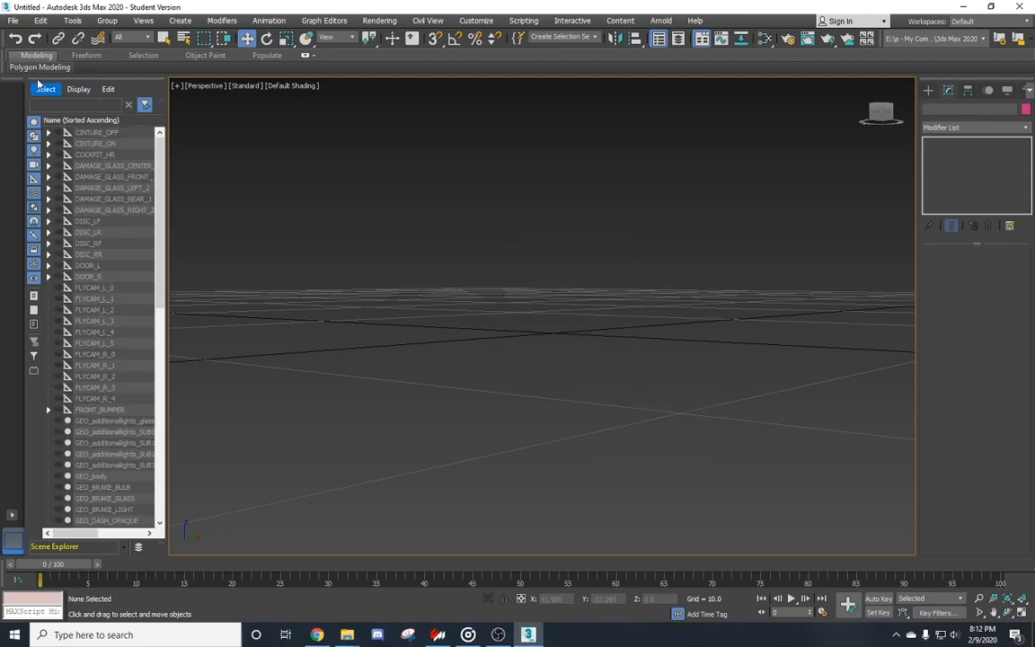
Switch to Content Manager and choose the Nissan Skyline GT-R [BNR32] Nex.sp from the Nissan brand's car list
left_click(438, 634)
left_click(301, 126)
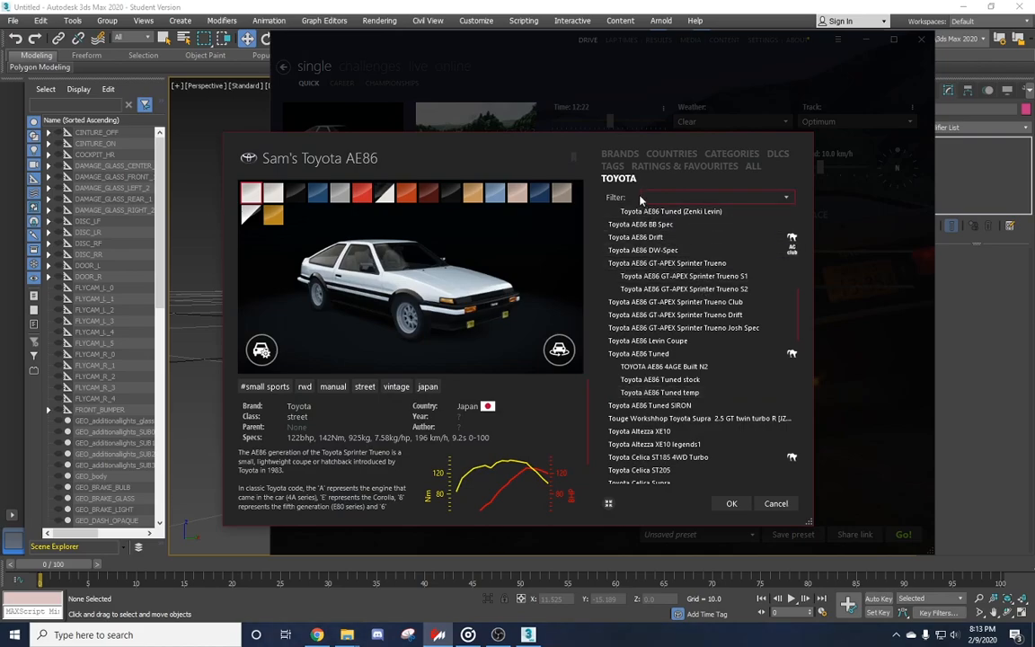
left_click(622, 156)
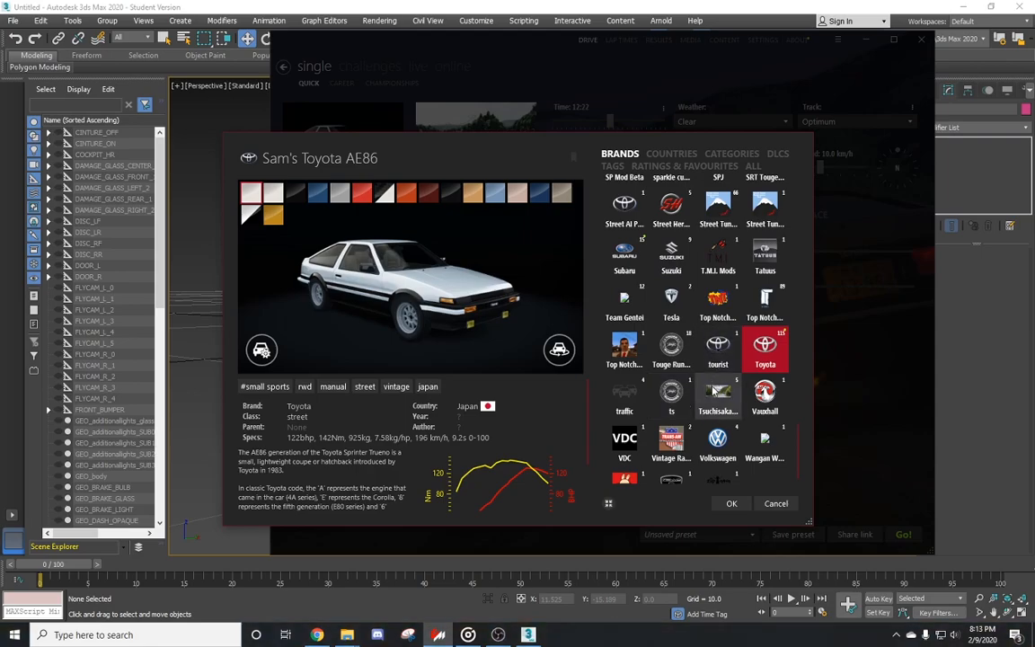
scroll(715, 391, "up", 15)
scroll(711, 390, "up", 3)
left_click(720, 296)
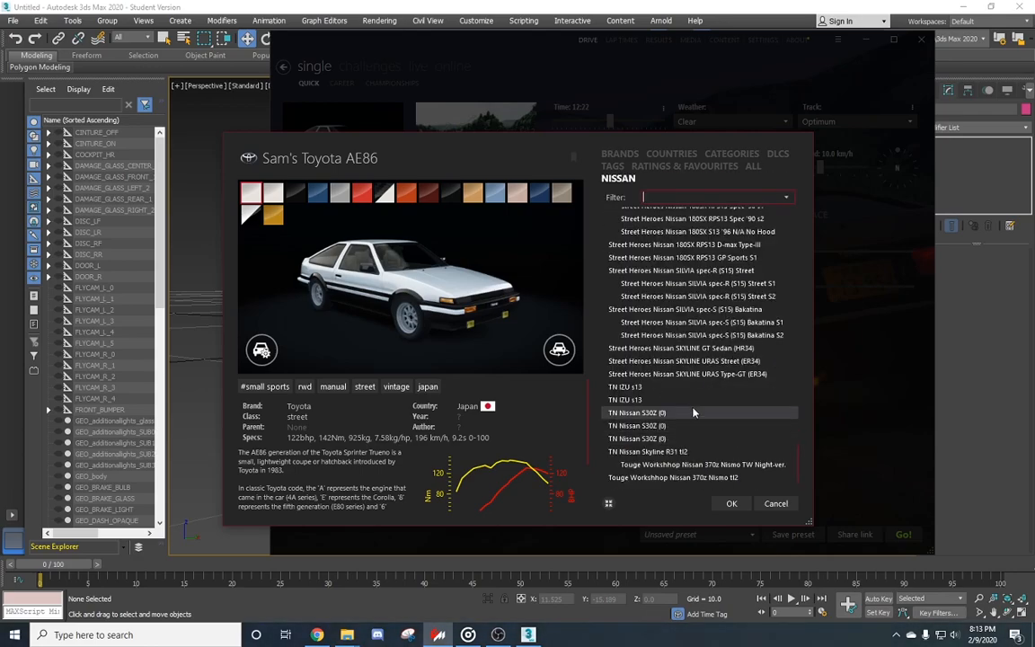
scroll(709, 411, "up", 10)
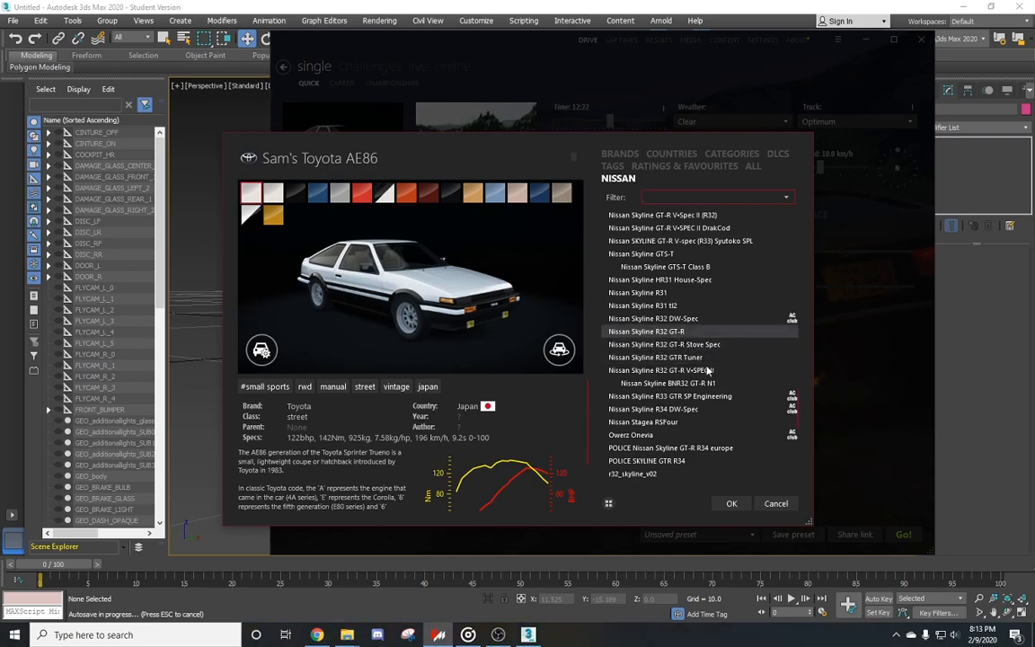
scroll(680, 273, "up", 4)
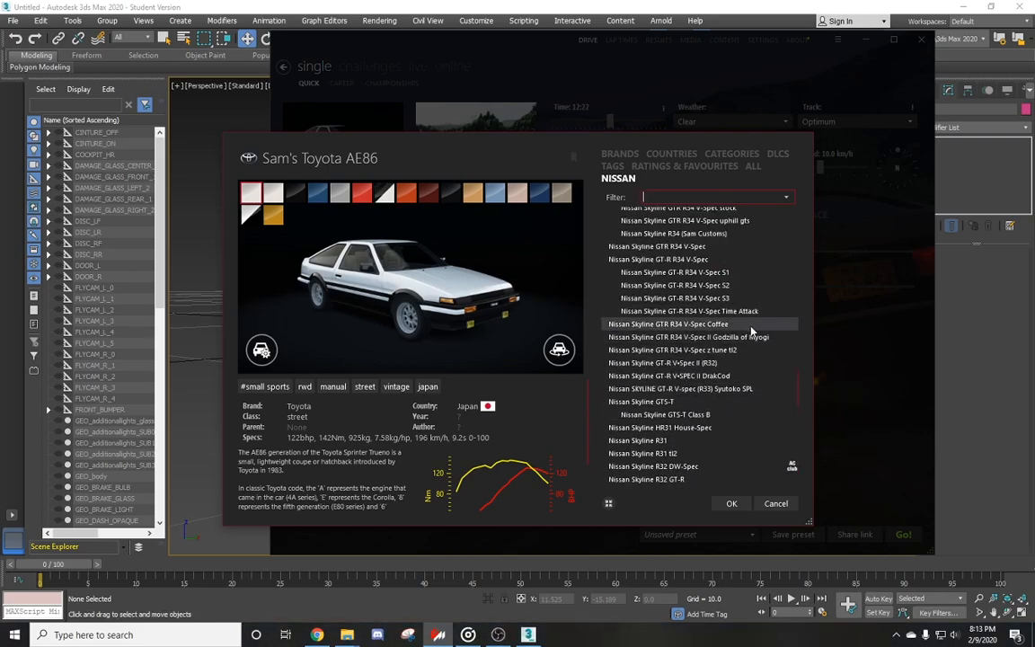
mouse_move(724, 340)
scroll(724, 344, "up", 5)
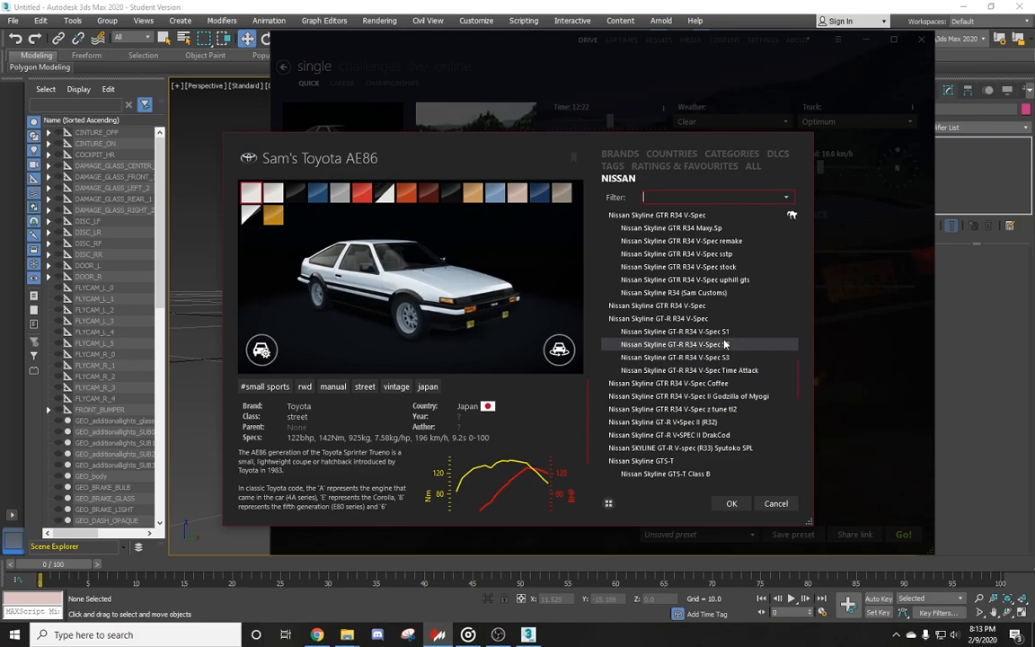
scroll(710, 405, "up", 2)
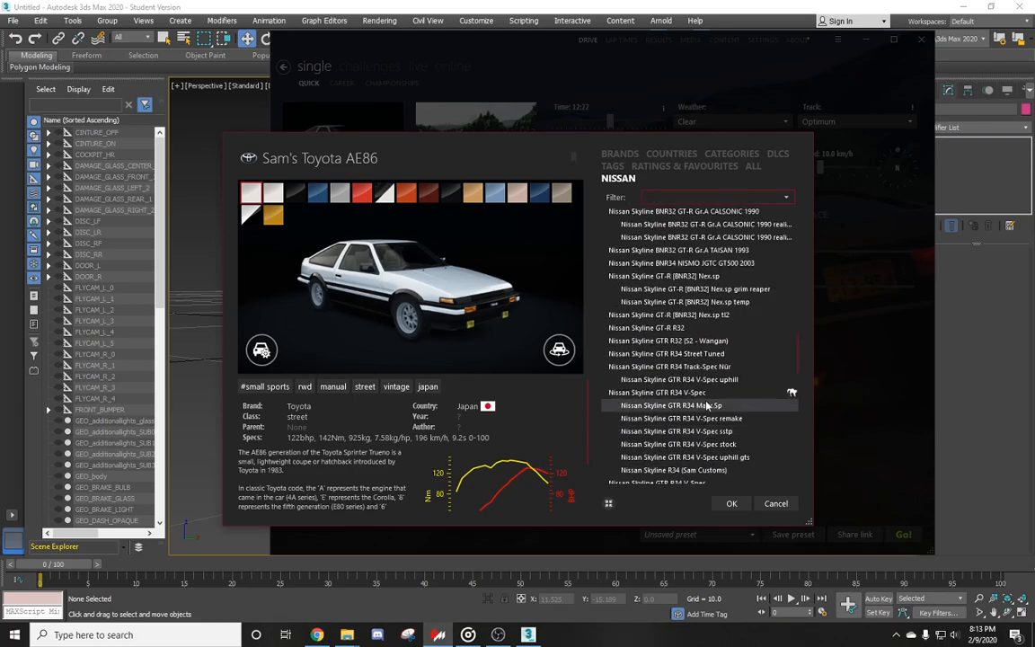
left_click(670, 276)
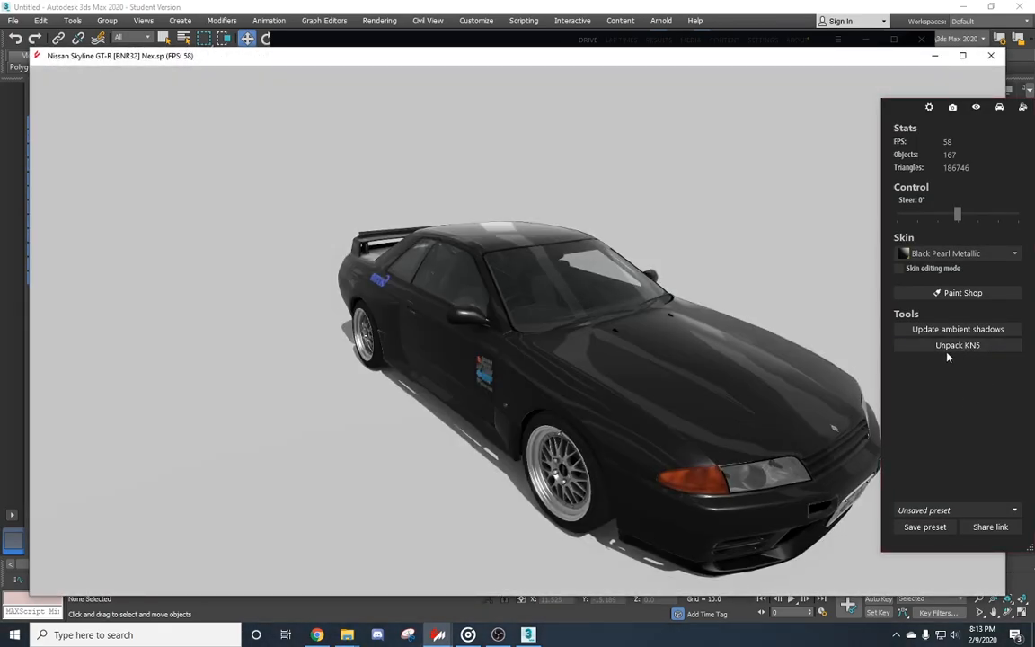
Unpack the Skyline's KN5 model, close its showroom preview and return to 3ds Max
left_click(954, 345)
left_click(604, 341)
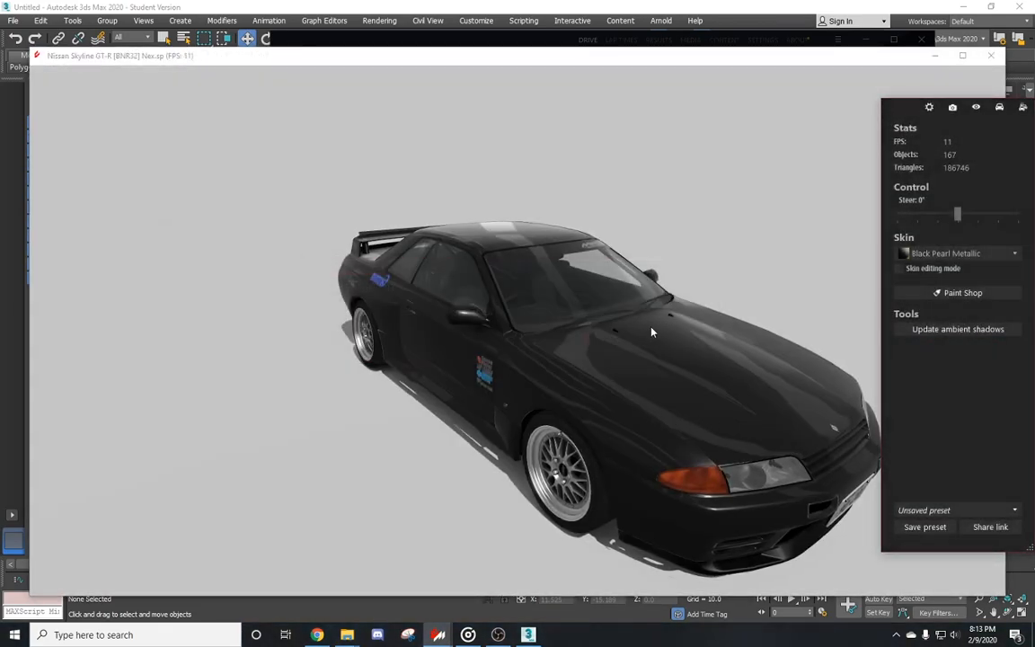
left_click(989, 57)
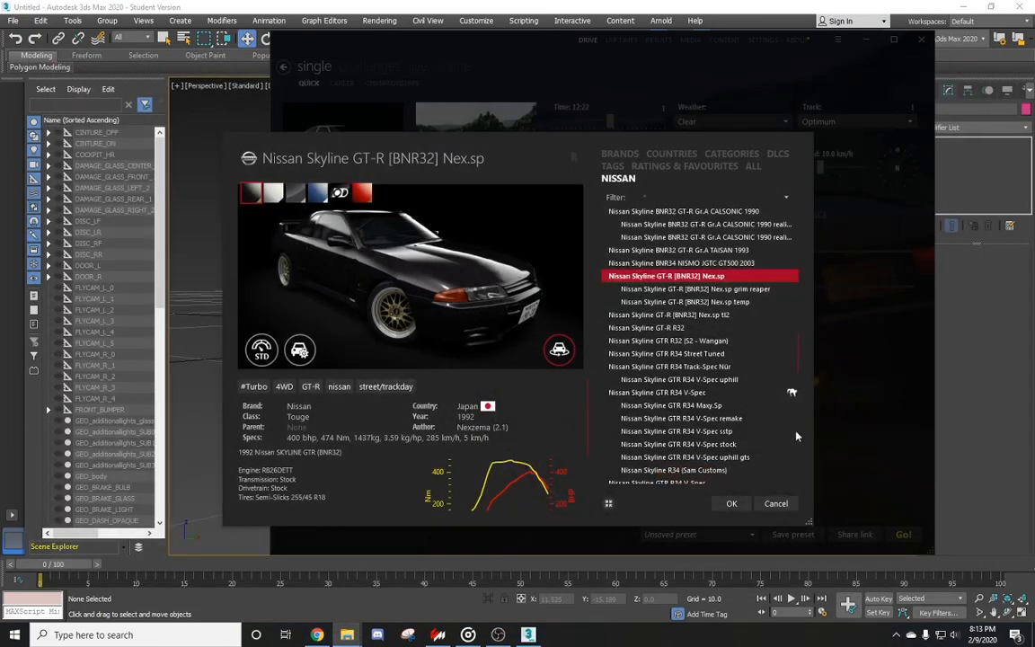
left_click(786, 503)
left_click(866, 38)
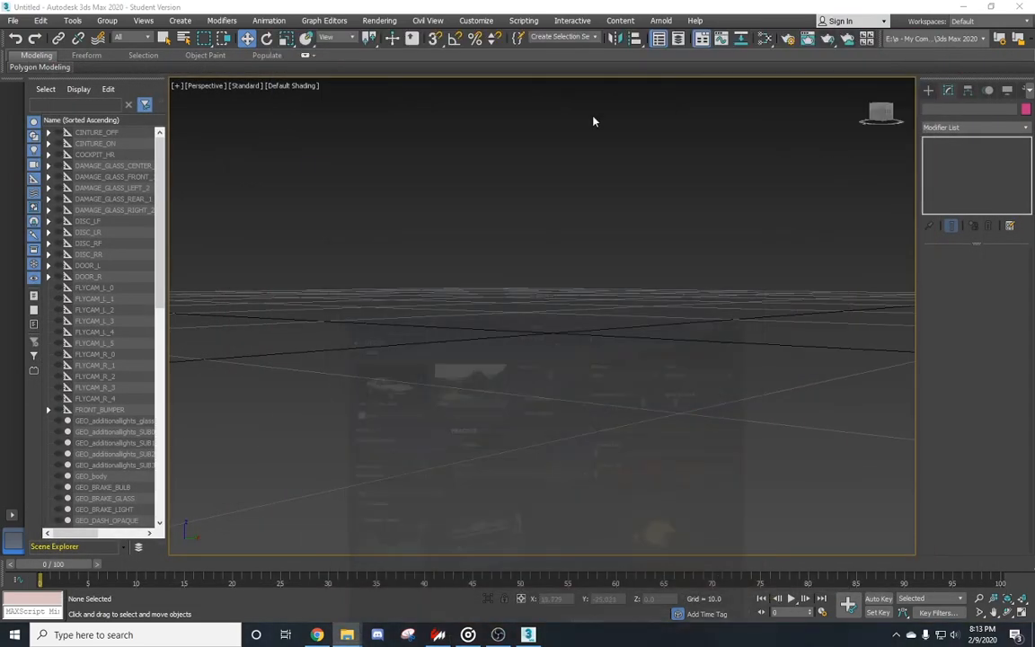
Import the unpacked Skyline FBX, a12.fbx, from the nx_nissan_skyline_bnr32_nex_spec folder, adding its content to the scene
left_click(13, 20)
mouse_move(78, 170)
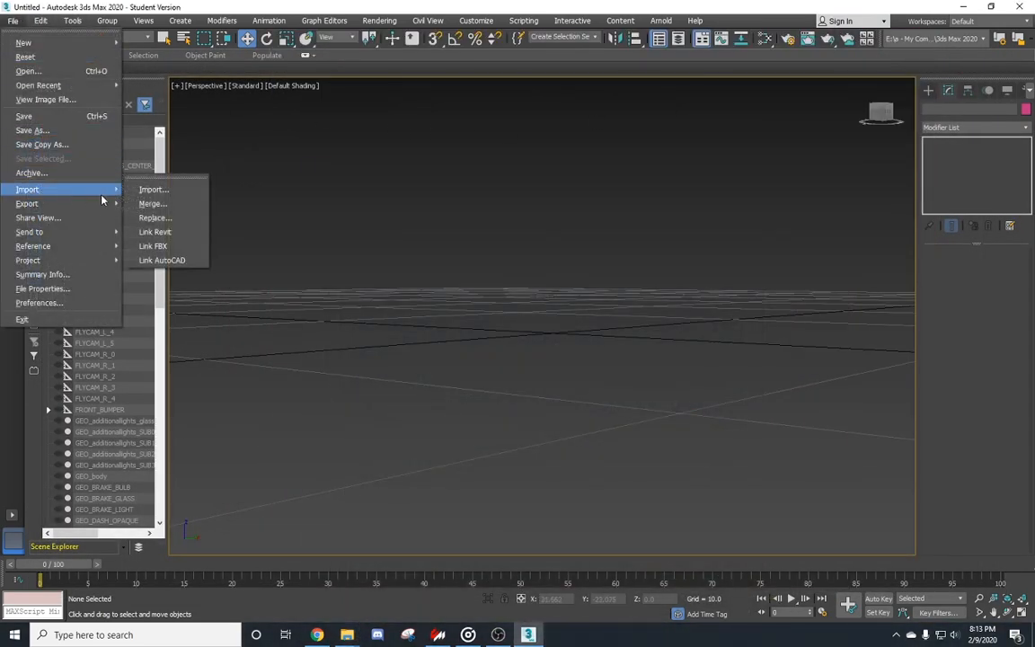
left_click(135, 174)
left_click(216, 64)
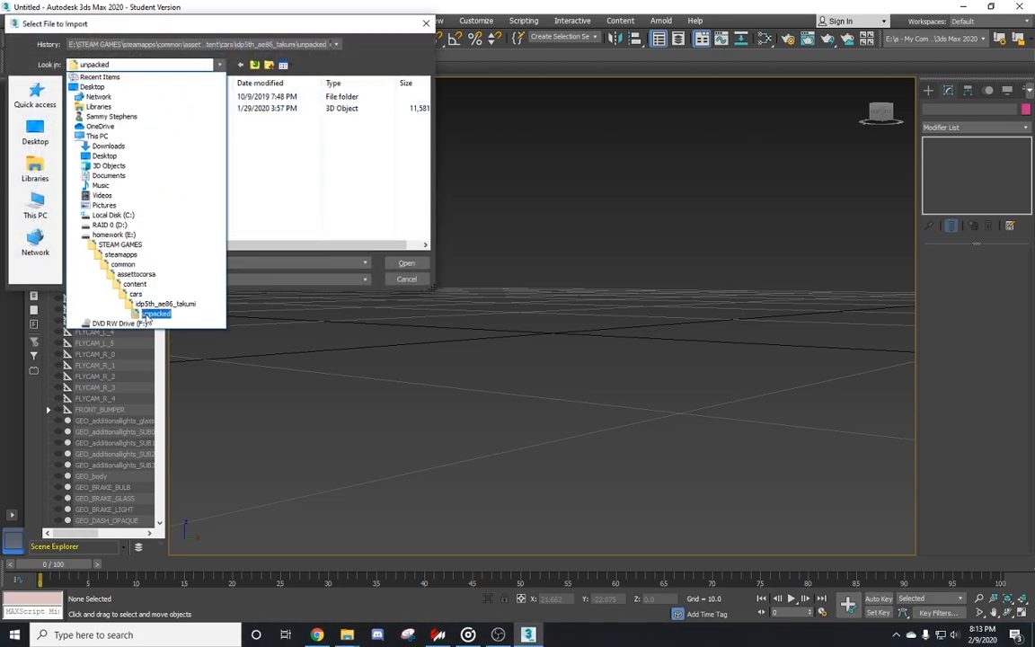
left_click(136, 294)
mouse_move(425, 160)
left_mouse_down()
mouse_move(426, 132)
mouse_move(423, 169)
left_mouse_up()
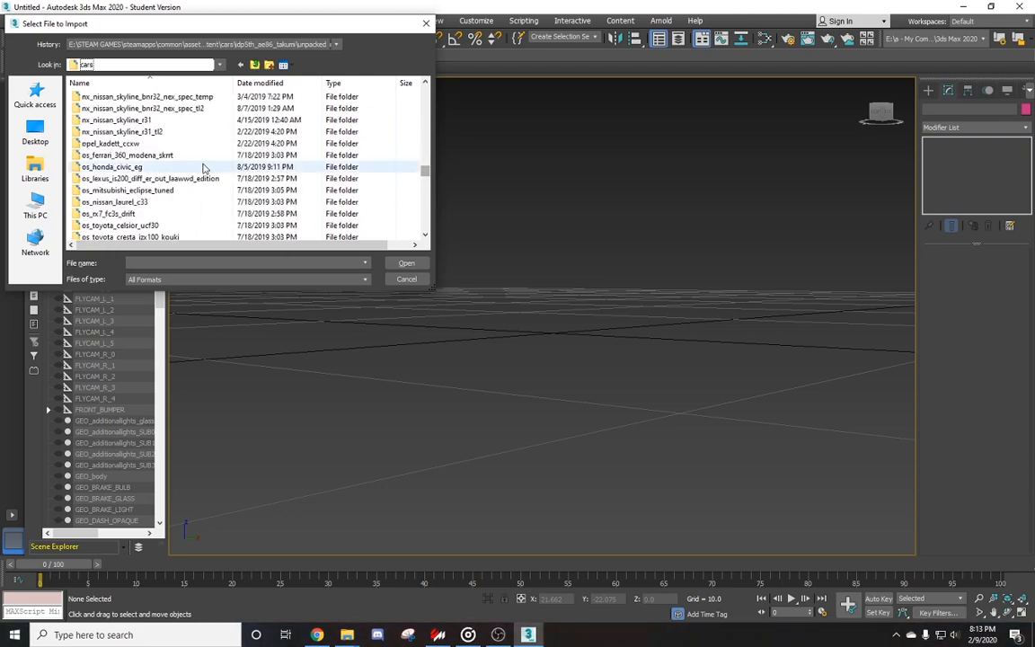
double_click(158, 171)
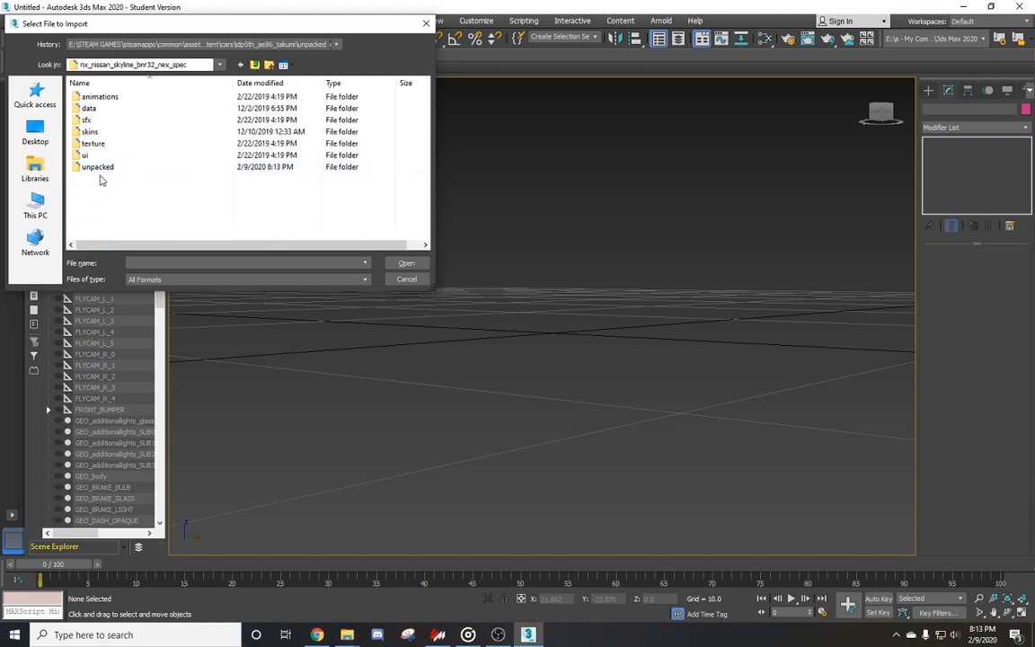
double_click(104, 110)
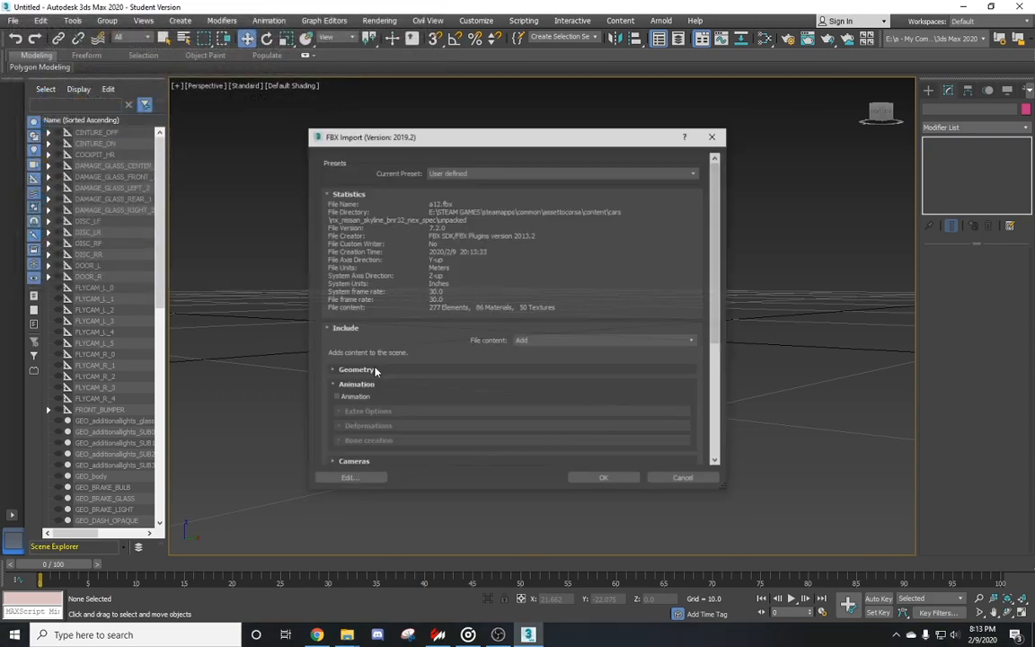
left_click(600, 479)
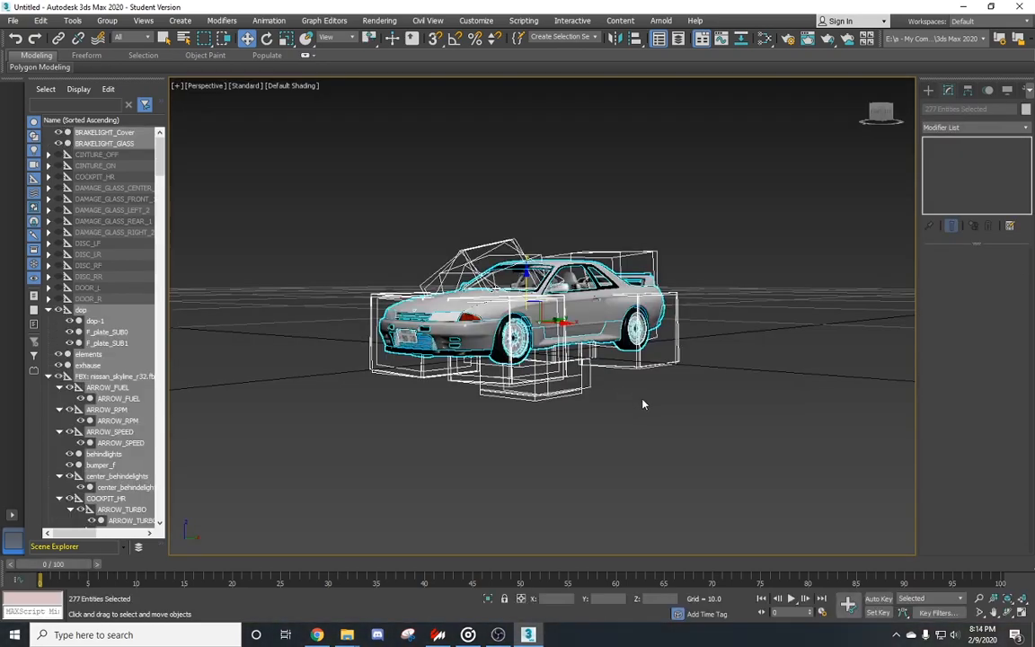
Select the front right tyre of the imported Skyline, GEO_TYRE_RF, to locate its wheel nodes in the scene hierarchy
left_click(644, 405)
middle_click_drag(643, 404, 764, 391, "alt")
scroll(637, 329, "up", 5)
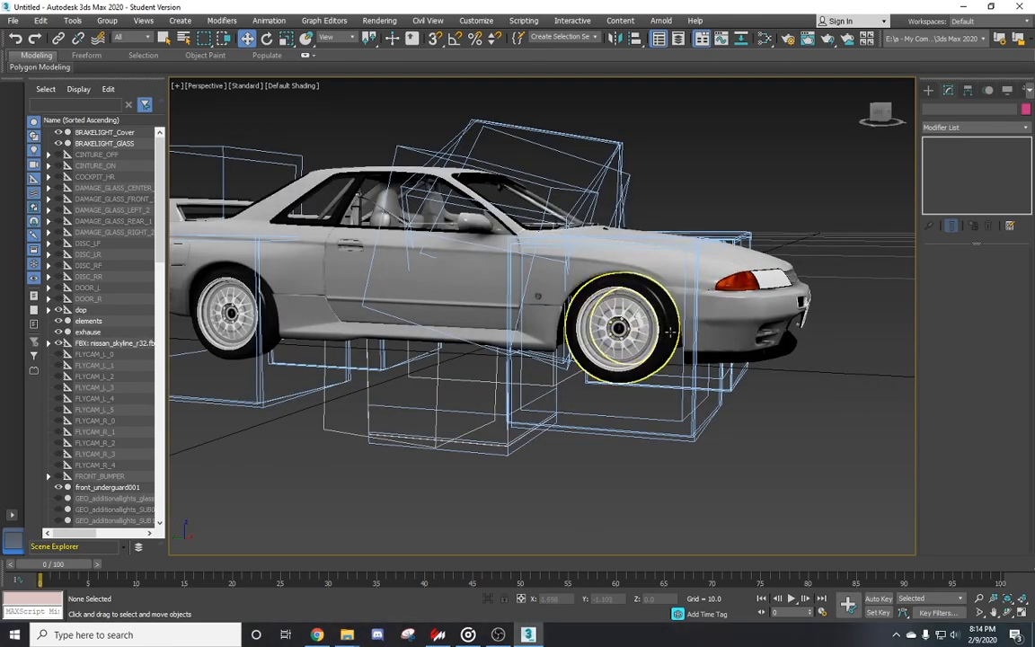
middle_click_drag(638, 329, 597, 307)
left_click(597, 307)
scroll(79, 333, "up", 5)
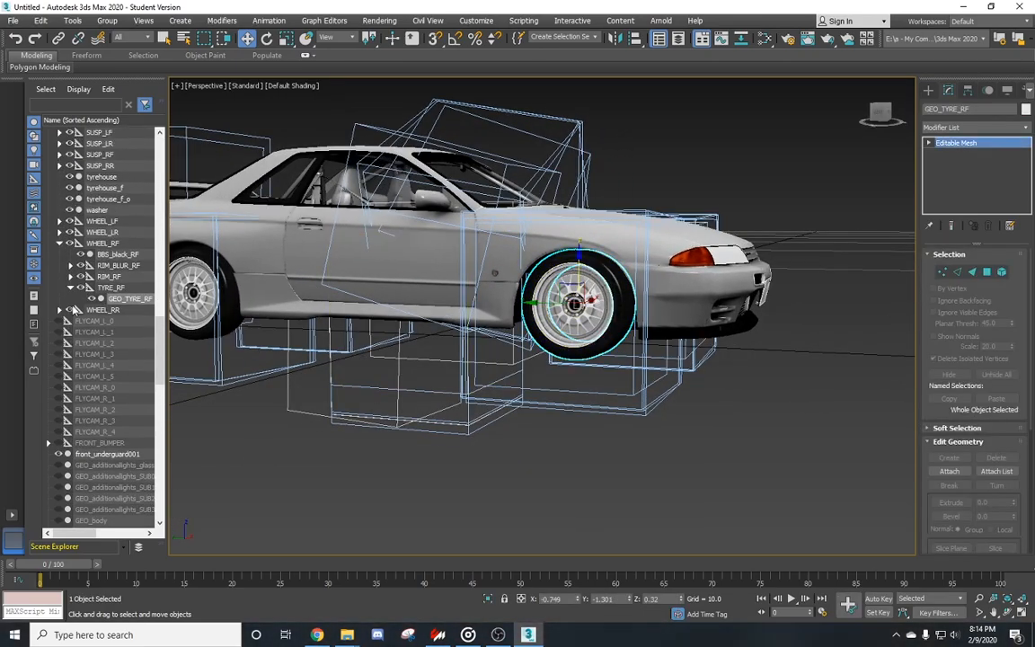
Select the Skyline's WHEEL_LF, WHEEL_LR, WHEEL_RF and WHEEL_RR nodes together with all their child nodes
left_click(103, 243)
left_click(118, 232, "ctrl")
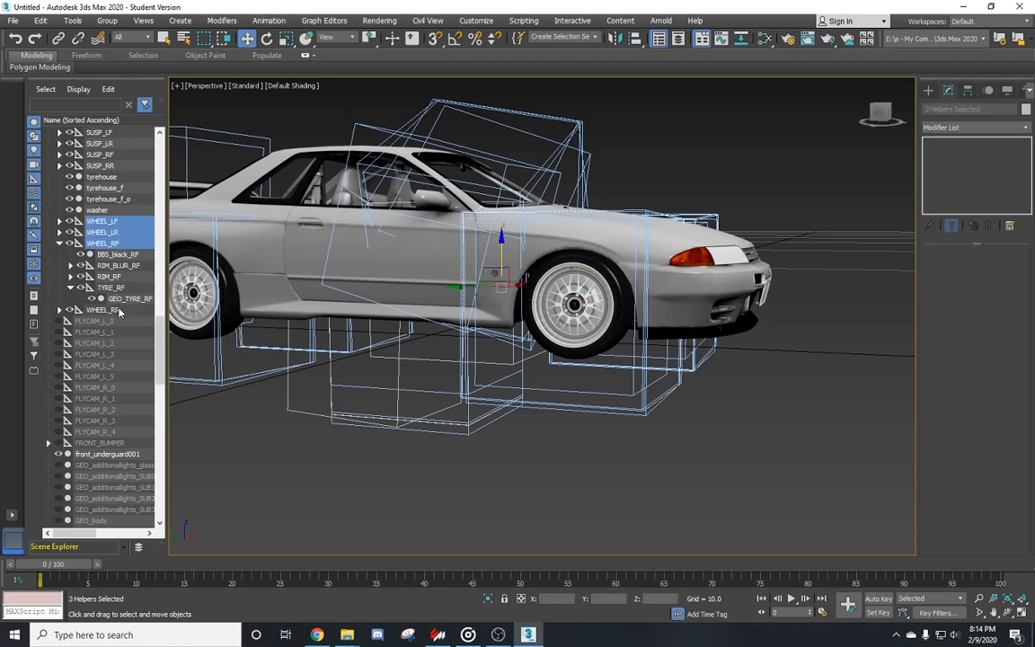
right_click(124, 235)
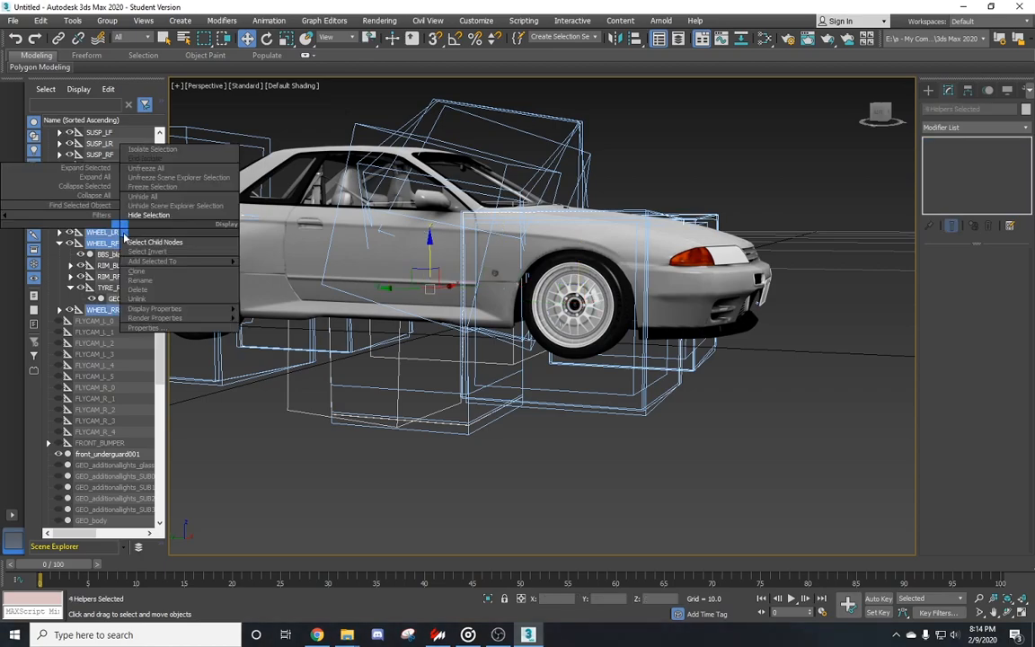
left_click(142, 241)
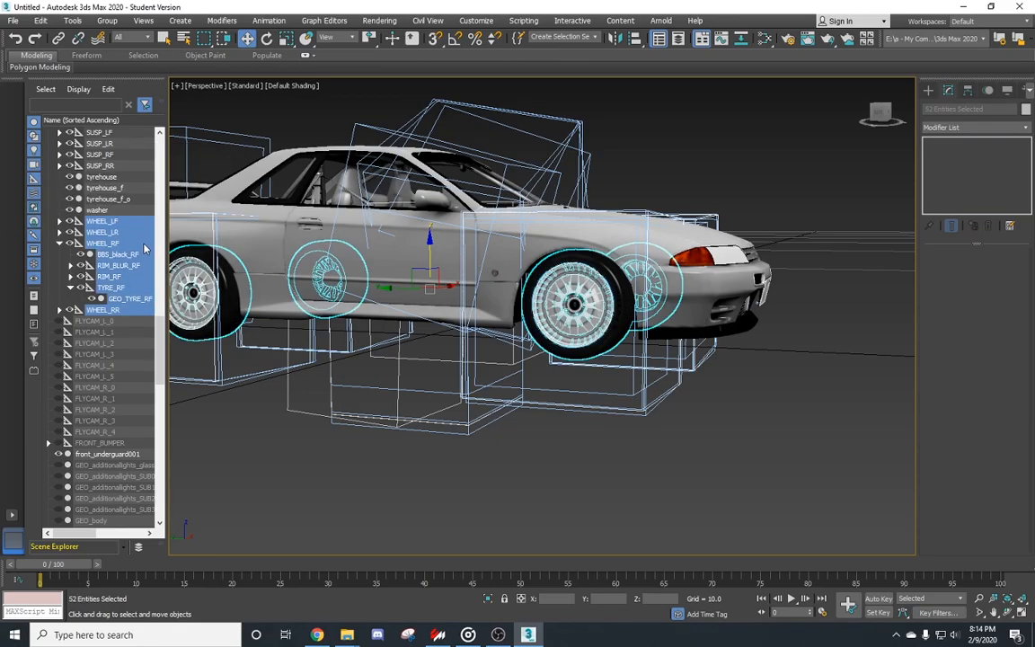
Hide the selected Skyline wheels so that only the rest of the Skyline is shown
middle_click_drag(422, 315, 518, 317, "alt")
right_click(519, 317)
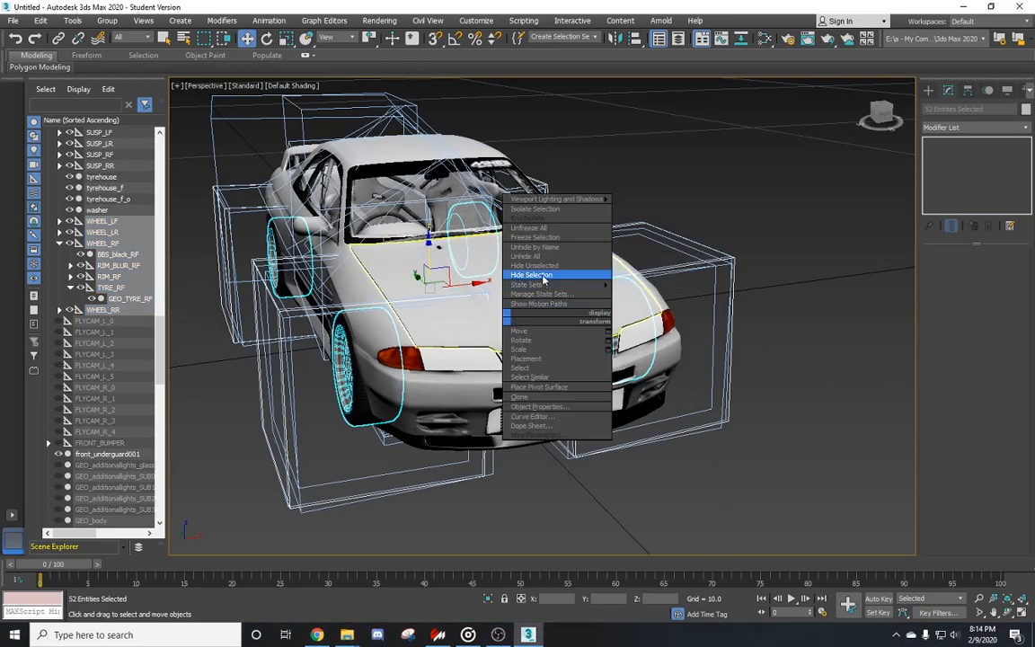
left_click(546, 278)
Delete all the remaining visible Skyline parts and unhide every hidden object in the scene
scroll(450, 339, "down", 3)
middle_click_drag(450, 339, 513, 357, "alt")
scroll(307, 231, "down", 3)
left_click_drag(308, 231, 693, 490)
right_click(471, 396)
left_click(490, 363)
right_click(484, 354)
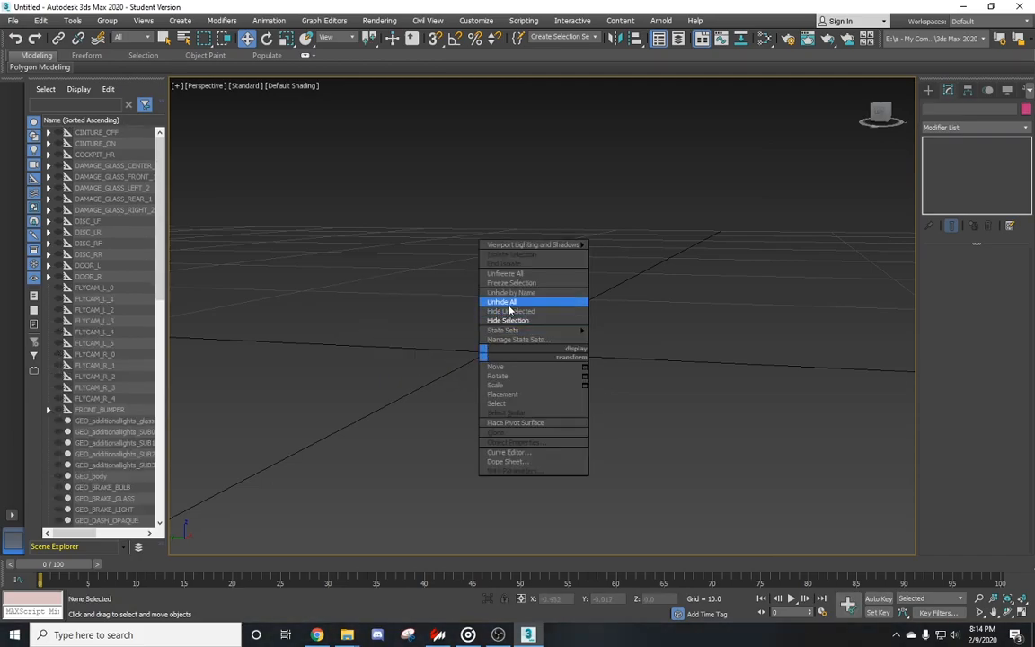
left_click(509, 303)
Select the AE86's original WHEEL_RF node with its child nodes and add the tyres of the other three original wheels
scroll(457, 316, "up", 6)
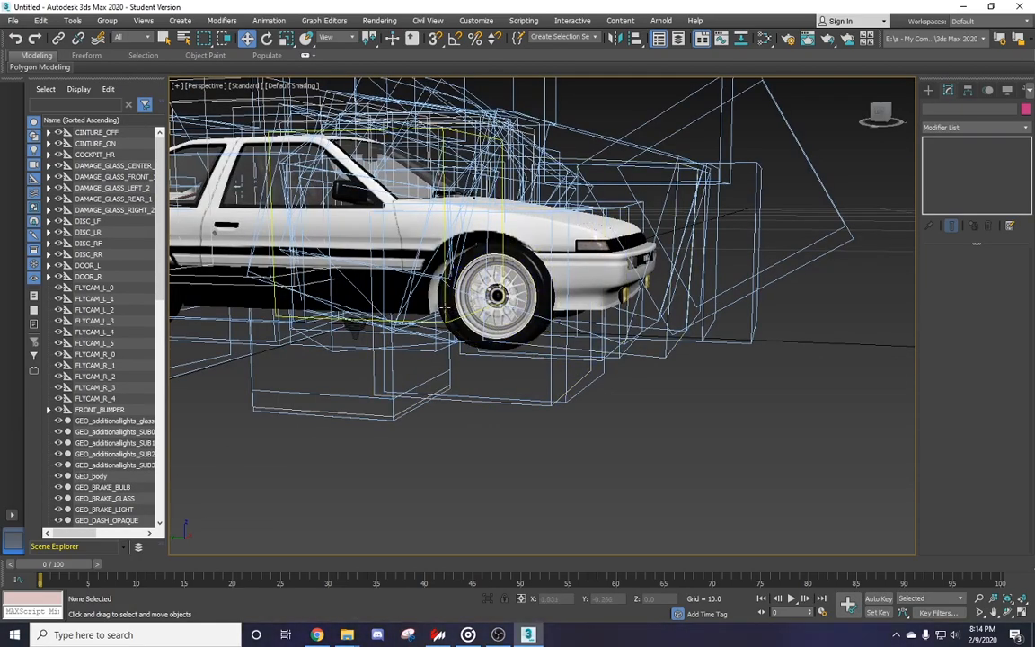
left_click(440, 299)
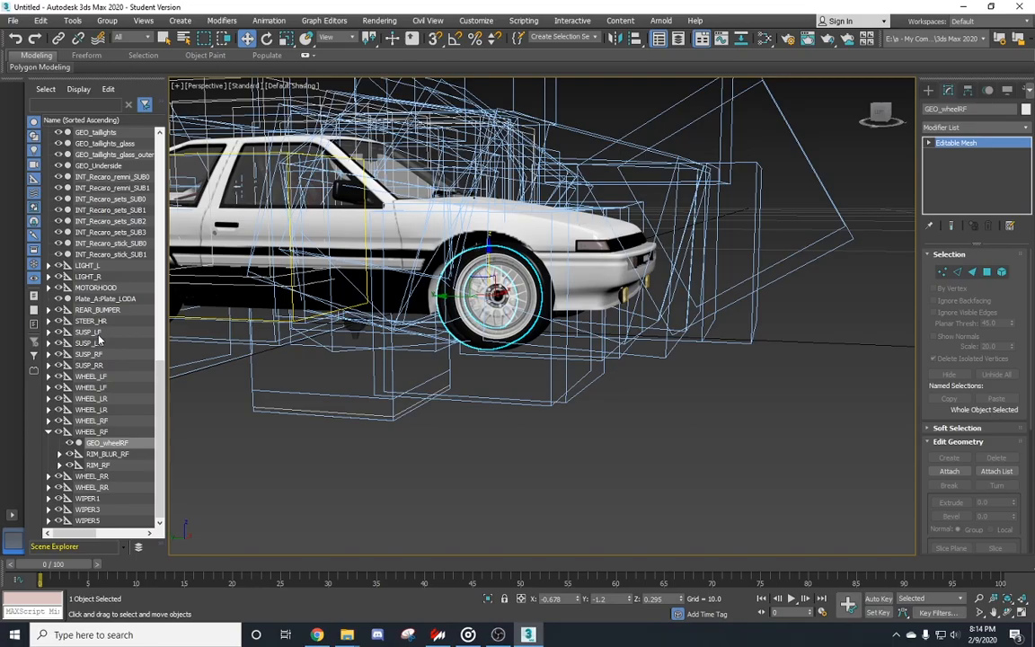
left_click(97, 432)
right_click(106, 432)
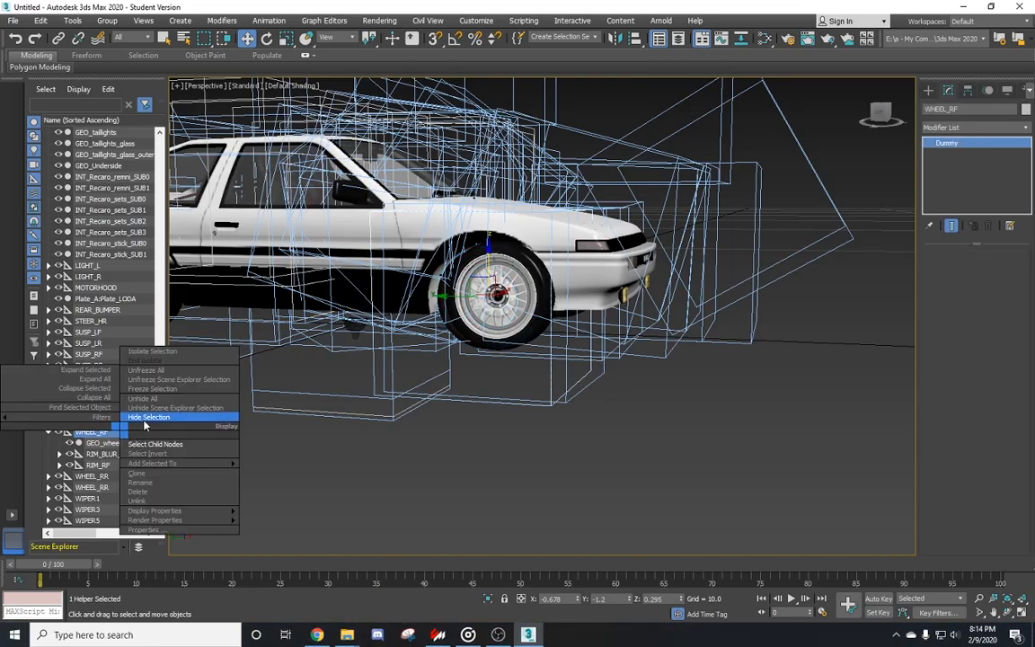
left_click(151, 444)
middle_click_drag(469, 359, 435, 243, "alt")
left_click(478, 299, "ctrl")
middle_click_drag(478, 300, 518, 342, "alt")
left_click(533, 184, "ctrl")
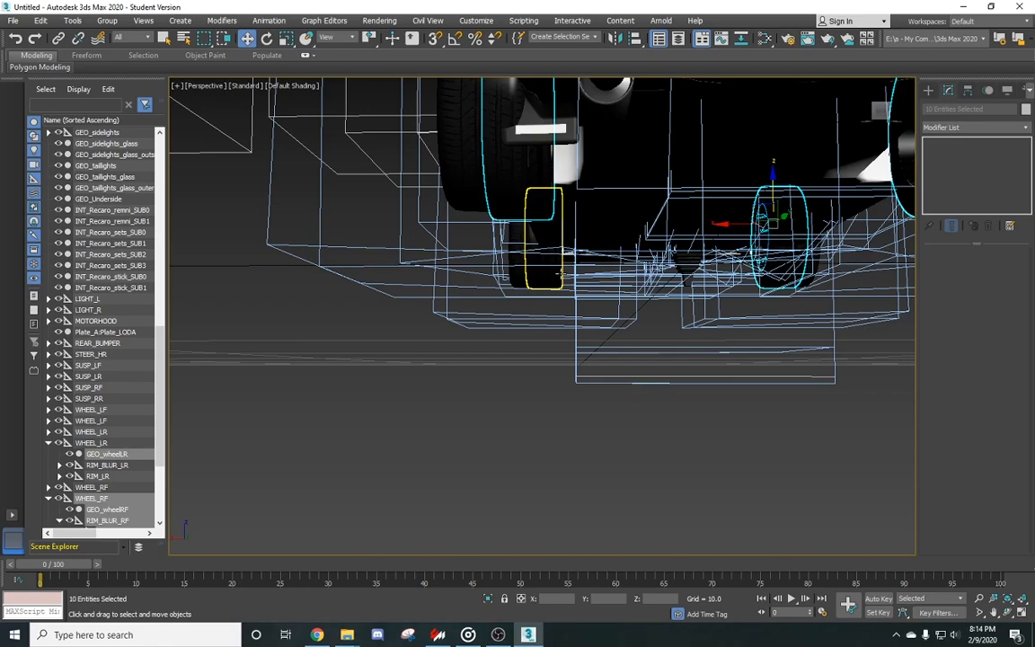
left_click(557, 267, "ctrl")
Extend the selection to the original WHEEL_LF, WHEEL_LR and WHEEL_RR nodes with all child nodes and delete the four original wheels
right_click(130, 421)
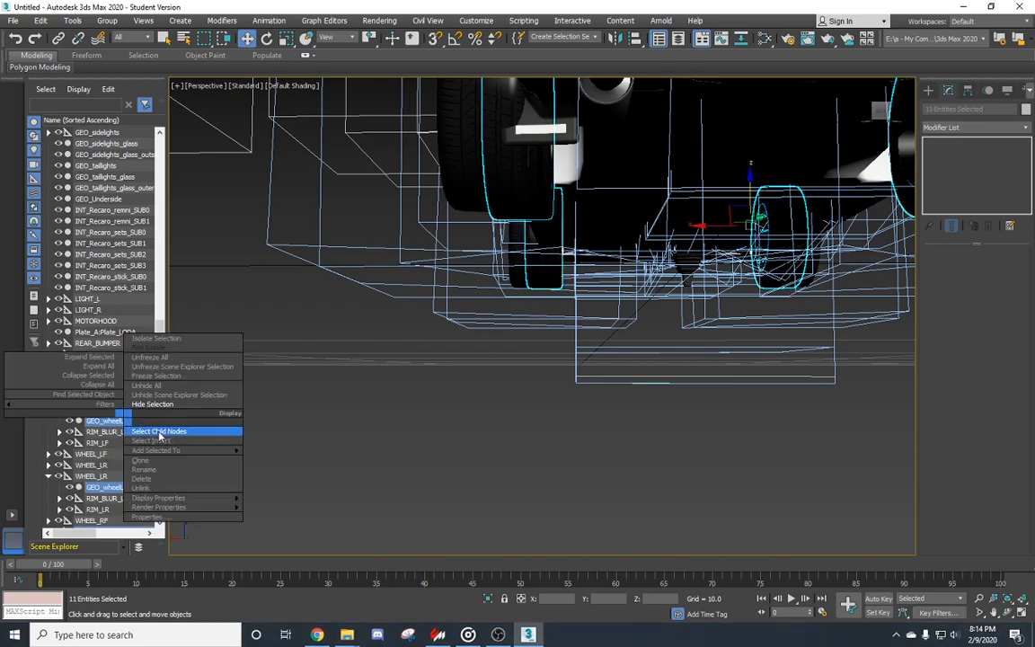
left_click(159, 432)
left_click(105, 411, "ctrl")
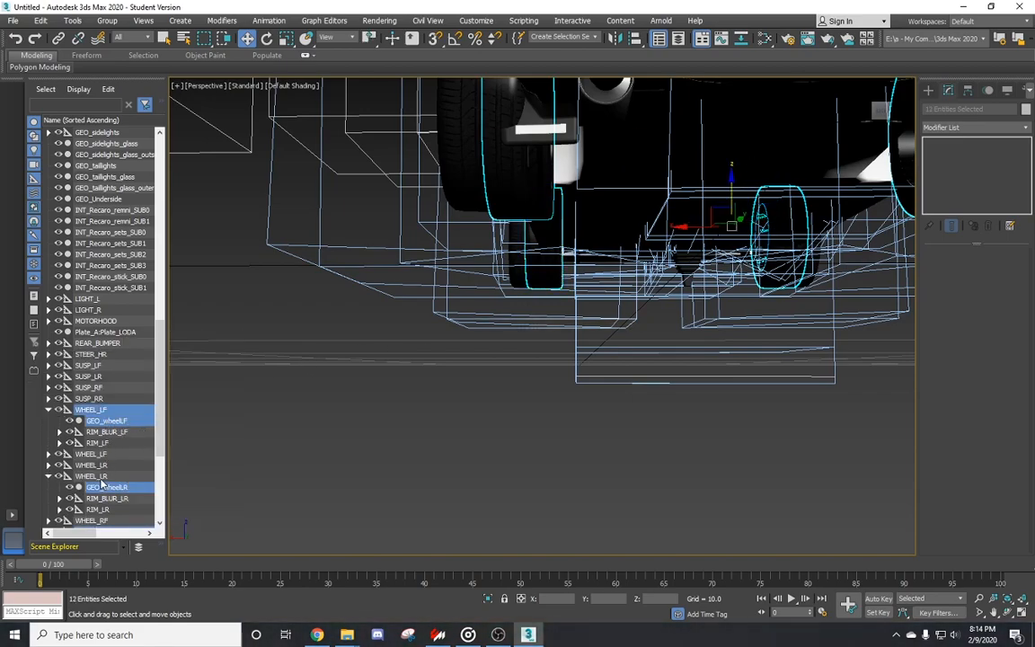
scroll(103, 467, "down", 3)
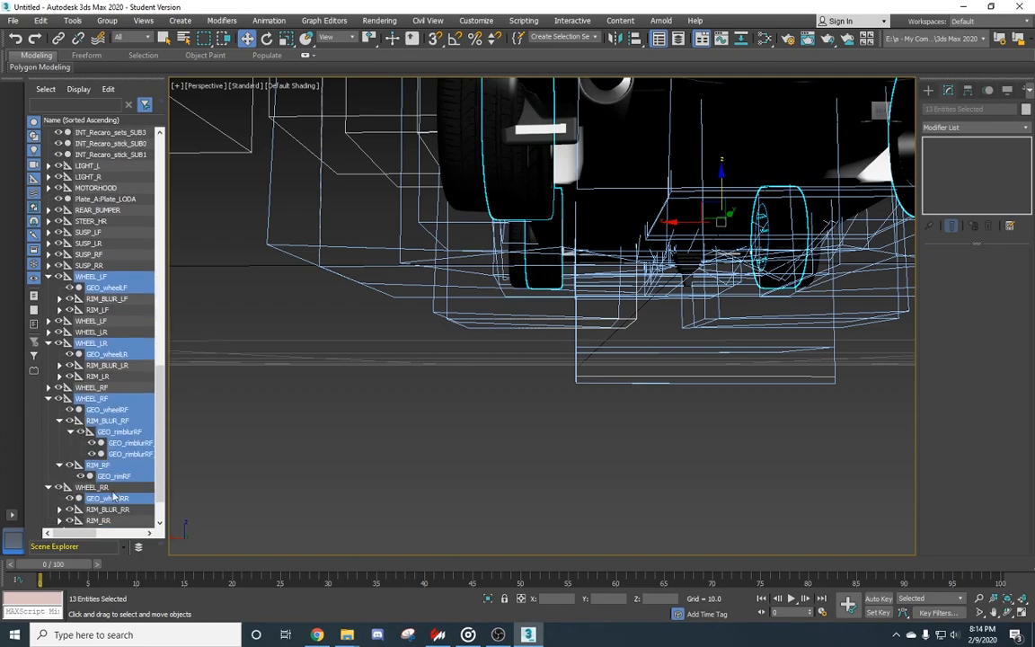
right_click(120, 422)
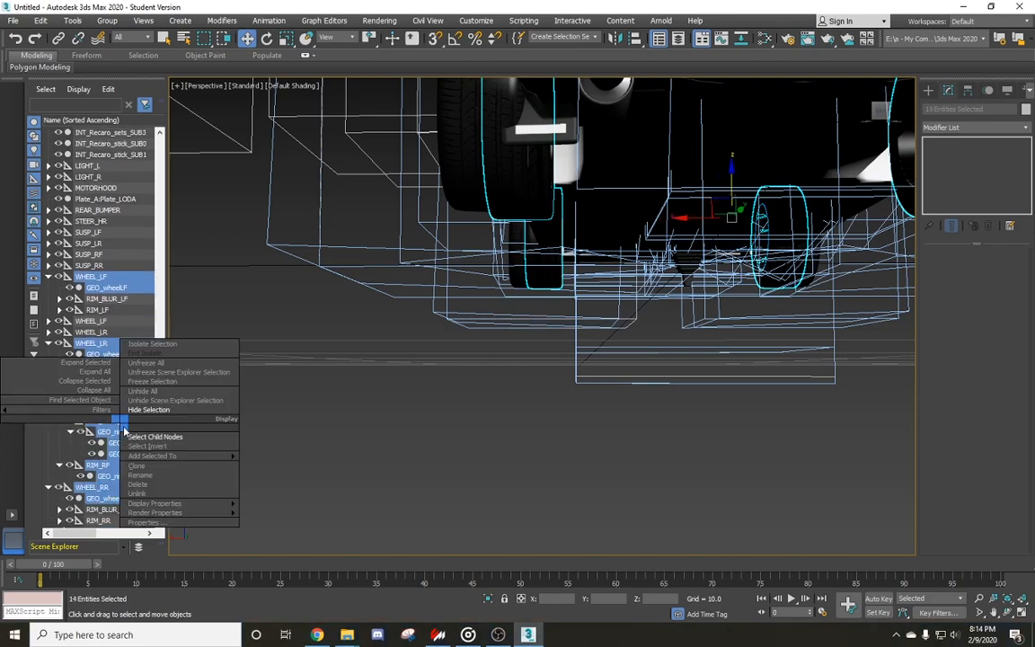
left_click(148, 437)
middle_click_drag(174, 427, 718, 364, "alt")
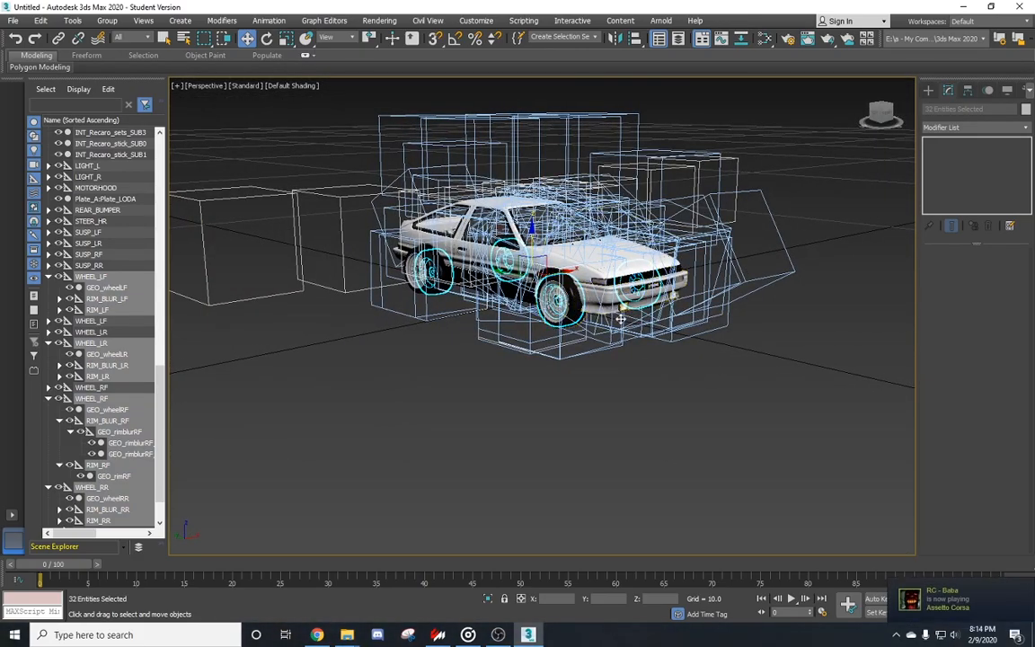
key("ctrl+d")
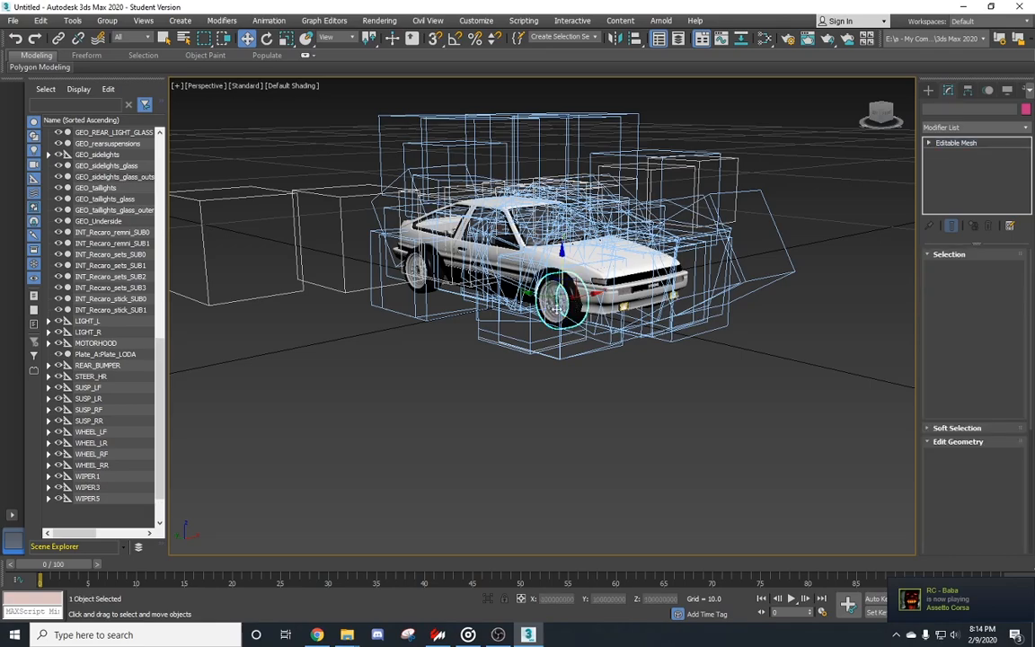
Select the Skyline's WHEEL_LF, WHEEL_LR, WHEEL_RF and WHEEL_RR nodes together with their child nodes
scroll(115, 426, "down", 1)
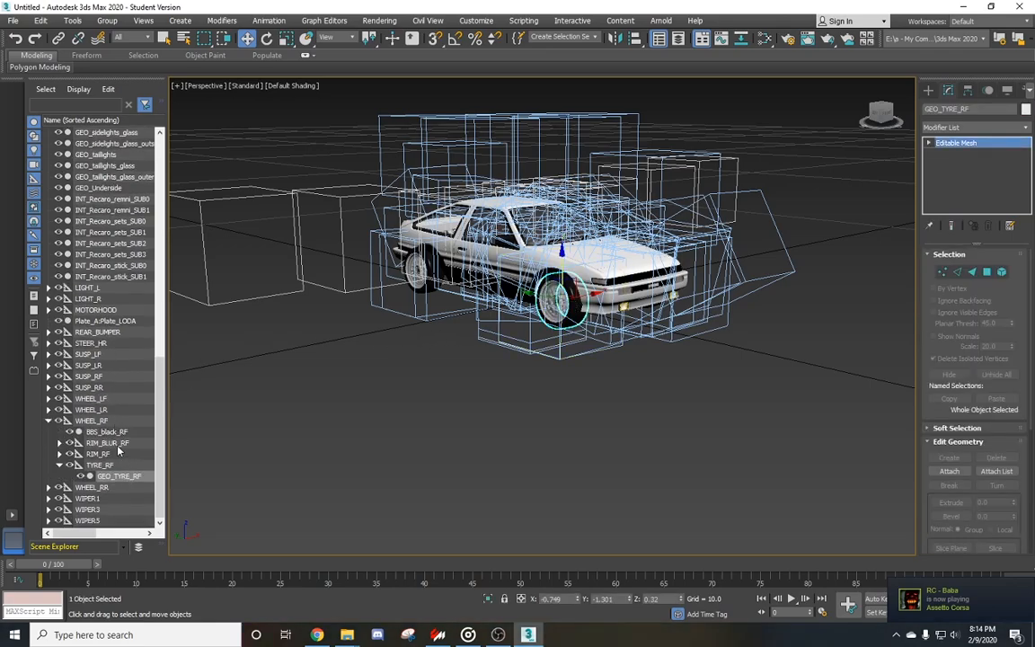
left_click(99, 421)
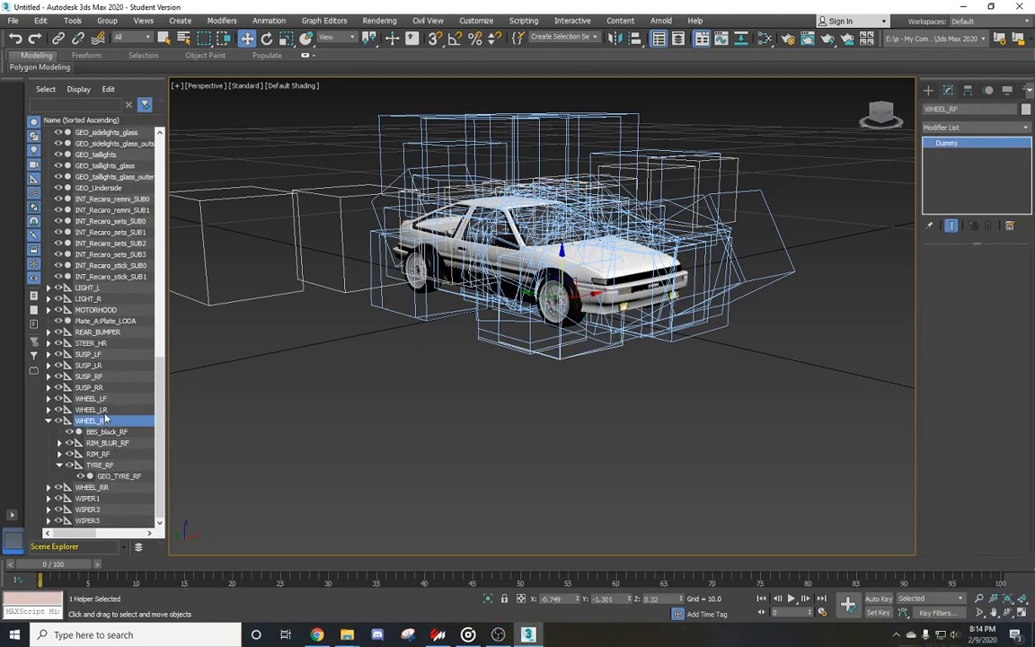
left_click(90, 398, "ctrl")
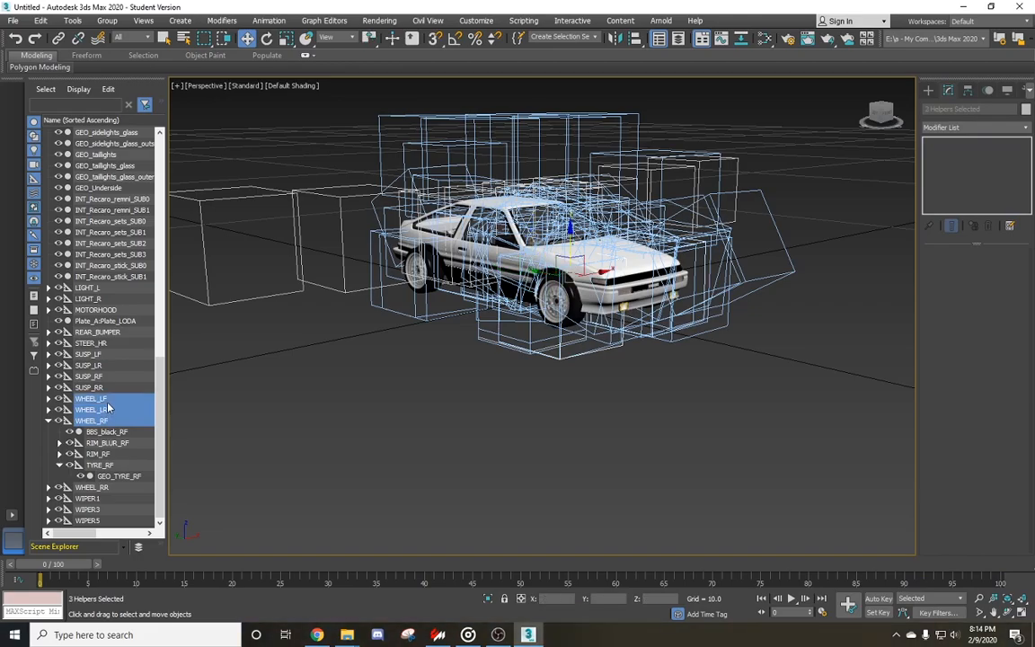
right_click(99, 487)
left_click(161, 404)
Lift the four selected Skyline wheels straight up, well clear of the AE86's body
scroll(512, 259, "up", 3)
middle_click_drag(555, 336, 615, 341, "alt")
scroll(615, 341, "down", 5)
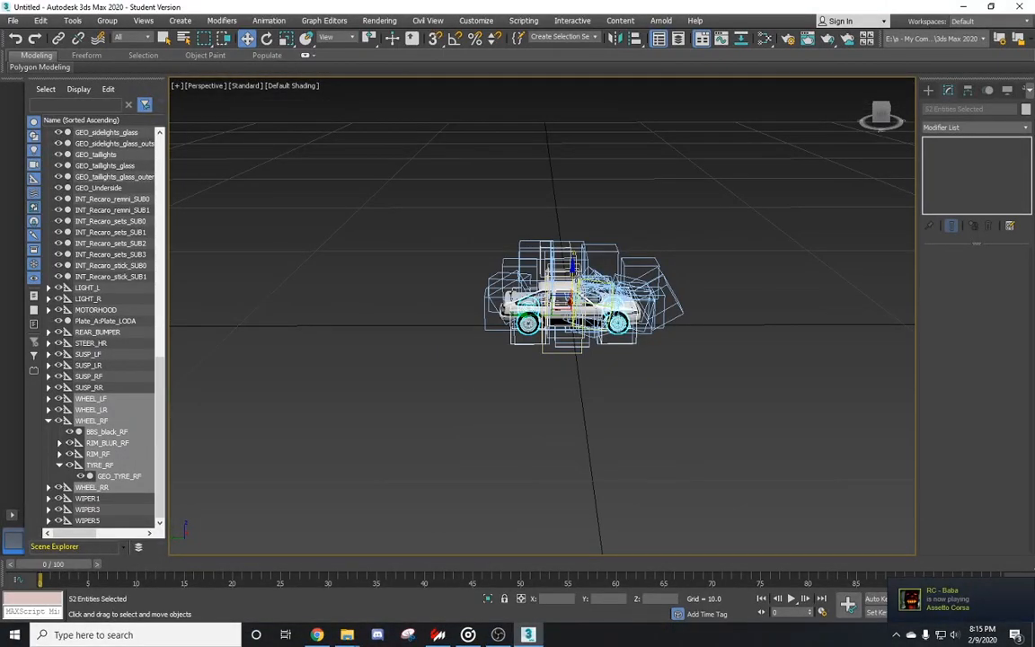
middle_click_drag(581, 120, 457, 345, "alt")
scroll(539, 305, "down", 2)
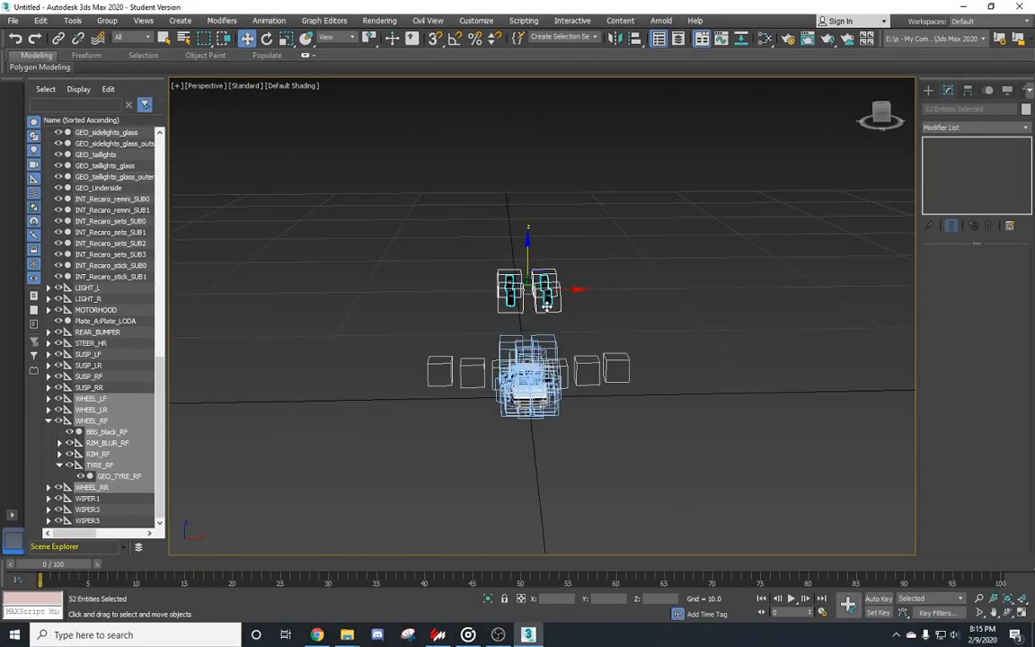
scroll(546, 300, "up", 5)
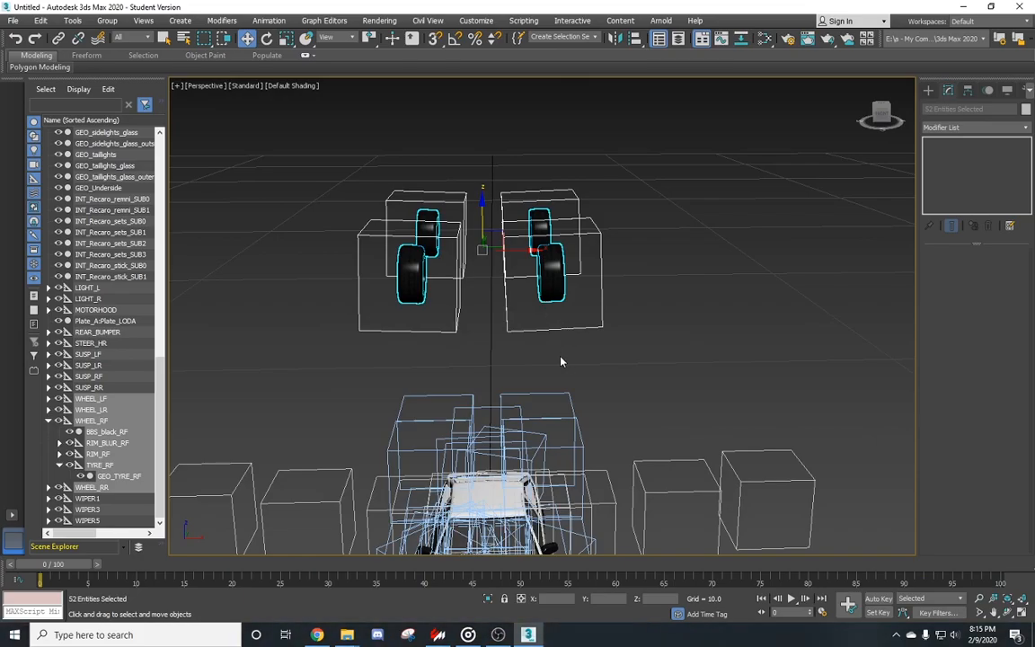
middle_click_drag(584, 367, 821, 330, "alt")
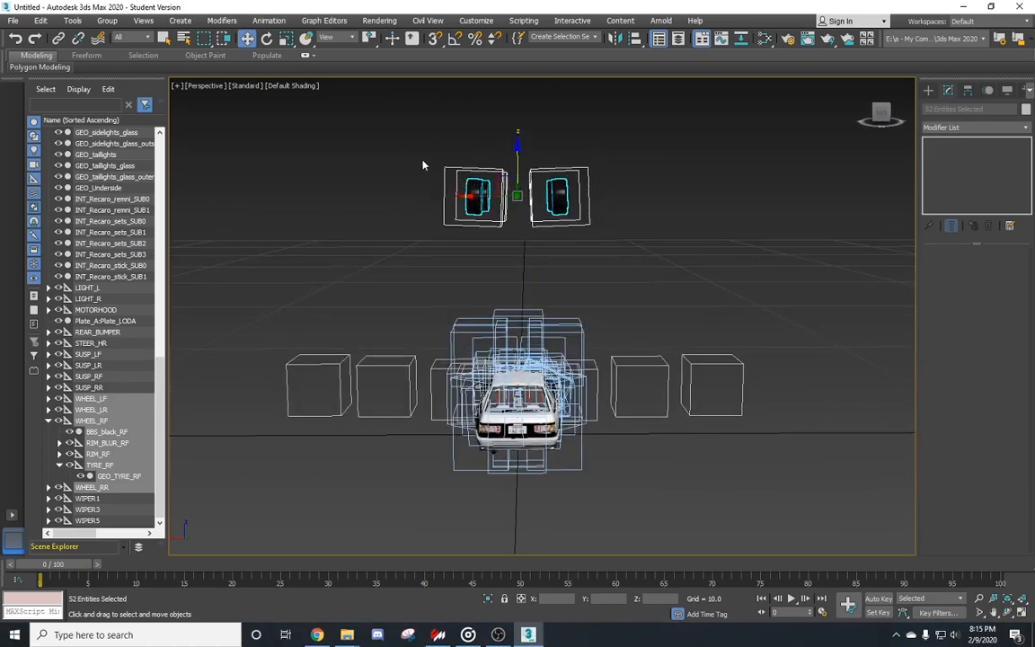
Move the left pair of wheels slightly inward along X and the right pair inward by about 0.037
left_click(474, 200)
scroll(483, 190, "up", 4)
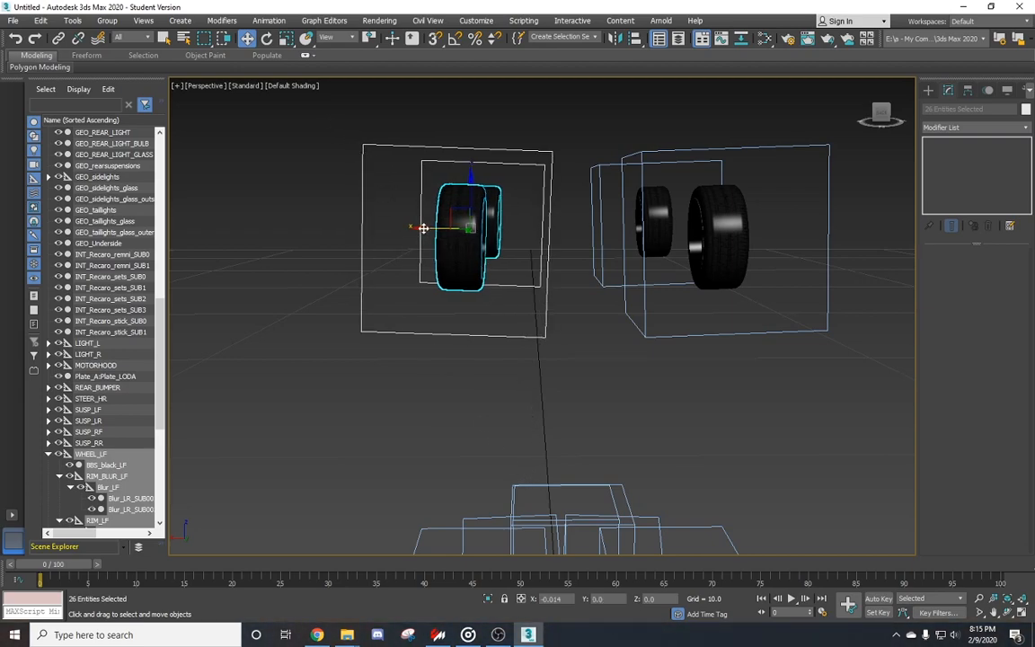
middle_click_drag(673, 372, 556, 163, "alt")
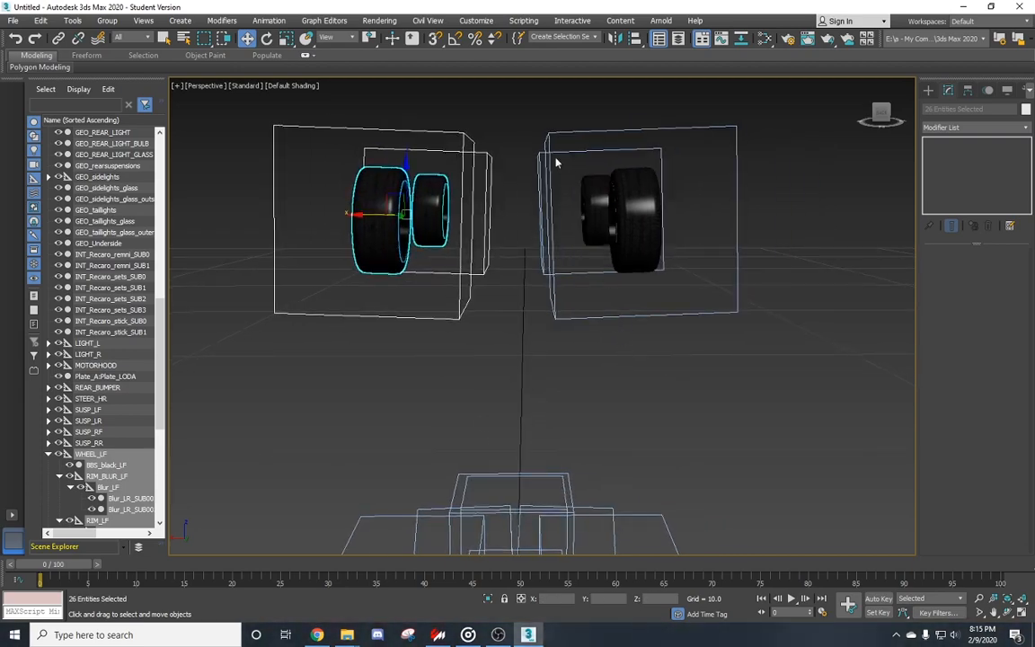
left_click(622, 241)
left_click_drag(575, 214, 569, 216)
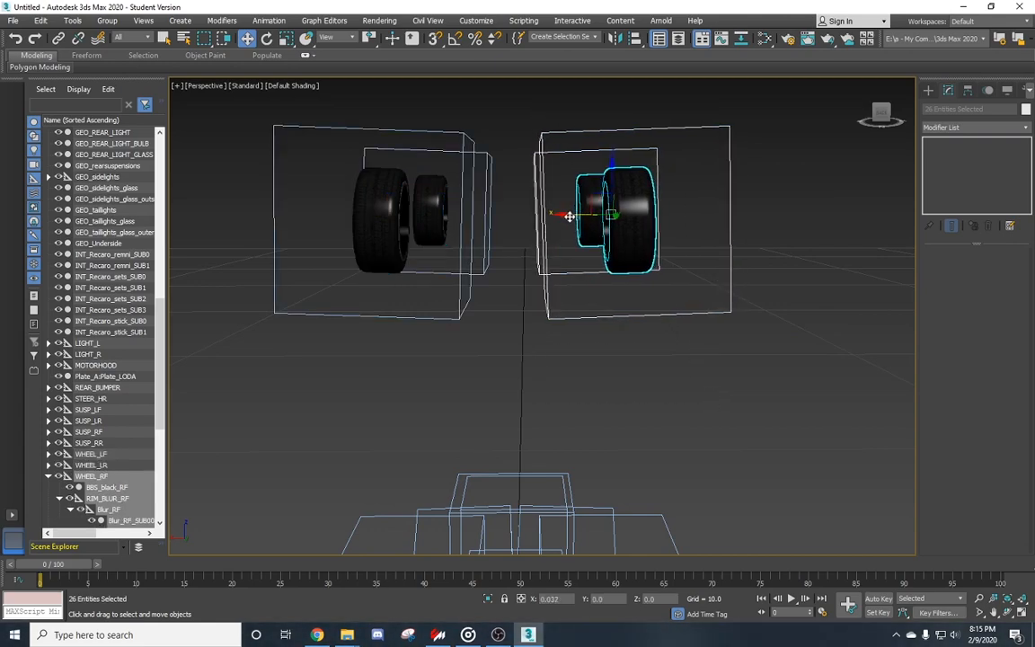
Reselect all four Skyline wheels, lower them back into the AE86's wheel arches and clear the selection
left_click_drag(785, 456, 738, 442)
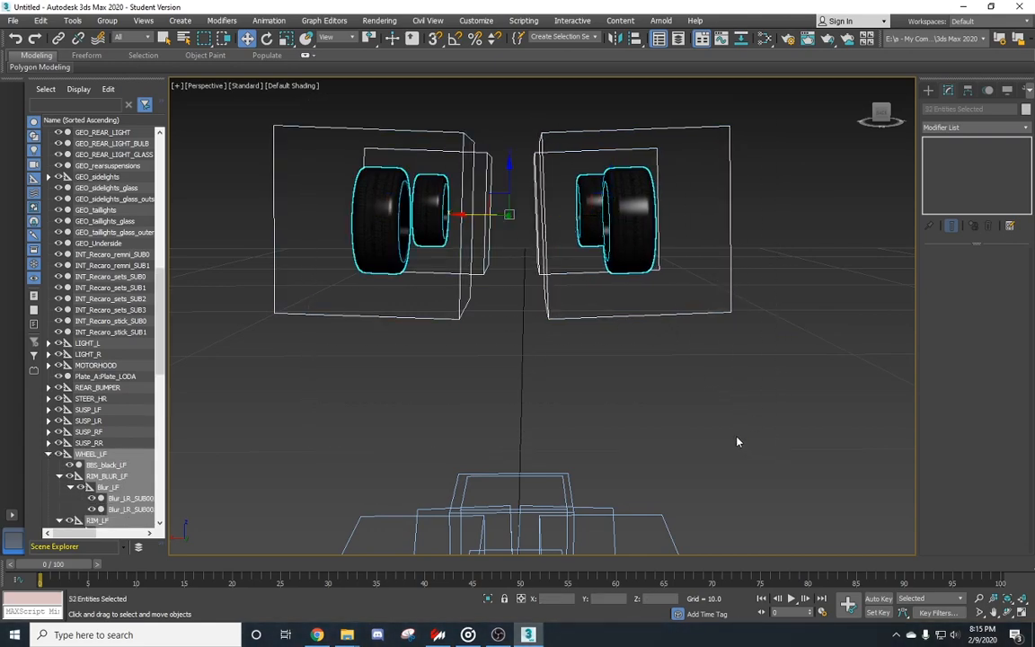
scroll(535, 384, "down", 5)
middle_click_drag(598, 455, 489, 181, "alt")
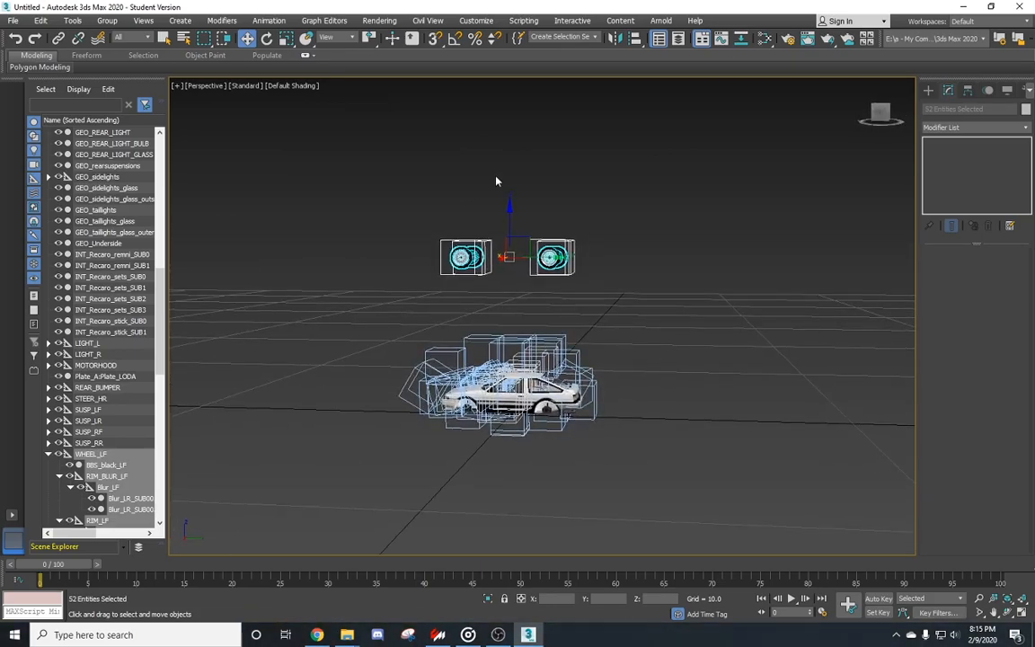
left_click_drag(509, 212, 510, 360)
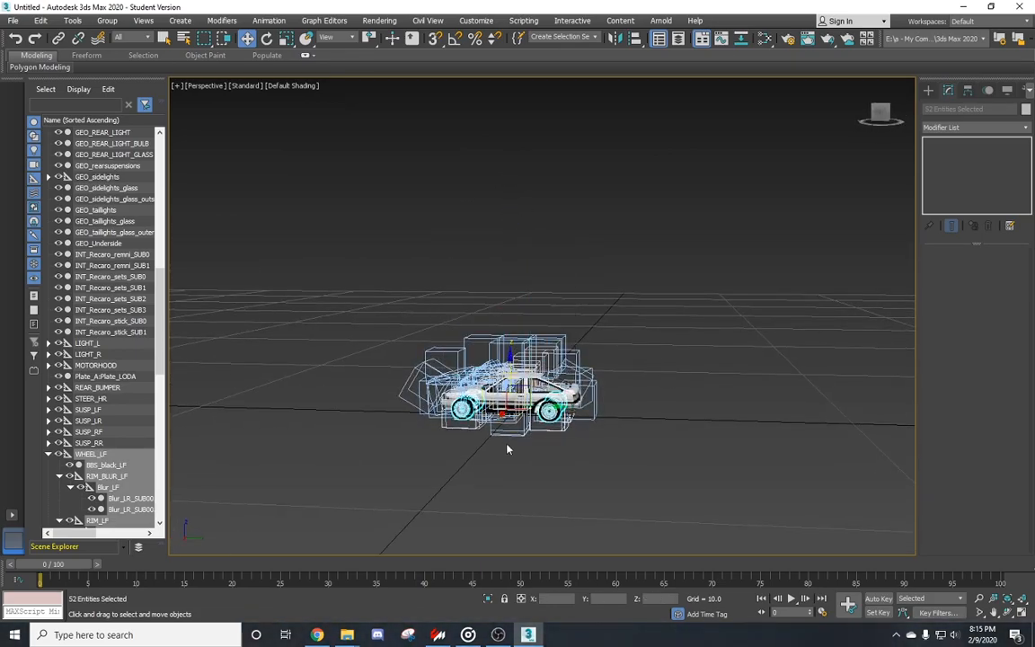
scroll(508, 449, "up", 5)
scroll(513, 416, "down", 2)
middle_click_drag(513, 416, 180, 453, "alt")
left_click(278, 496)
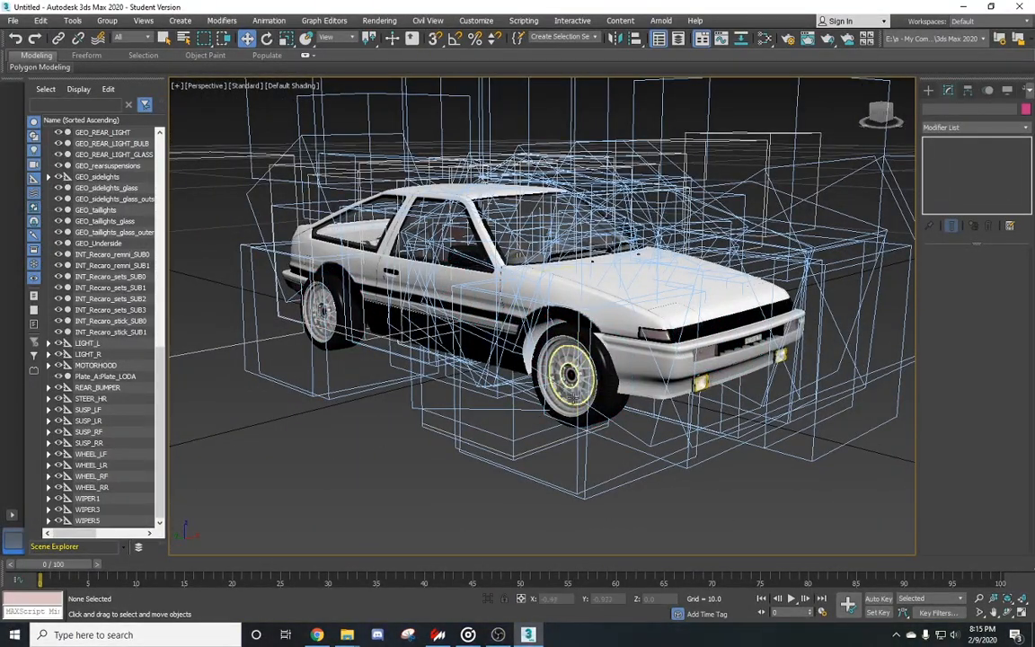
Select the WHEEL_RF and WHEEL_LF nodes with their child nodes and move the front wheels rearward along Y by about 0.21
left_click(607, 388)
left_click(93, 422)
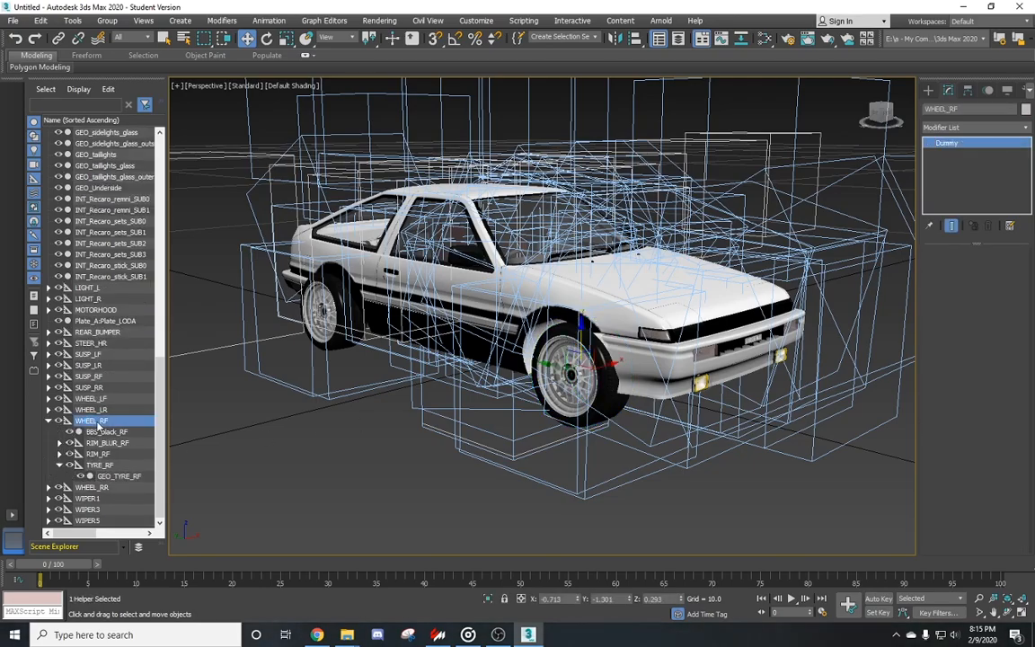
right_click(102, 424)
left_click(139, 434)
middle_click_drag(497, 358, 486, 428, "alt")
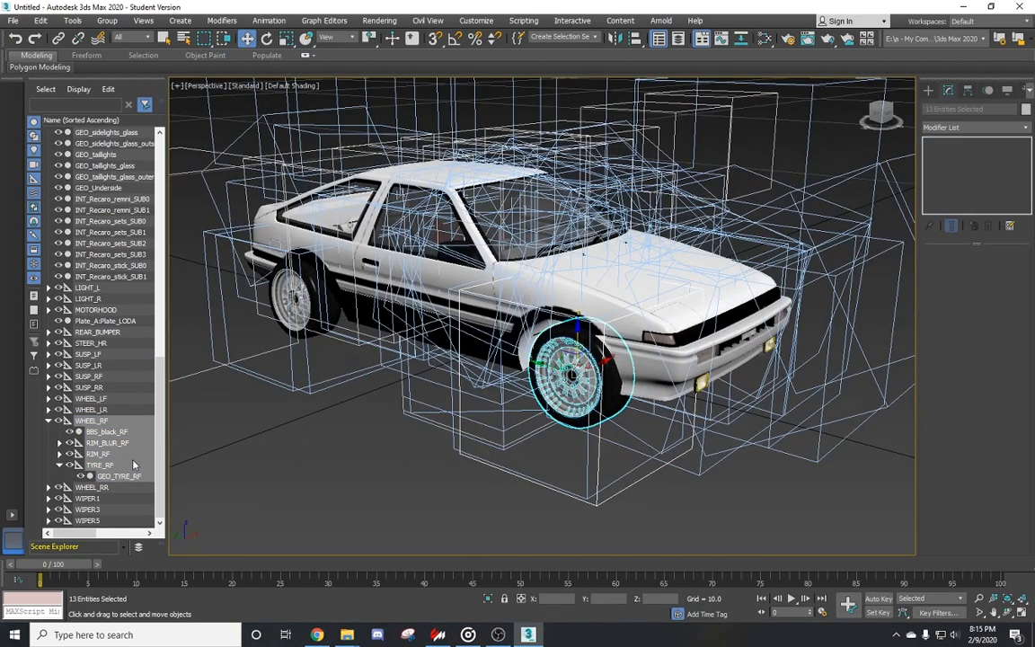
right_click(110, 406)
left_click(148, 412)
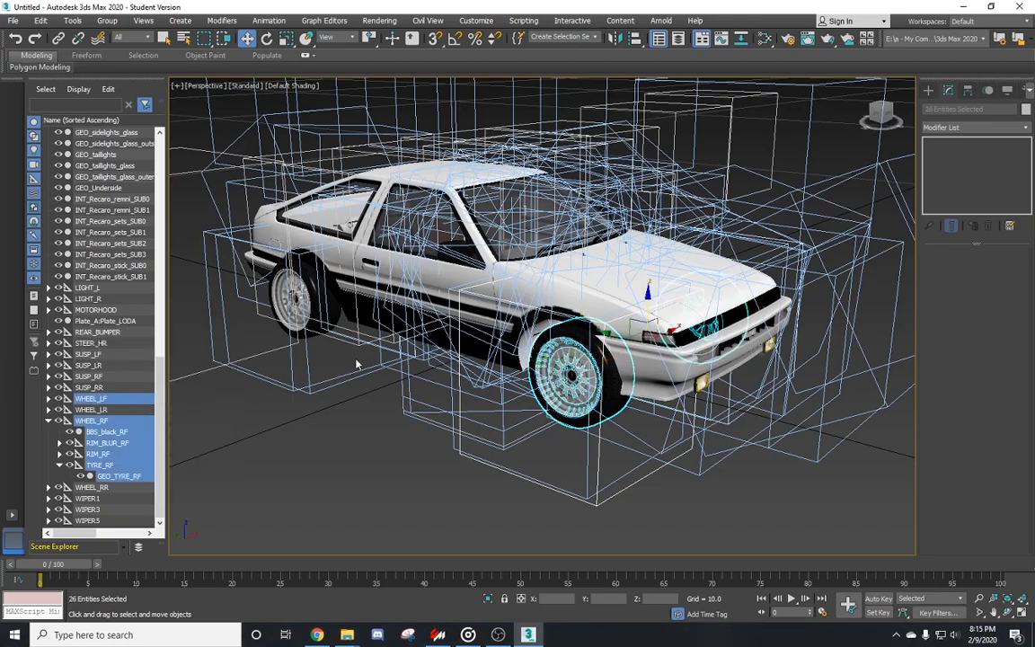
middle_click_drag(503, 359, 431, 362, "alt")
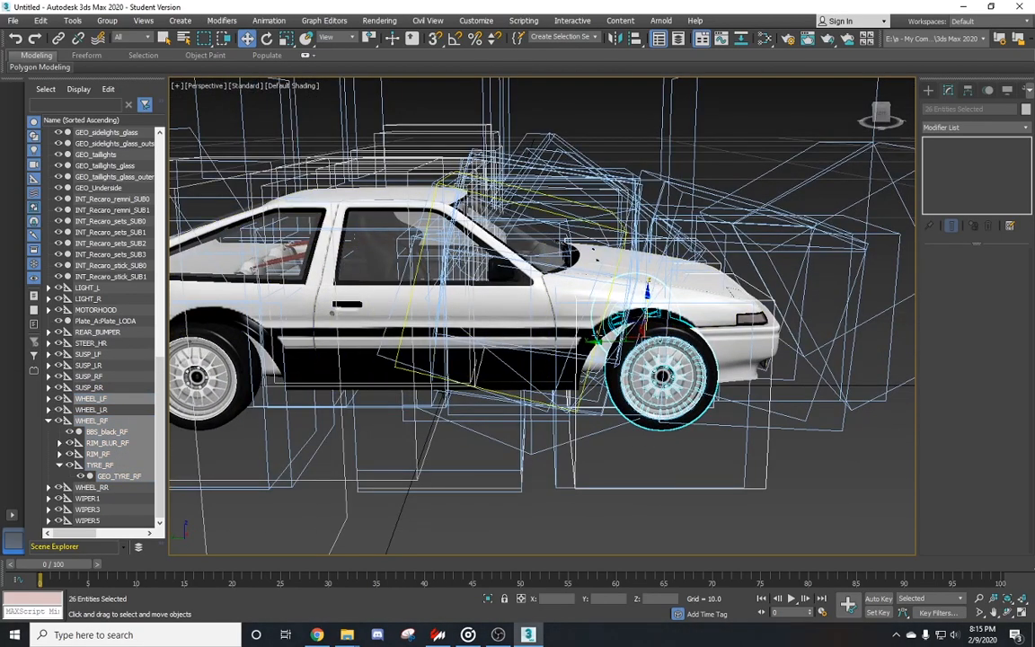
left_click_drag(595, 343, 566, 344)
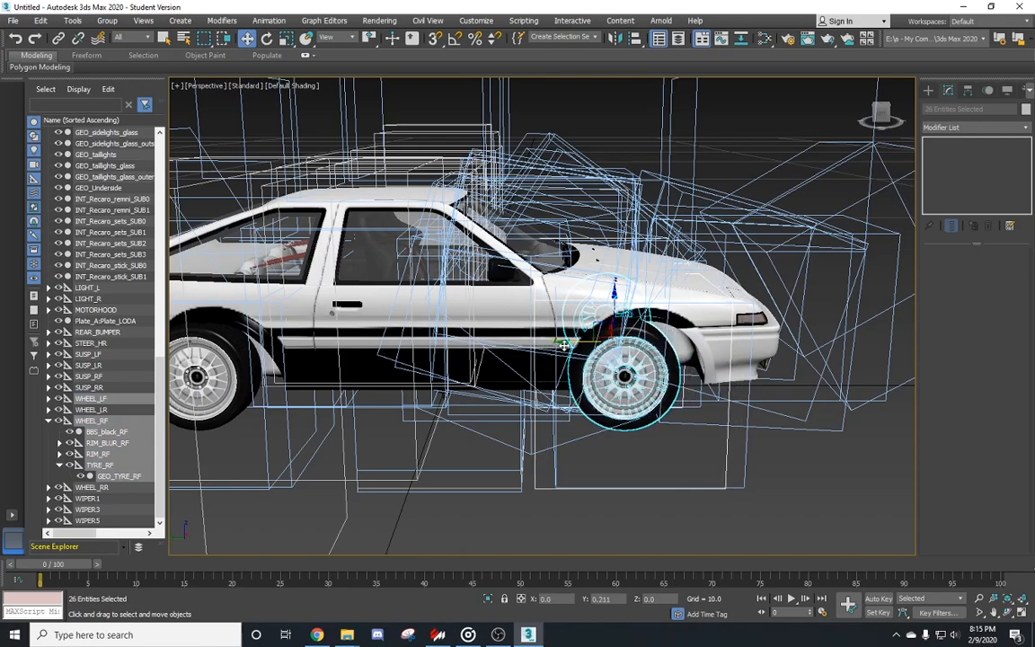
middle_click_drag(506, 425, 464, 423, "alt")
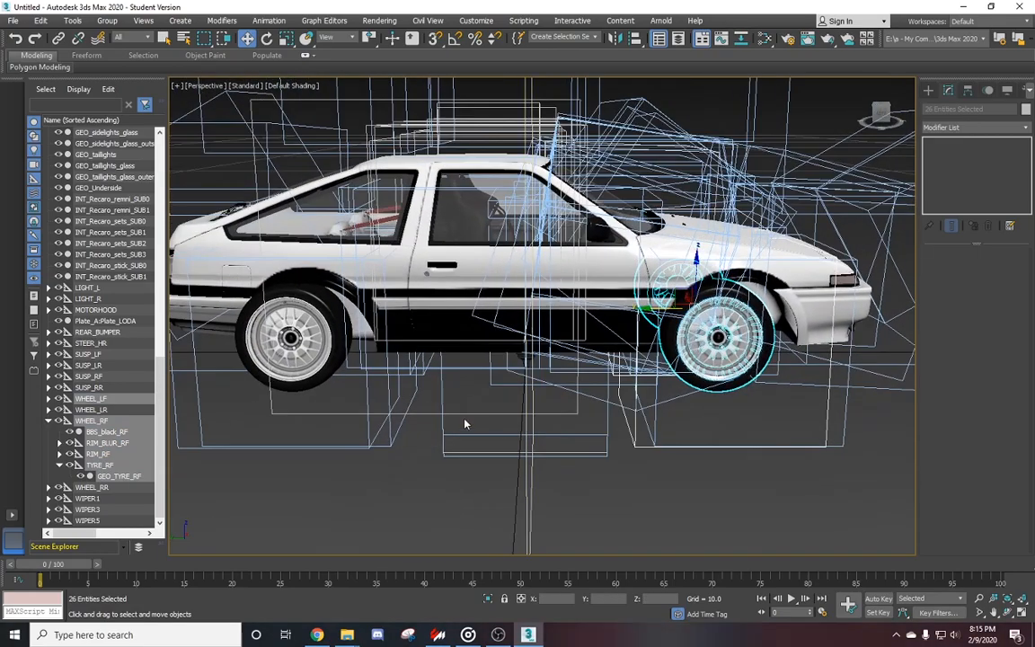
Add the WHEEL_LR and WHEEL_RR nodes with their child nodes and move all four wheels forward along Y by about 0.1
right_click(124, 423)
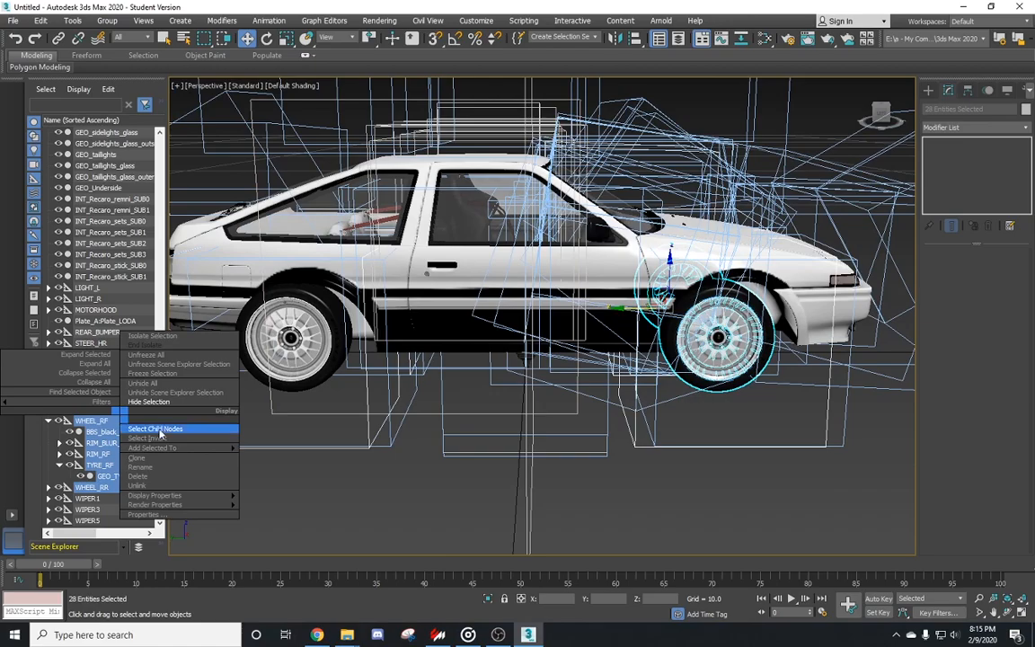
left_click(156, 430)
left_click_drag(460, 309, 475, 312)
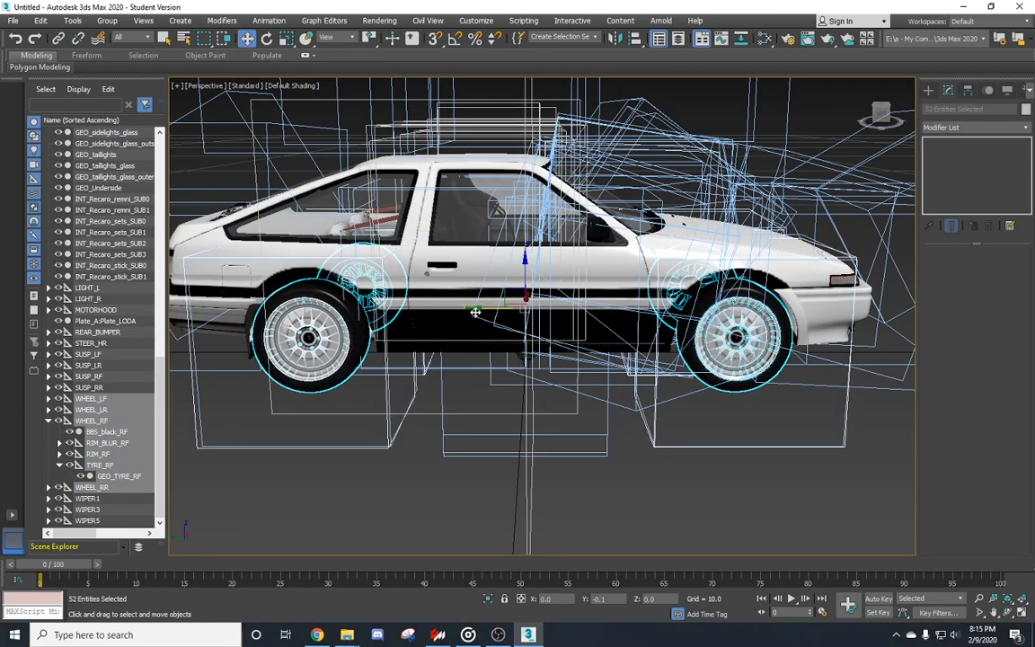
Inspect how the Skyline wheels sit in the AE86's arches from several sides, and clear the selection
middle_click_drag(474, 313, 776, 393, "alt")
scroll(628, 310, "up", 1)
scroll(486, 422, "up", 2)
middle_click_drag(468, 430, 718, 414, "alt")
scroll(727, 433, "down", 8)
middle_click_drag(718, 413, 620, 364)
scroll(620, 364, "up", 6)
middle_click_drag(732, 415, 680, 419, "alt")
left_click(680, 420)
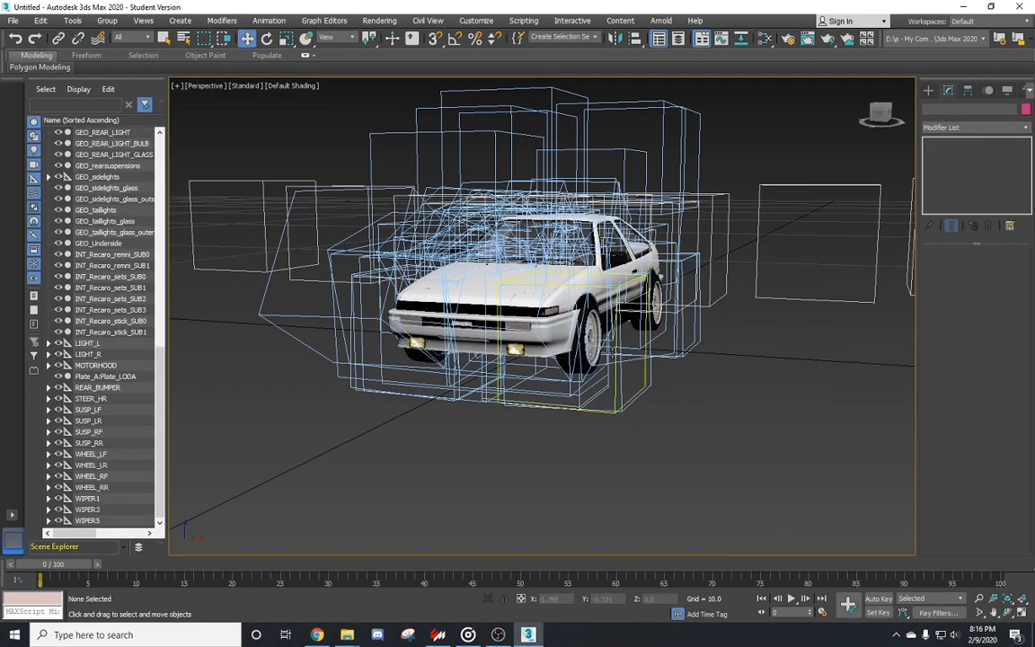
Select the WHEEL_LF and WHEEL_LR nodes with their child nodes and move the left wheels slightly inward along X
left_click(594, 337)
left_click(91, 454)
right_click(119, 449)
left_click(158, 464)
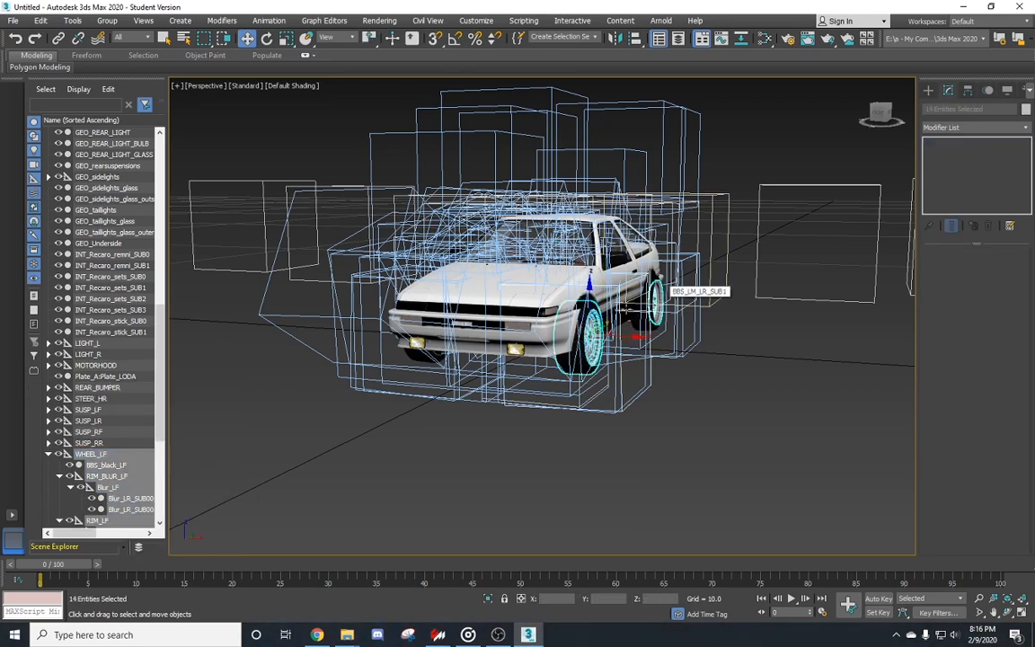
scroll(115, 458, "down", 2)
scroll(111, 483, "down", 3)
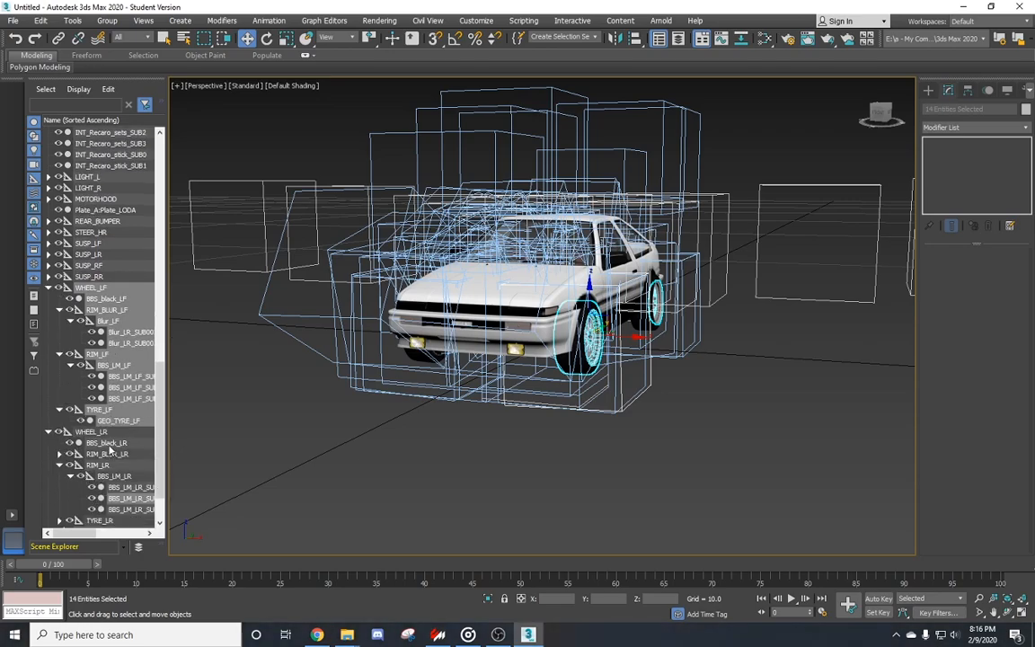
right_click(124, 433)
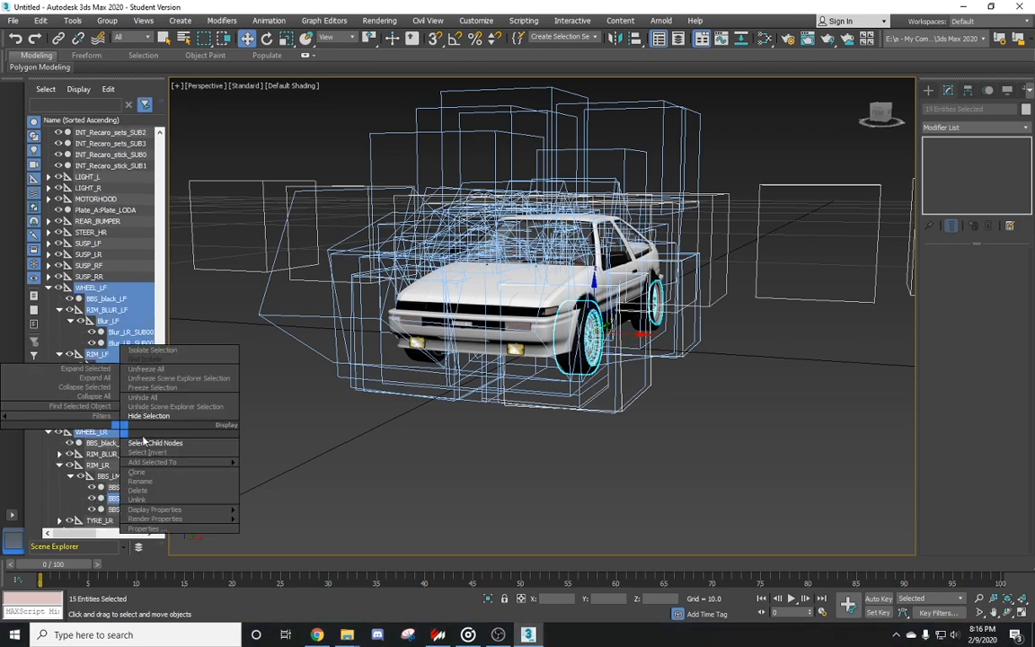
left_click(145, 441)
middle_click_drag(512, 351, 619, 316, "alt")
scroll(660, 315, "up", 5)
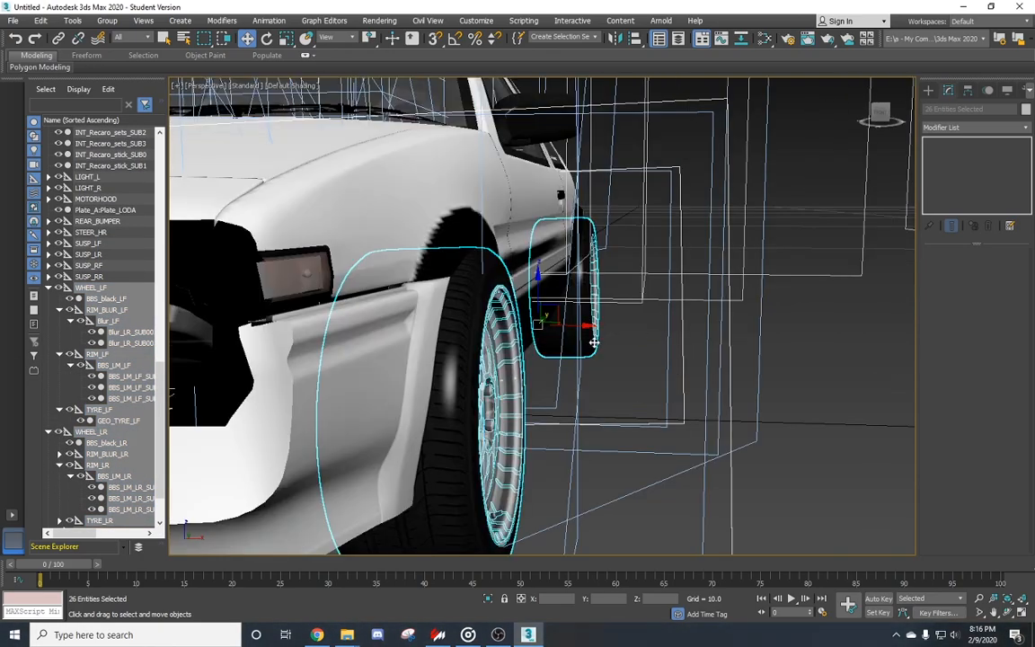
left_click_drag(588, 327, 576, 329)
scroll(558, 398, "down", 5)
Select the WHEEL_RF and WHEEL_RR nodes with their child nodes and move the right wheels slightly inward along X
middle_click_drag(556, 400, 683, 396)
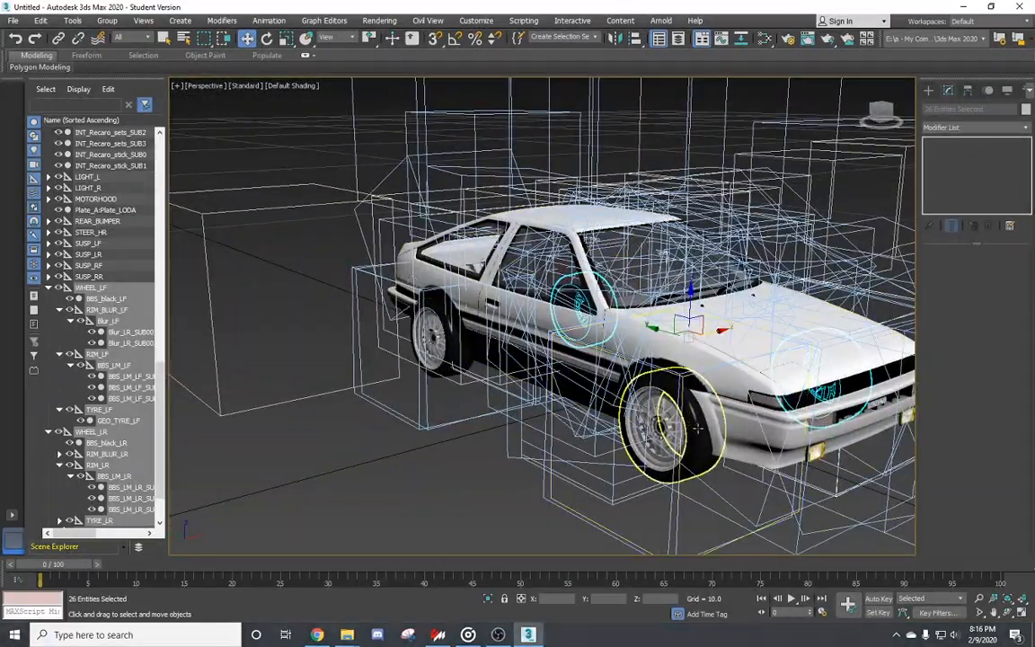
left_click(666, 422)
scroll(90, 413, "down", 1)
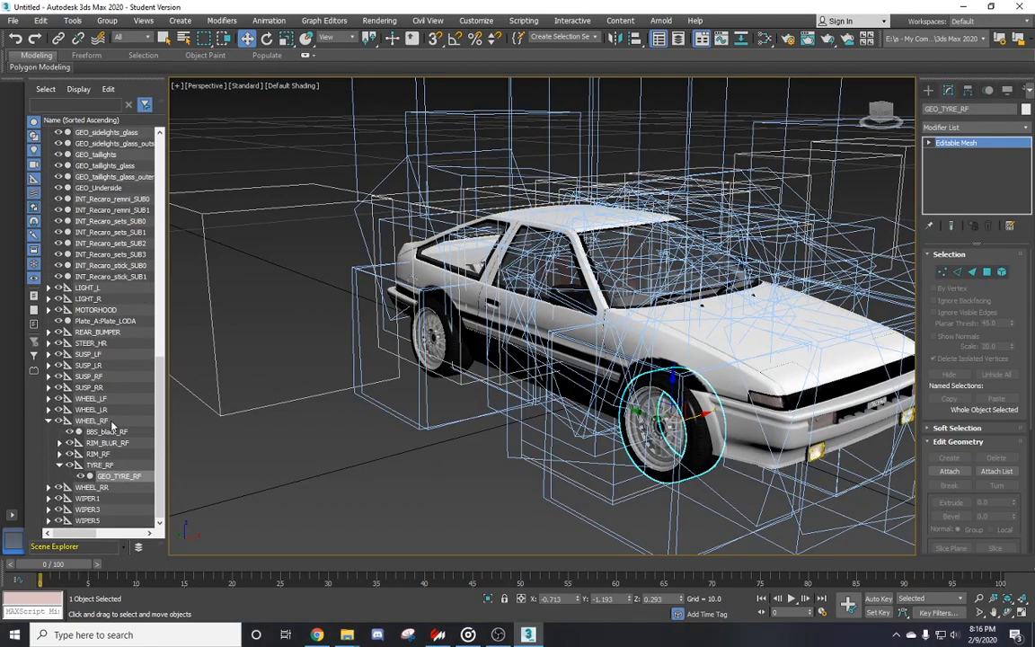
left_click(111, 421, "ctrl")
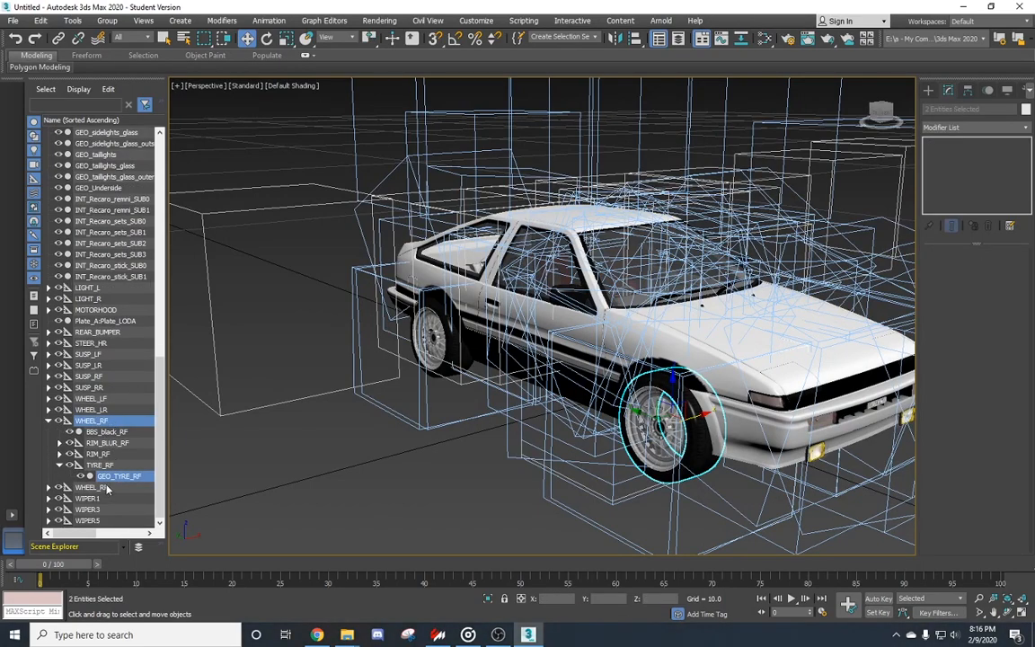
right_click(124, 430)
left_click(145, 437)
middle_click_drag(656, 420, 409, 350)
scroll(499, 343, "up", 5)
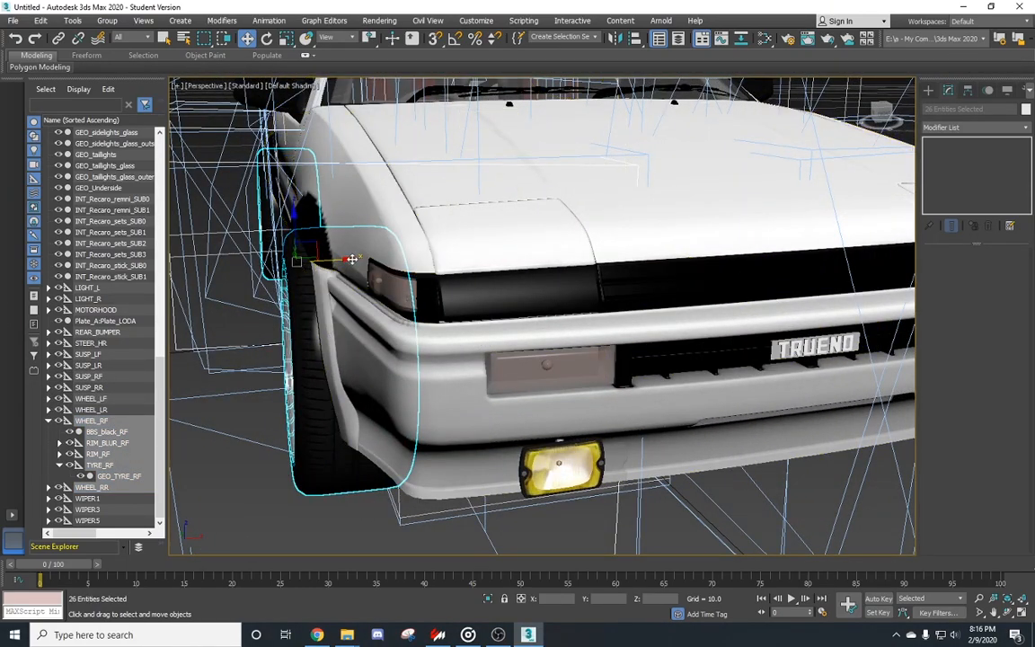
left_click_drag(352, 258, 358, 259)
mouse_move(663, 281)
middle_mouse_down("alt")
mouse_move(594, 273)
mouse_move(652, 276)
middle_mouse_up("alt")
left_click_drag(353, 261, 355, 260)
scroll(356, 262, "down", 8)
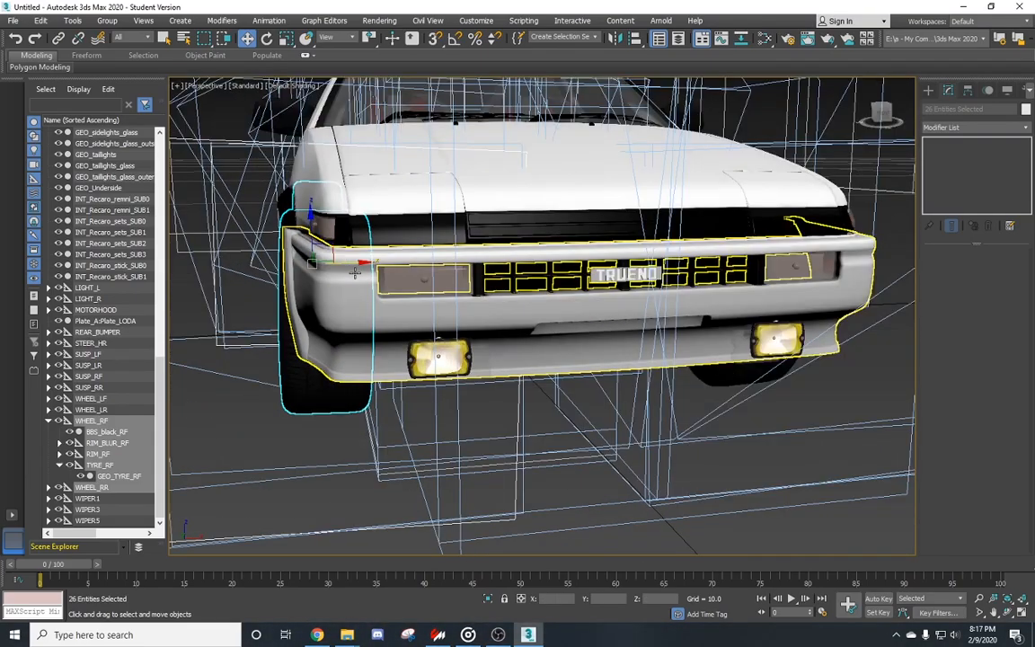
Clear the selection and examine the Skyline wheels' fit in the AE86's arches from the front and both sides
middle_click_drag(395, 270, 593, 392, "alt")
scroll(656, 383, "up", 2)
middle_click_drag(593, 392, 634, 376, "alt")
scroll(506, 308, "up", 4)
scroll(431, 332, "up", 4)
scroll(530, 356, "down", 8)
left_click(633, 376)
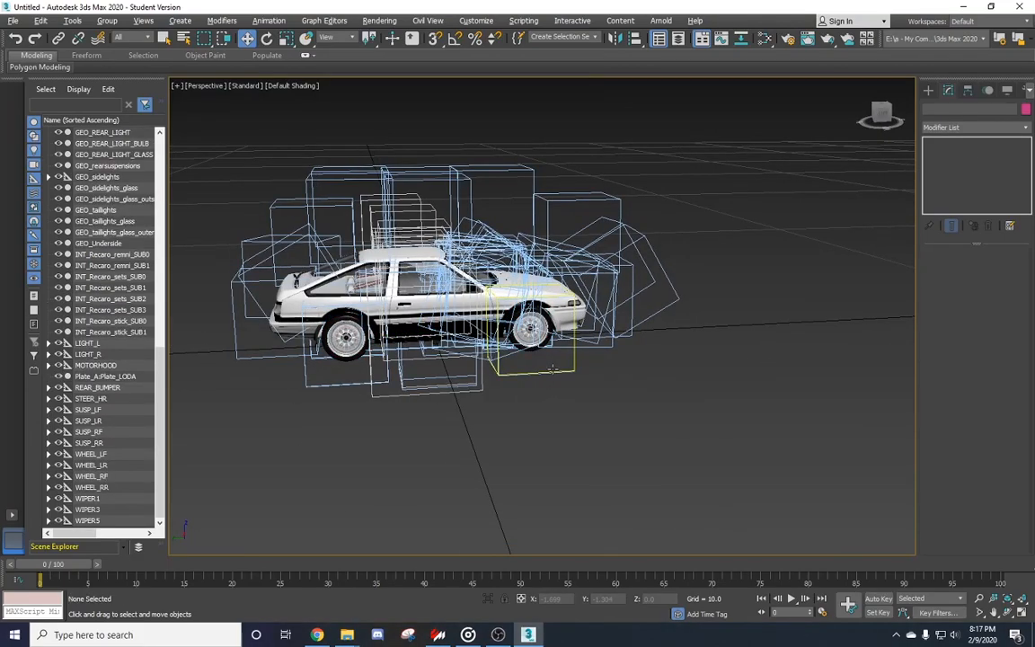
middle_click_drag(554, 368, 500, 363, "alt")
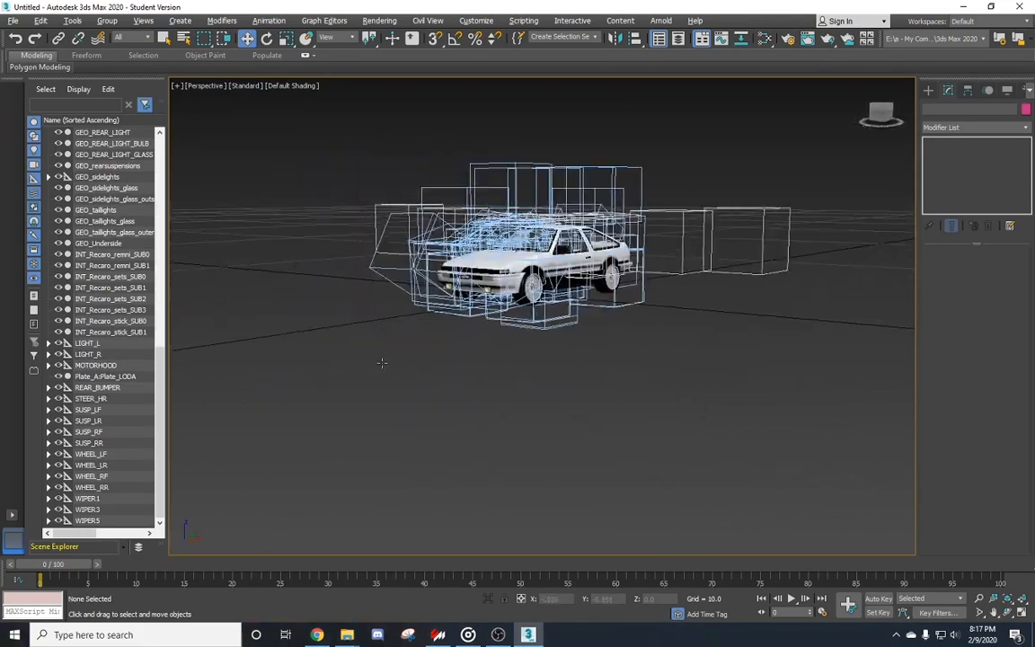
middle_click_drag(381, 362, 555, 375, "alt")
scroll(575, 363, "up", 6)
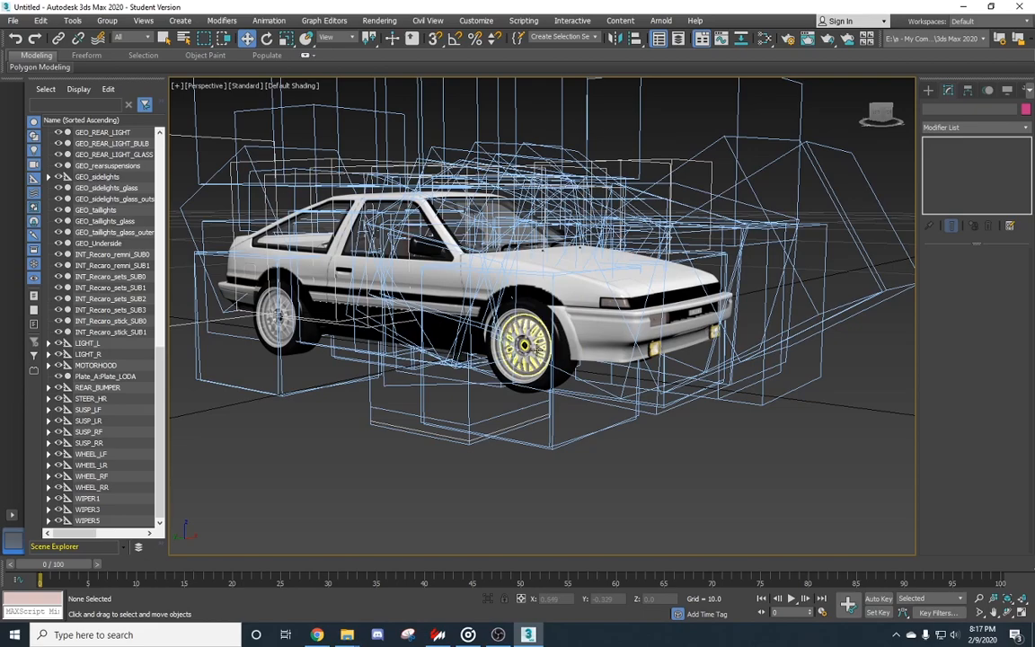
scroll(523, 342, "down", 3)
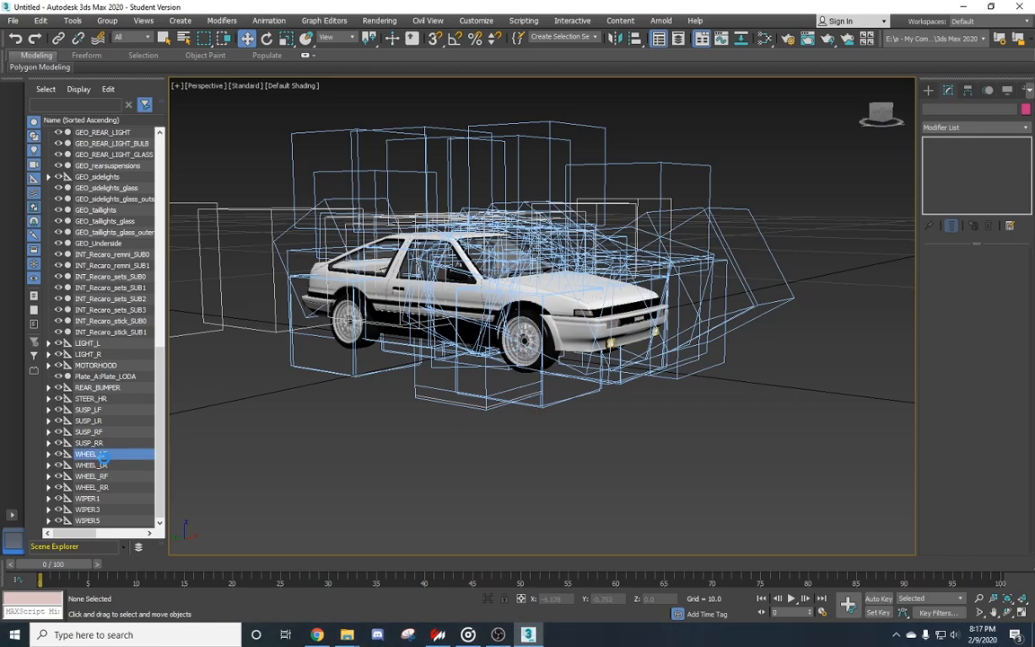
Delete all four Skyline wheel nodes with their child nodes and hide the rest of the AE86
left_click(106, 488, "ctrl")
right_click(125, 480)
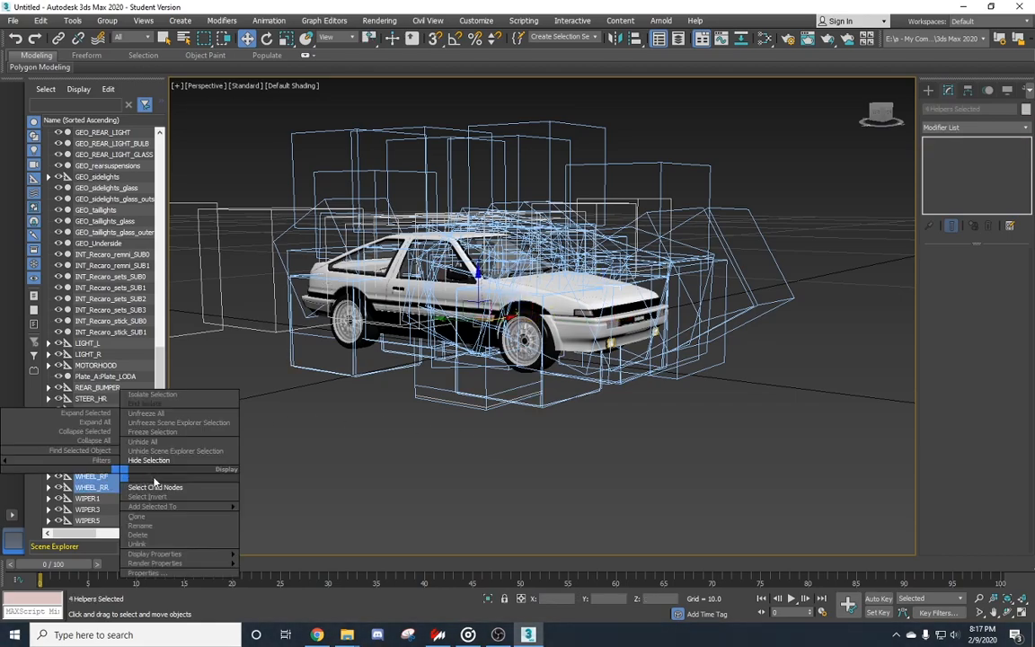
left_click(154, 486)
scroll(477, 388, "down", 10)
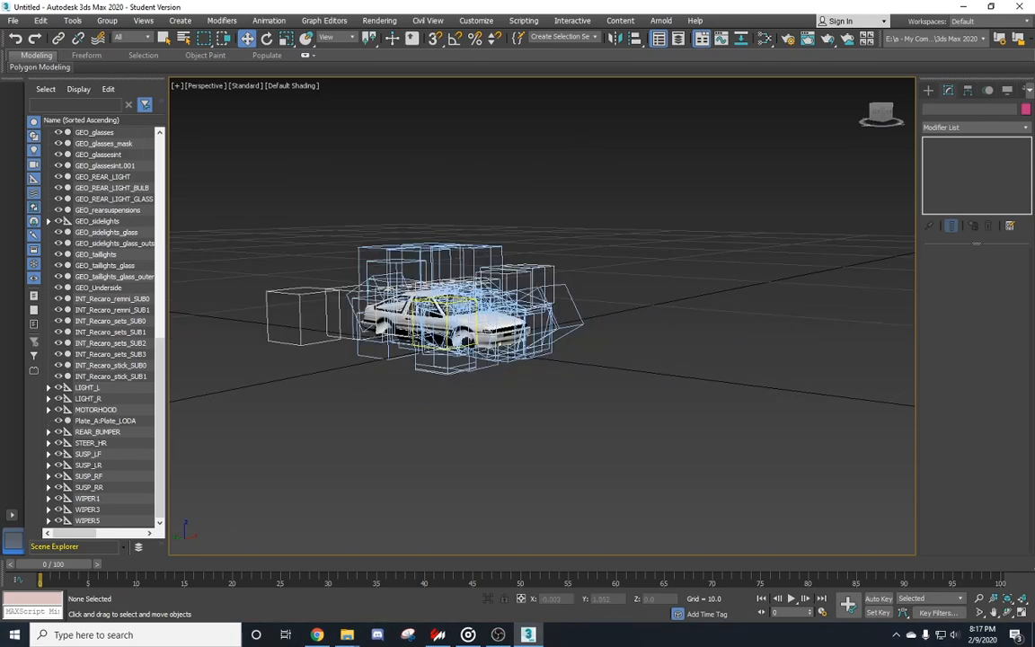
left_click(545, 339)
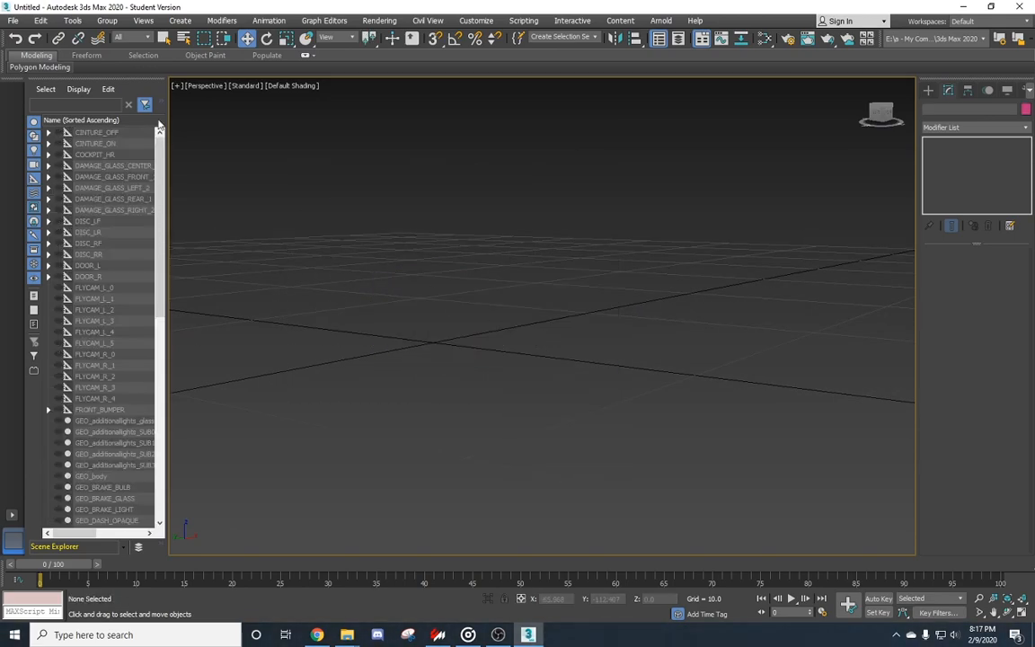
Import the toyota_ae86 FBX from the sam_toyota_ae86 unpacked folder and clear the selection
left_click(14, 20)
mouse_move(50, 191)
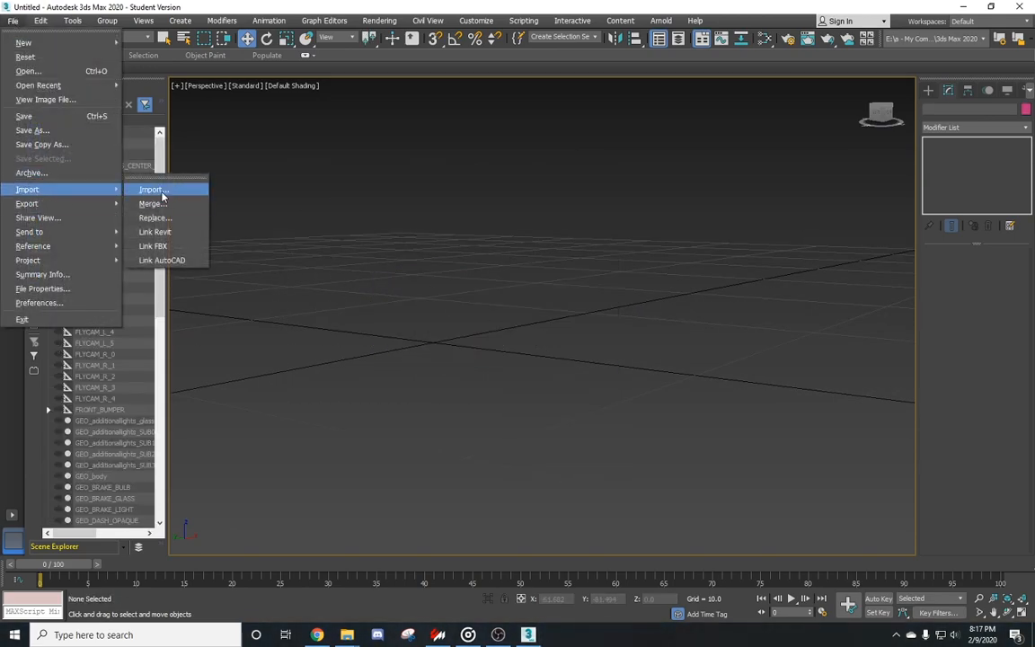
left_click(154, 191)
left_click(249, 45)
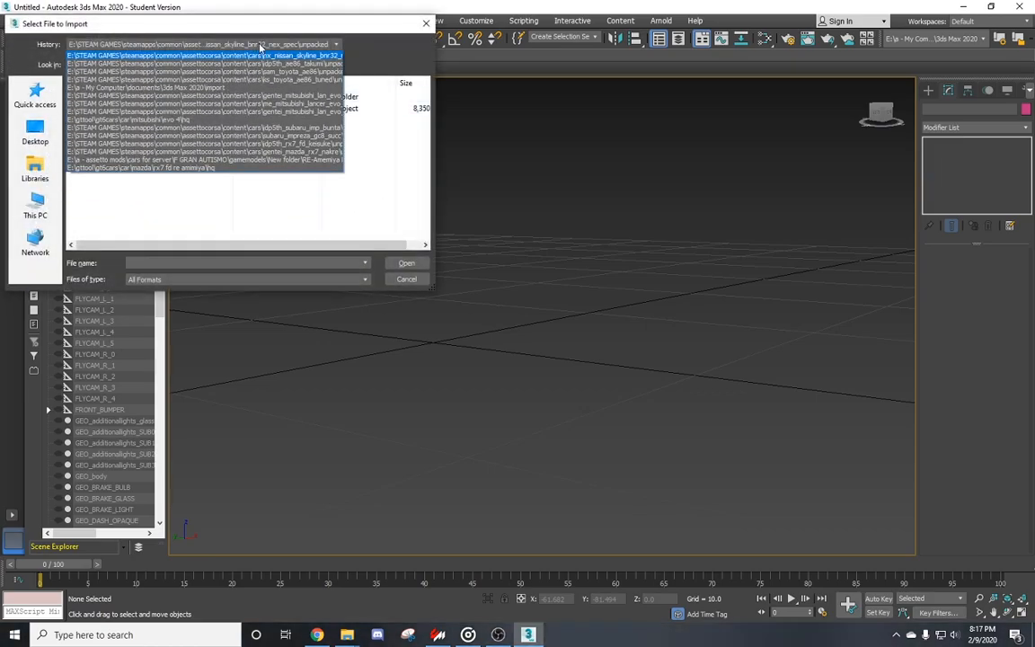
left_click(337, 71)
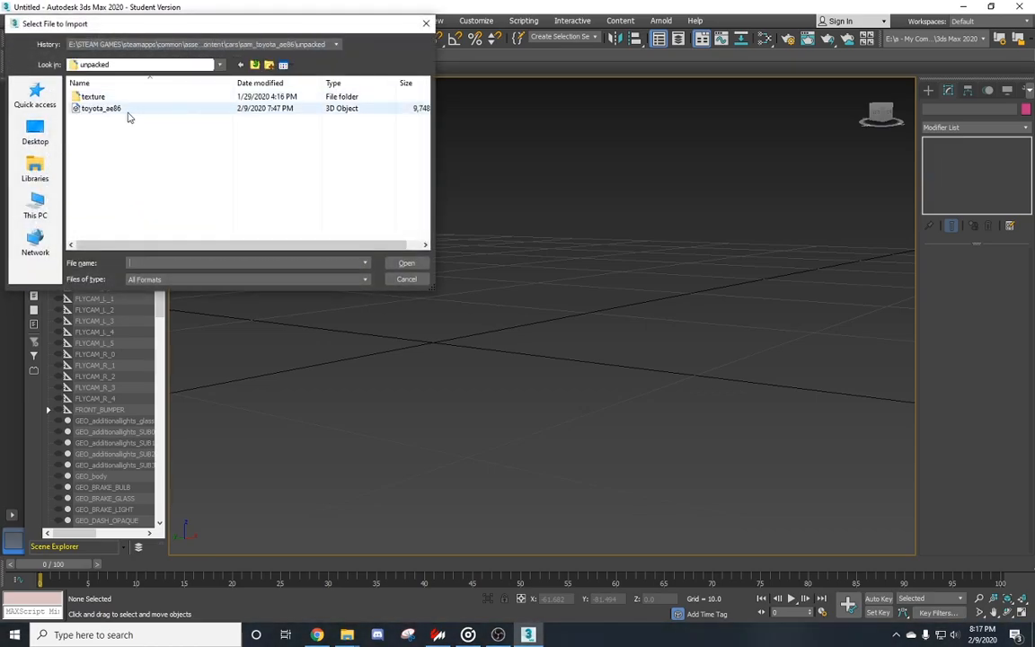
double_click(126, 109)
scroll(404, 404, "down", 5)
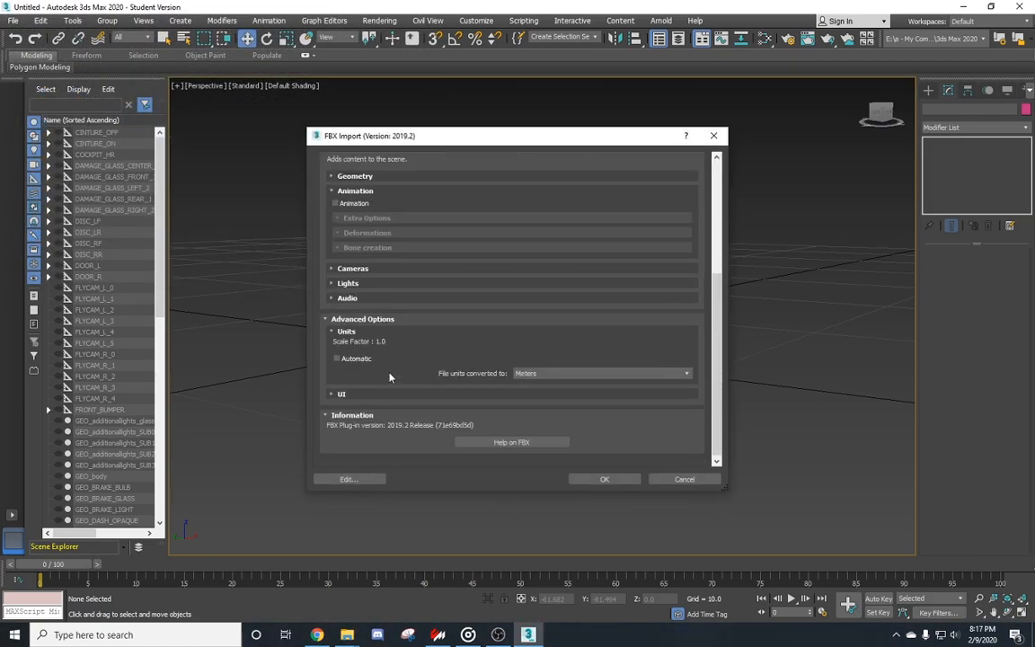
left_click(598, 478)
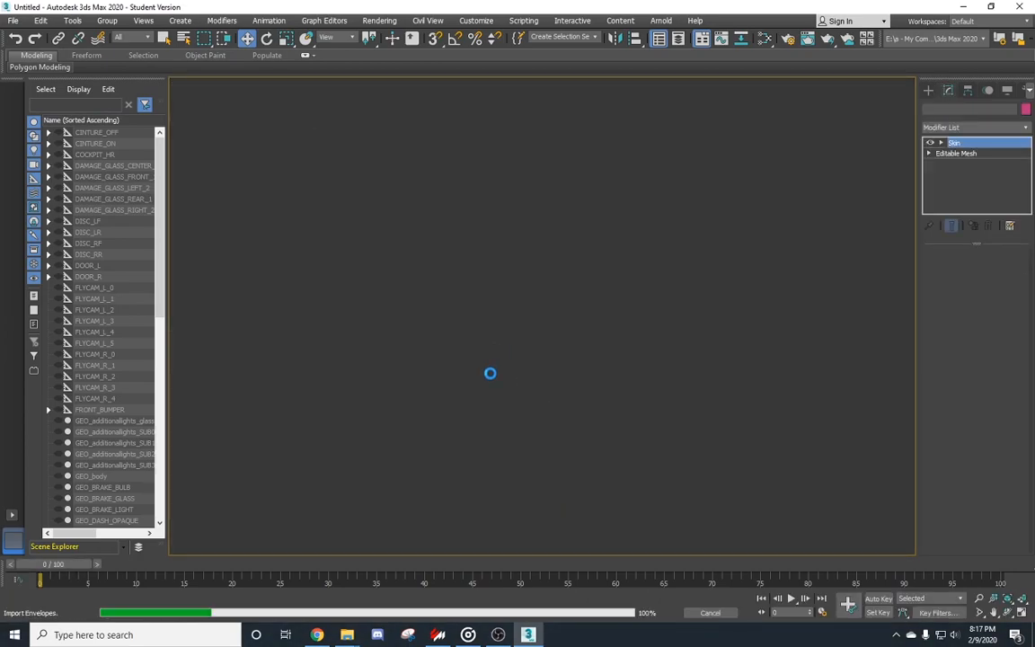
scroll(539, 391, "up", 10)
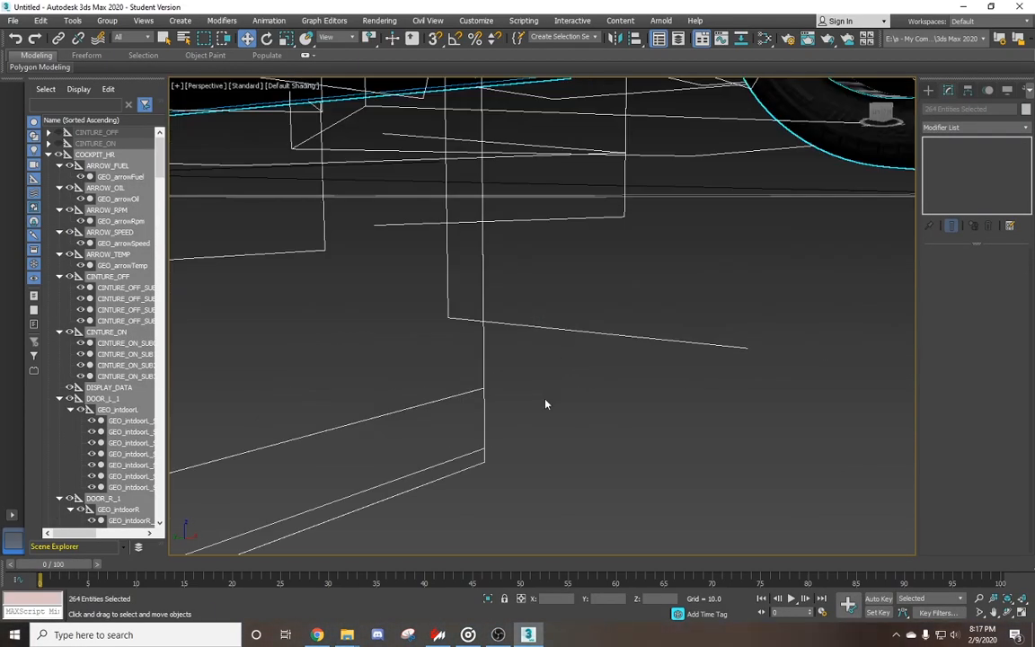
scroll(545, 394, "down", 10)
left_click(546, 399)
Select the newly imported AE86's four WHEEL nodes with their child nodes and hide them
left_click(538, 364)
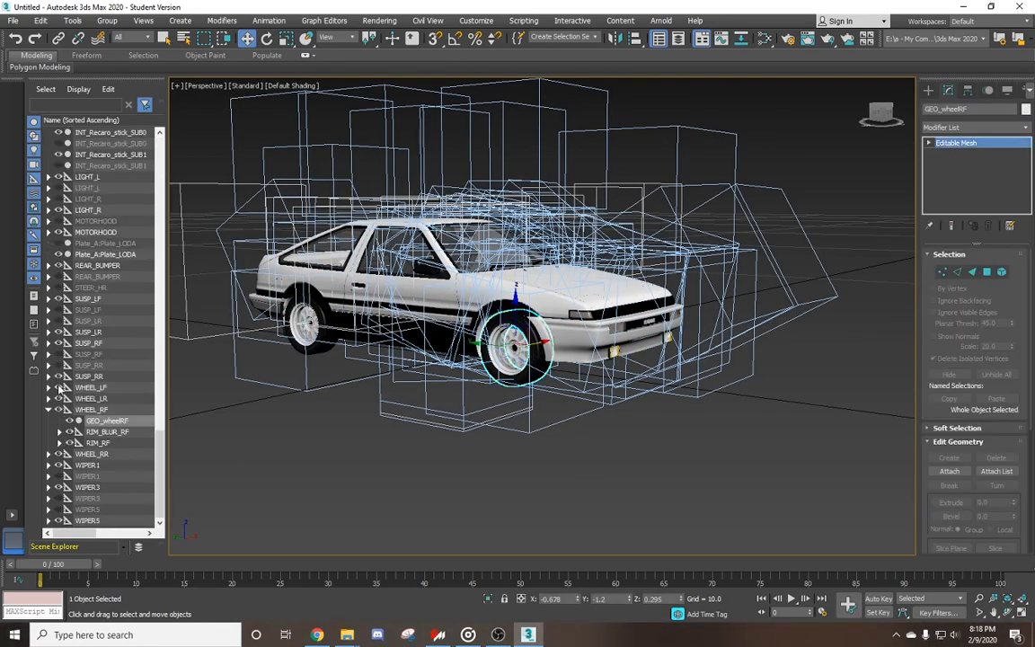
left_click(94, 398, "shift")
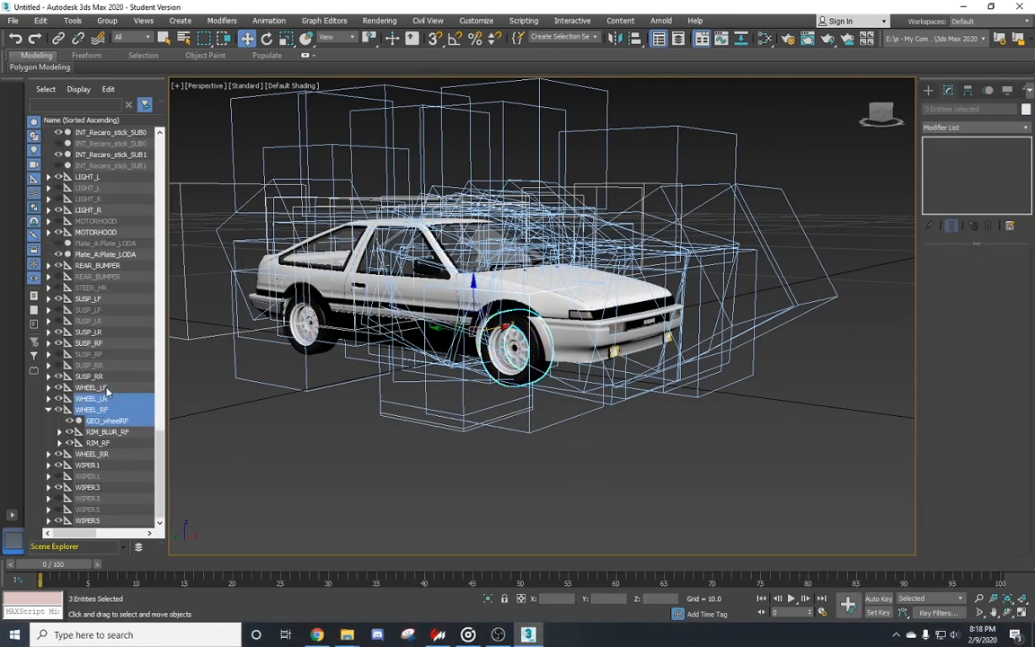
left_click(101, 457, "ctrl")
right_click(100, 456)
left_click(270, 407)
right_click(509, 360)
left_click(575, 305)
scroll(229, 215, "down", 8)
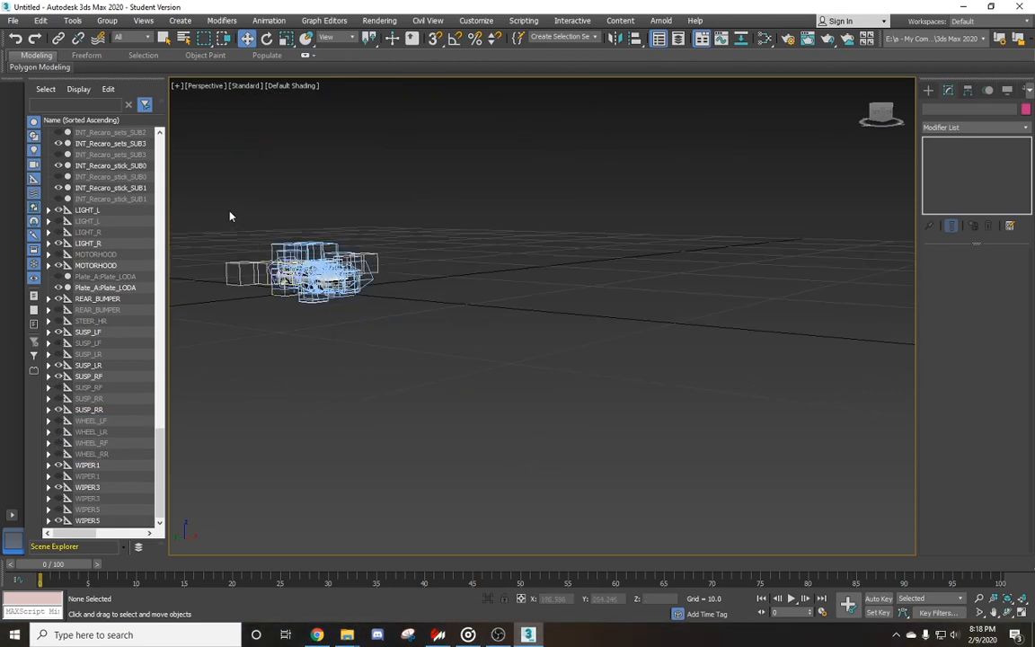
Delete all remaining visible parts of the newly imported AE86 and unhide the customized body and stock wheels
key("ctrl+a")
right_click(506, 409)
left_click(530, 395)
right_click(324, 310)
left_click(343, 268)
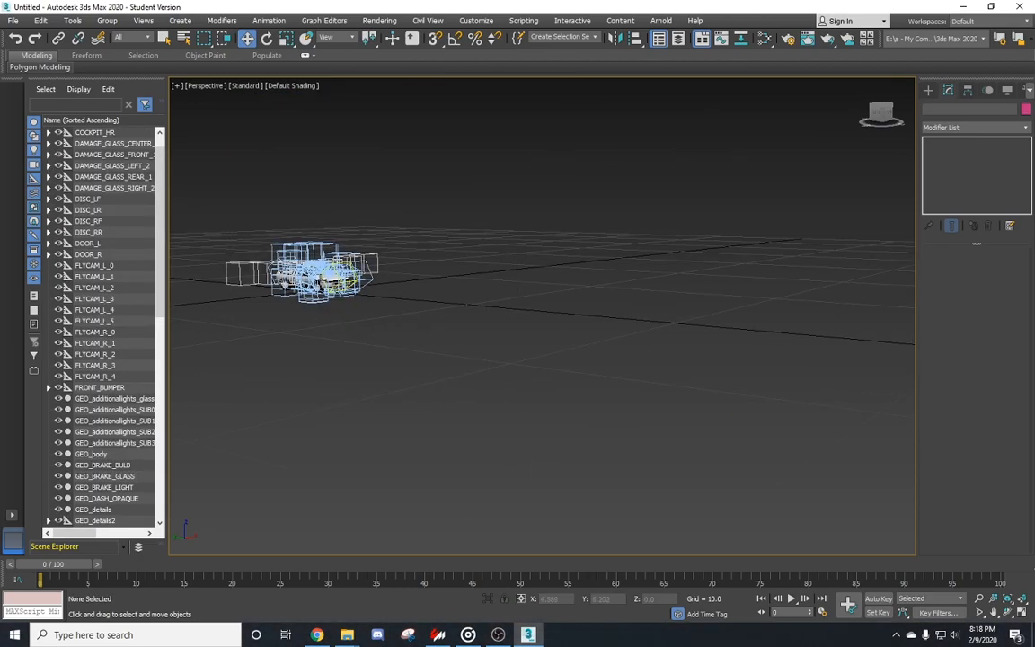
scroll(341, 269, "up", 10)
scroll(508, 353, "down", 3)
middle_click_drag(507, 353, 507, 299)
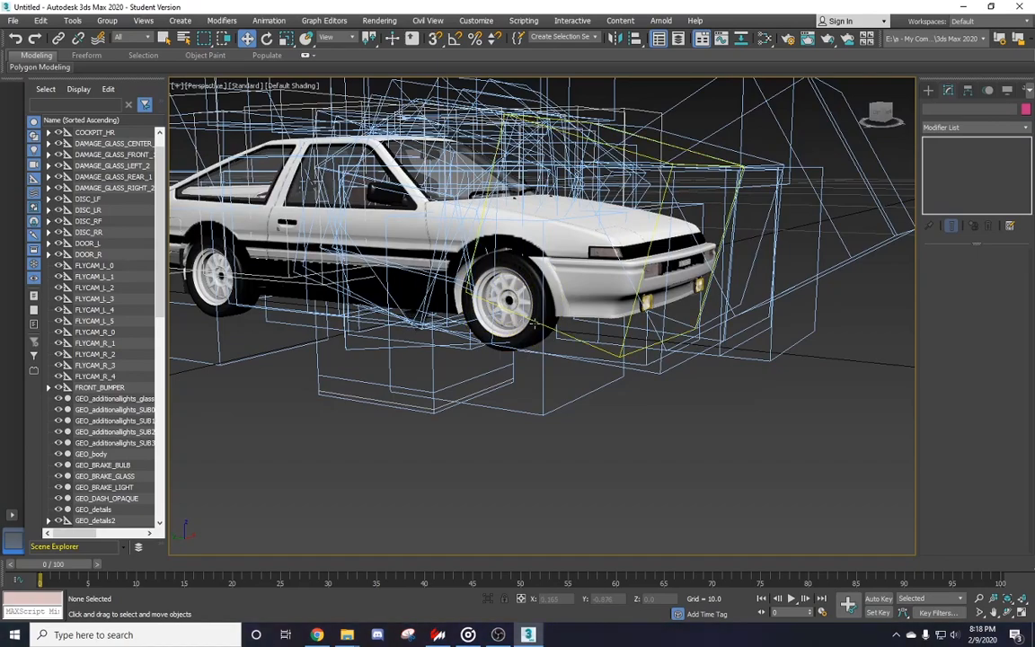
Select the whole AE86, including its stock wheels, and hide it
scroll(532, 322, "down", 6)
left_click_drag(641, 375, 620, 363)
right_click(619, 363)
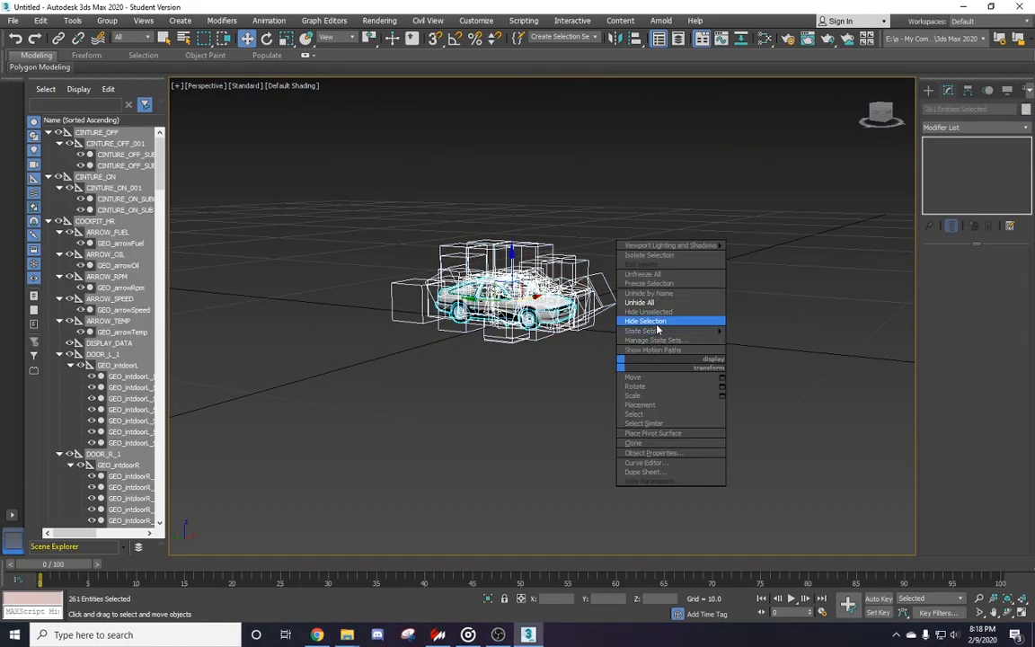
left_click(654, 322)
Import the Nissan Skyline R32 FBX model from the nissan_skyline_bnr32_nex_spec unpacked folder
left_click(13, 20)
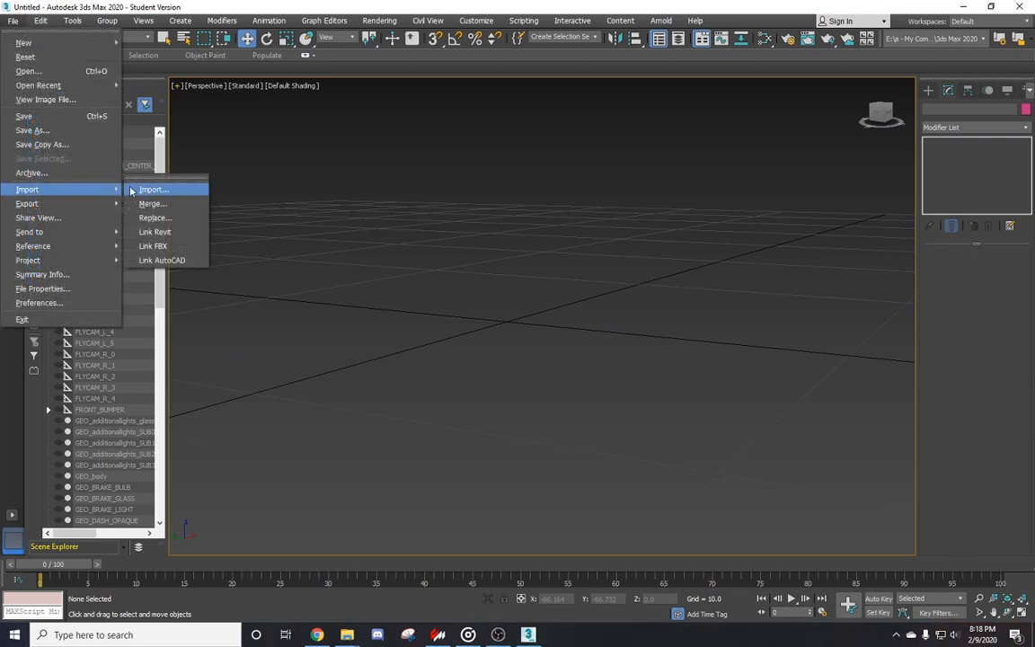
left_click(153, 189)
left_click(191, 44)
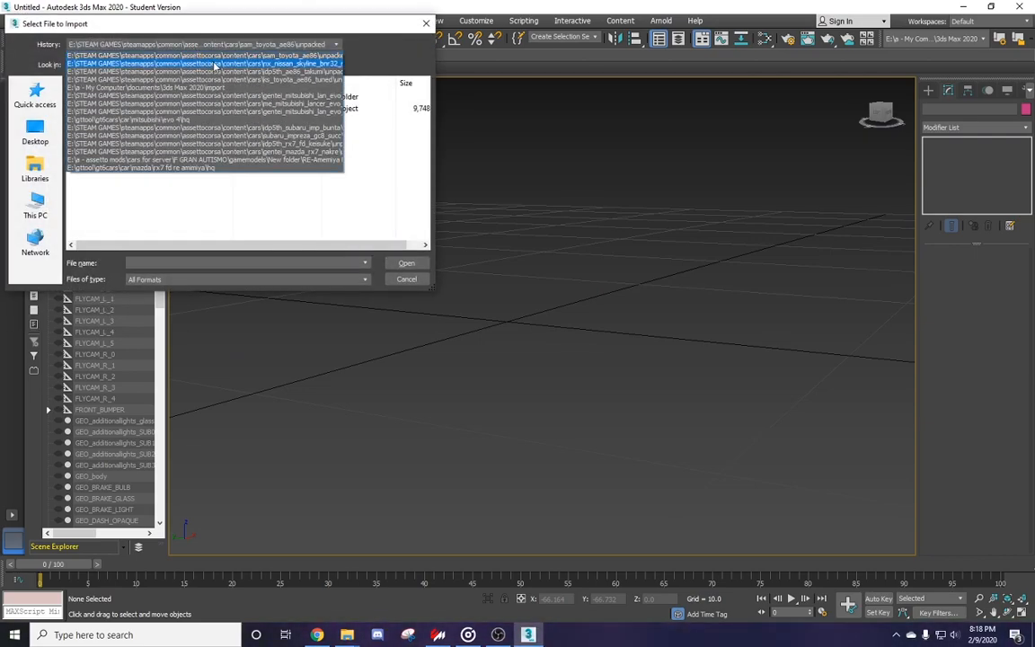
left_click(216, 65)
double_click(118, 110)
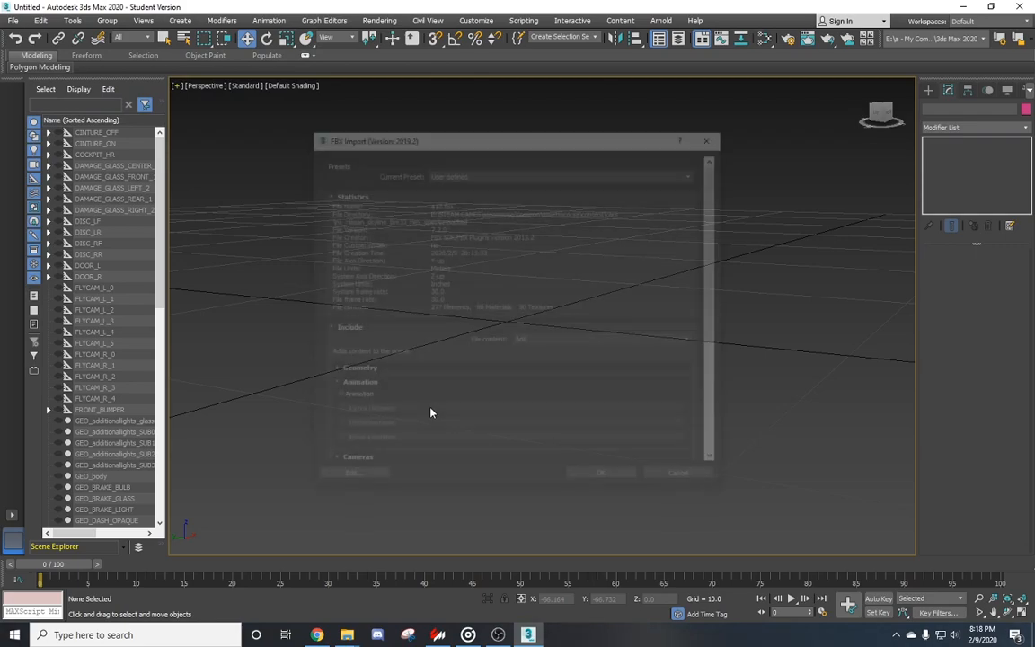
scroll(459, 432, "down", 8)
left_click(602, 480)
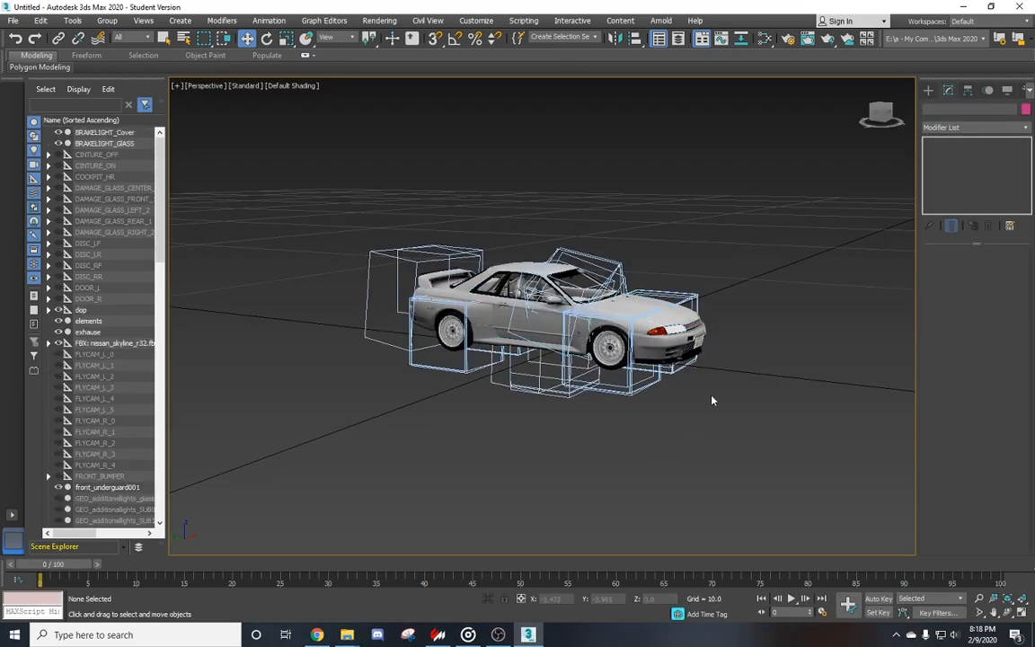
Select the RIM_BLUR_RF and RIM_RF nodes of the Skyline's right front wheel in the scene hierarchy
scroll(701, 395, "up", 6)
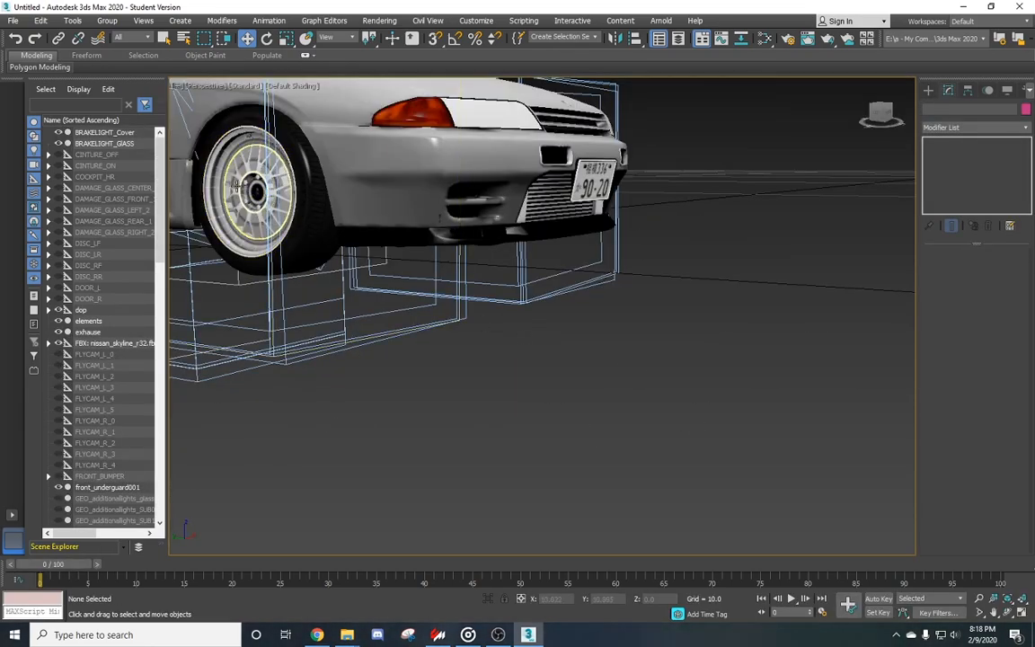
left_click(295, 254)
middle_click_drag(296, 254, 492, 345, "alt")
scroll(115, 265, "up", 5)
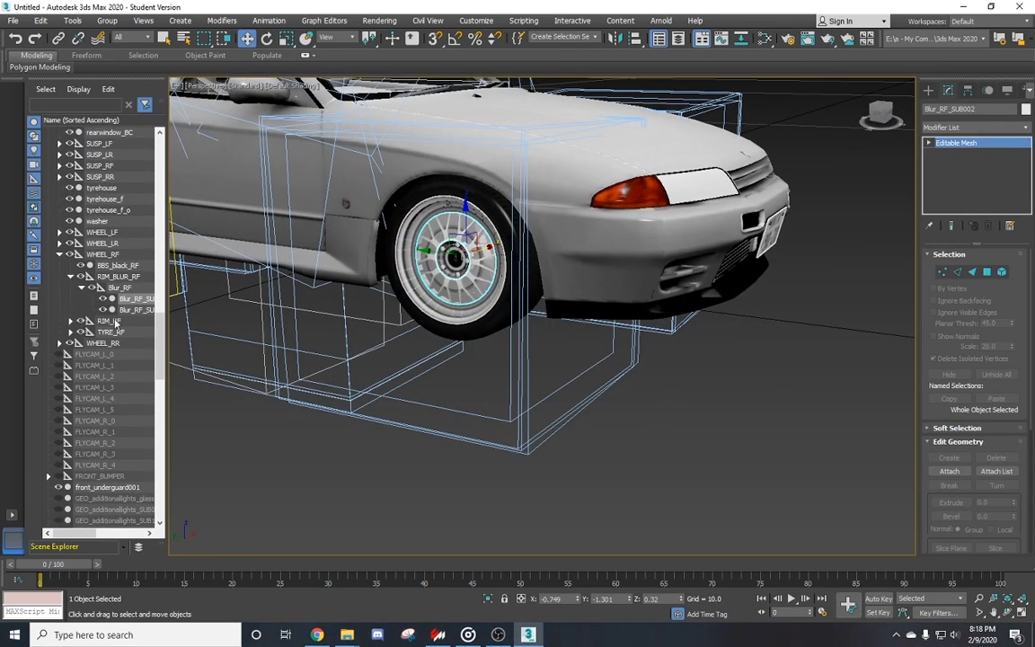
left_click(126, 277)
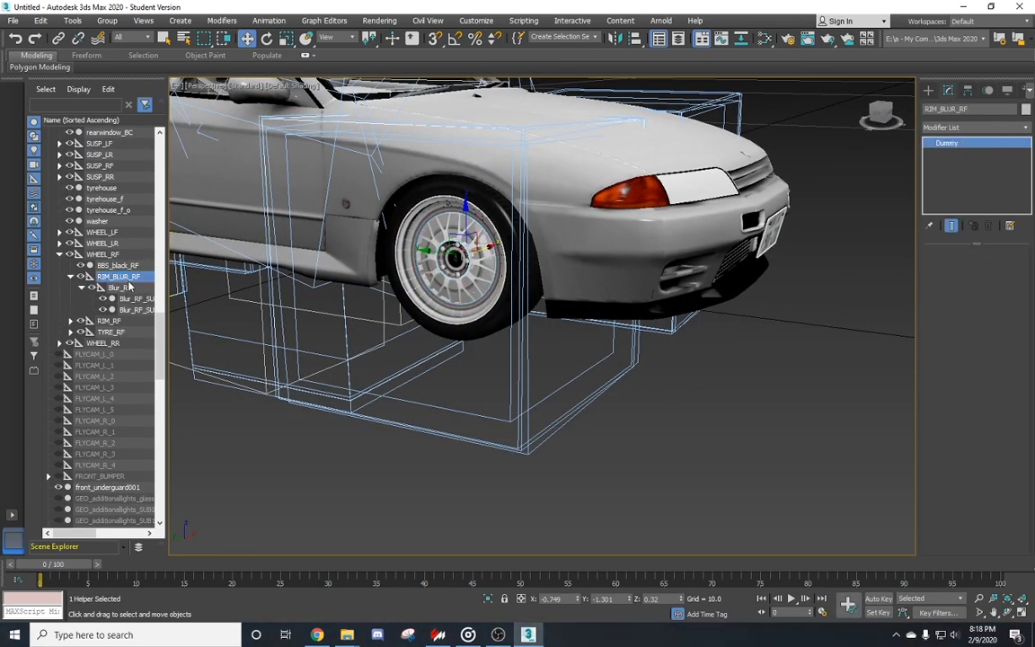
left_click(121, 322, "ctrl")
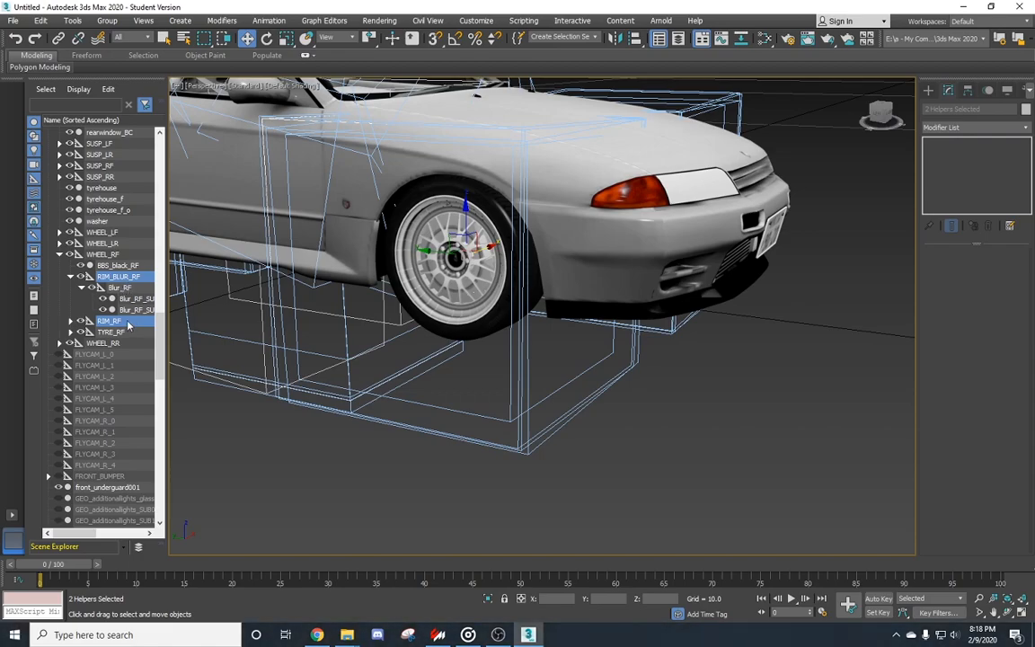
Expand RIM_RF to its BBS_LM_RF meshes and delete the Skyline's RIM_BLUR_RF node with its child nodes
left_click(440, 245)
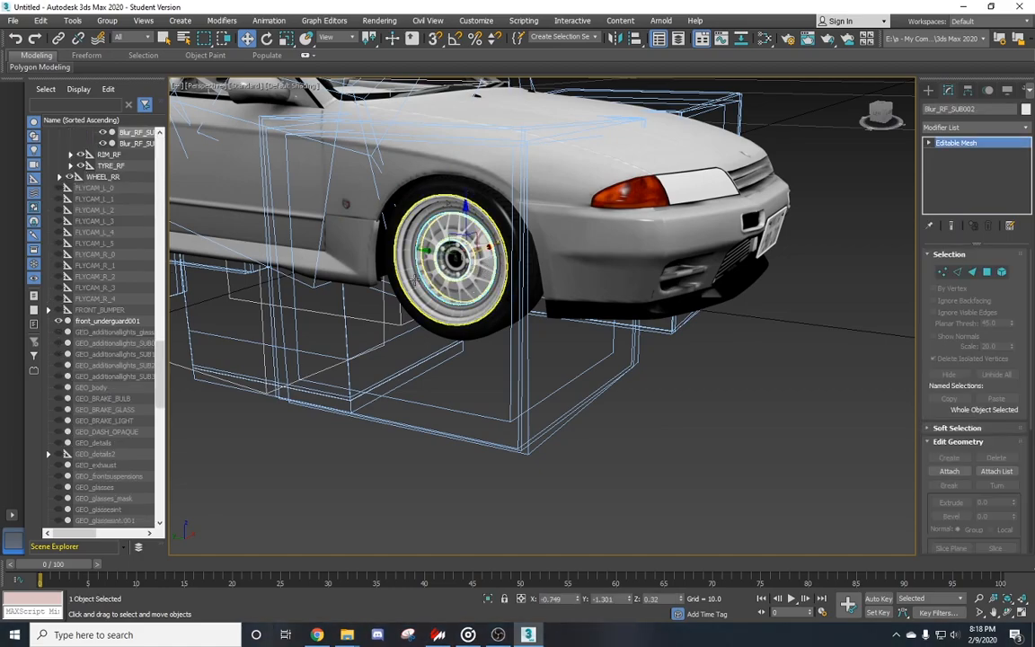
scroll(113, 307, "up", 1)
left_click(106, 287)
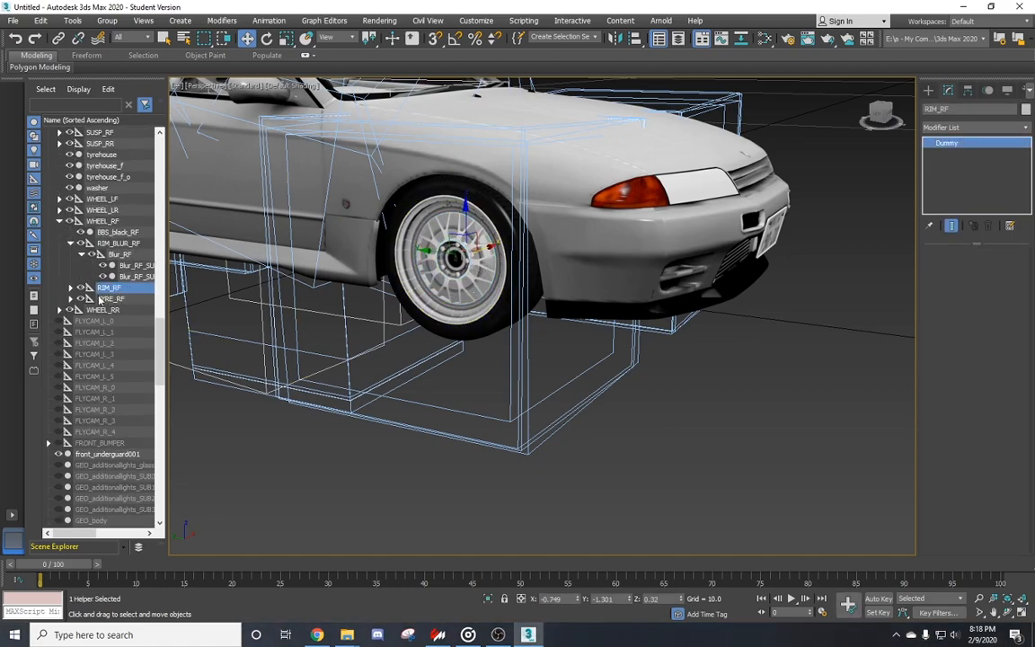
left_click(70, 289)
left_click(83, 299)
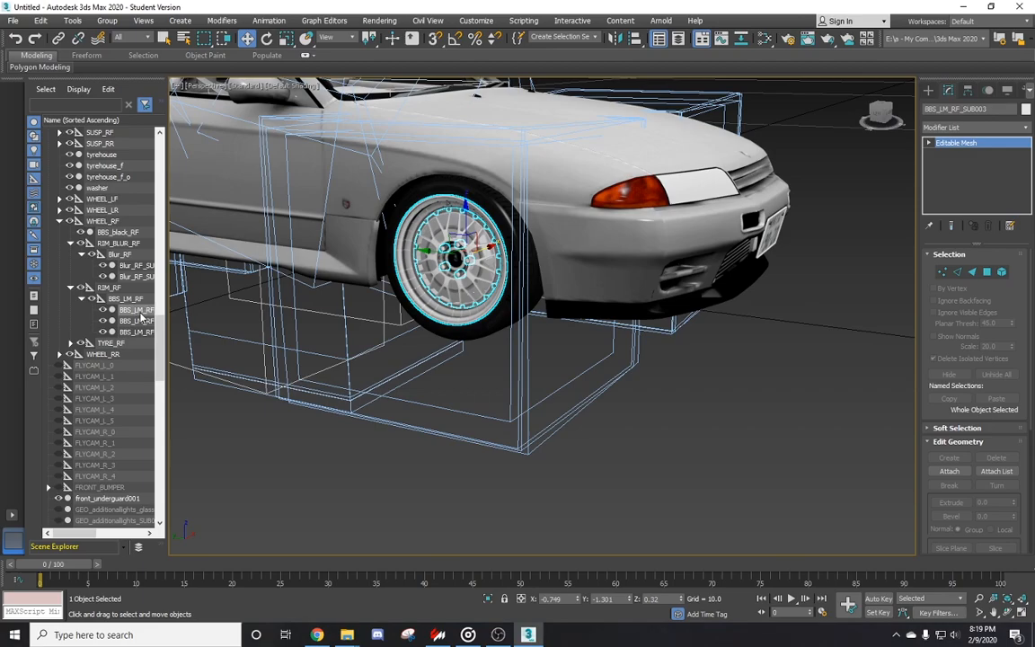
double_click(119, 244)
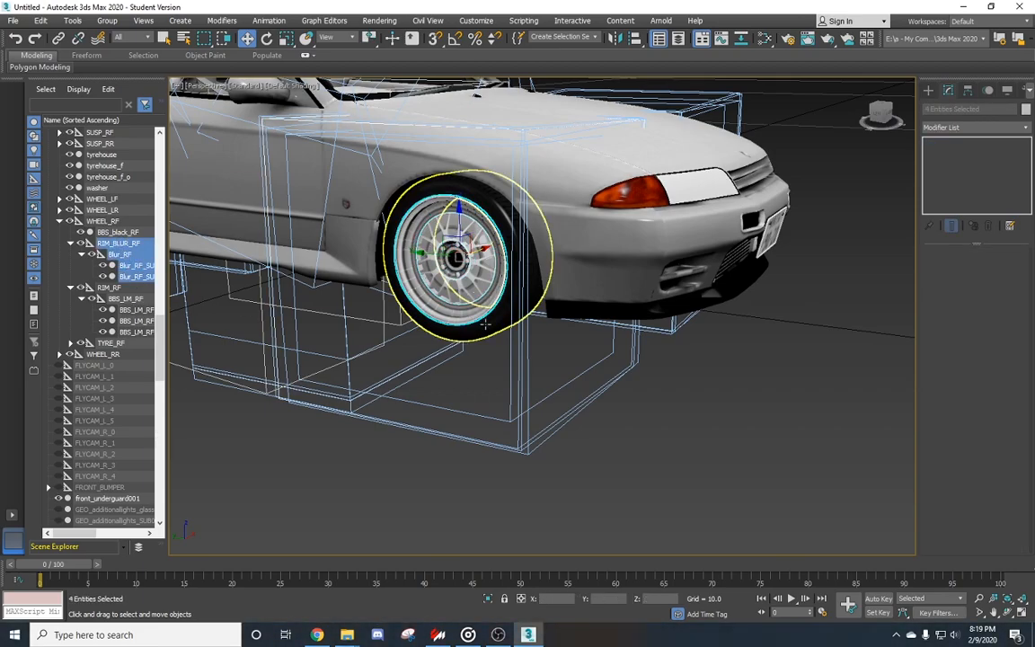
key("Delete")
Select the three BBS_LM_RF rim meshes of the Skyline's right front wheel and hide them
scroll(487, 321, "up", 3)
middle_click_drag(487, 321, 521, 334, "alt")
left_click(467, 359)
left_click(503, 297, "ctrl")
left_click(542, 341, "ctrl")
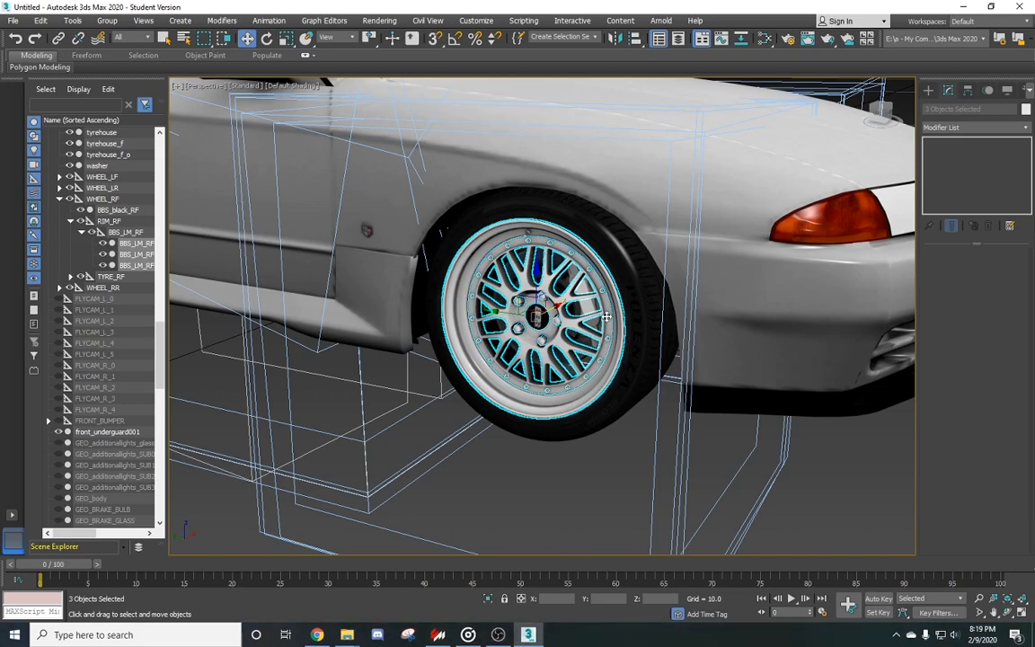
right_click(707, 290)
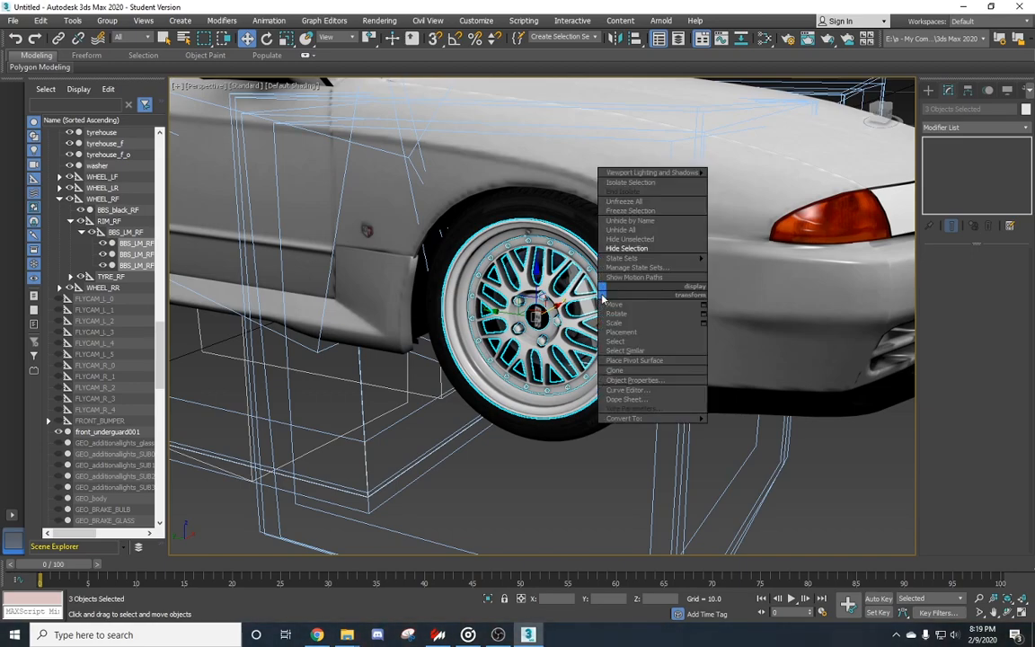
left_click(634, 250)
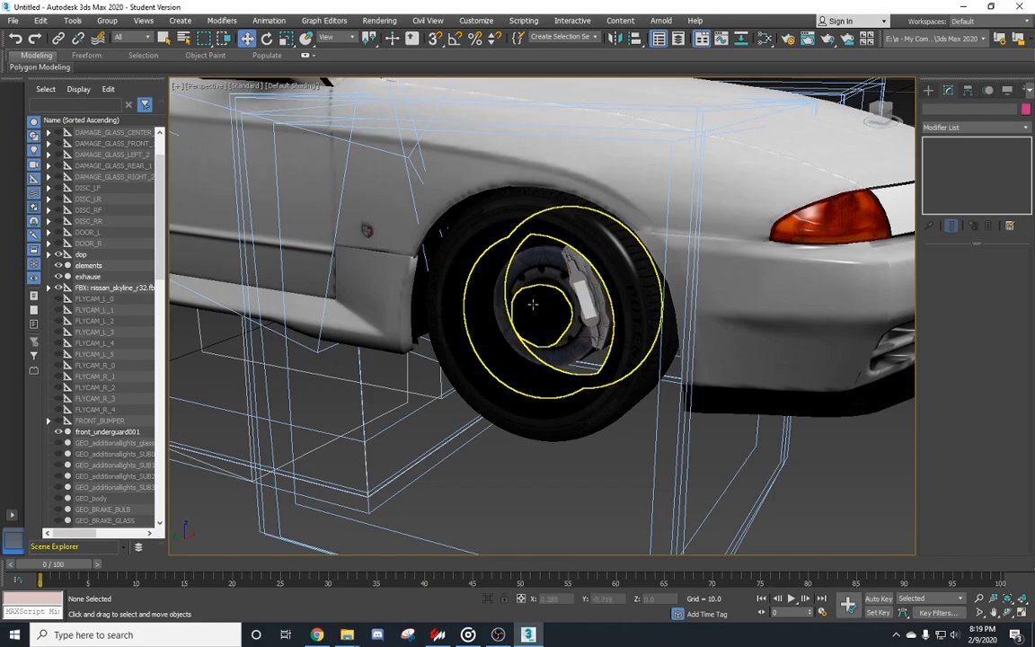
Hide the BBS_black_RF rim barrel inside the Skyline's right front tyre
left_click(565, 381)
middle_click_drag(565, 381, 250, 319, "alt")
scroll(109, 287, "up", 3)
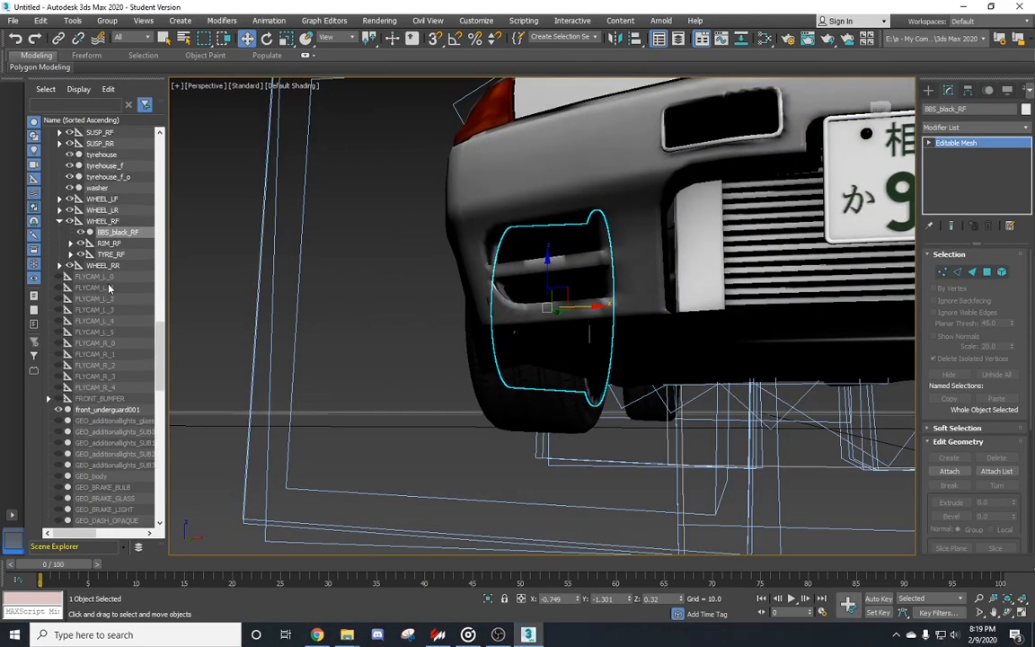
right_click(609, 390)
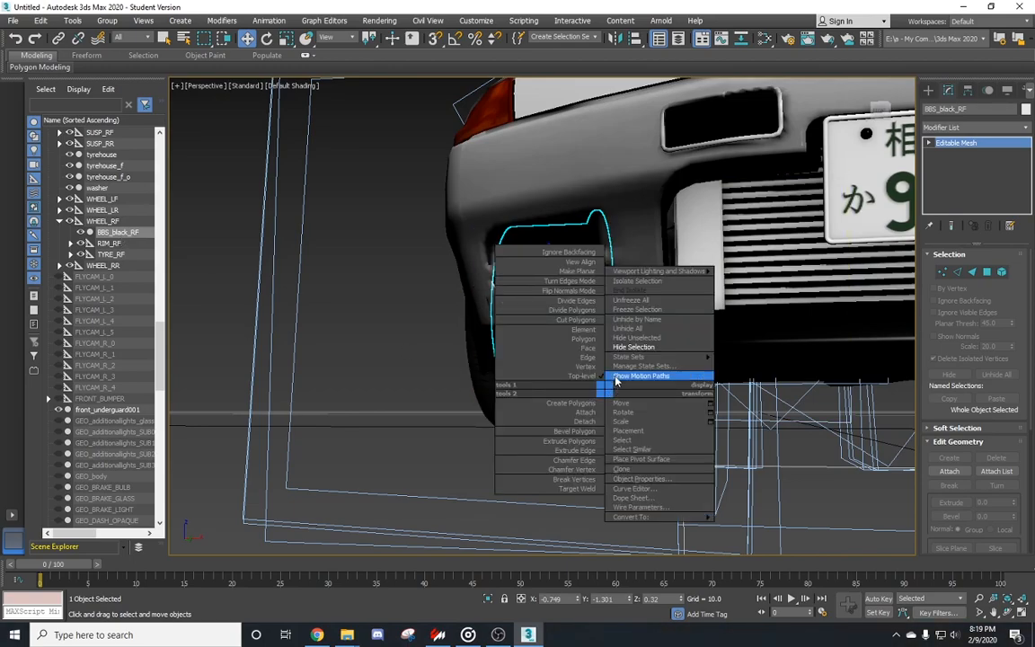
left_click(627, 349)
Delete all remaining visible Skyline parts and unhide the AE86 together with the kept BBS rim parts
scroll(543, 377, "down", 10)
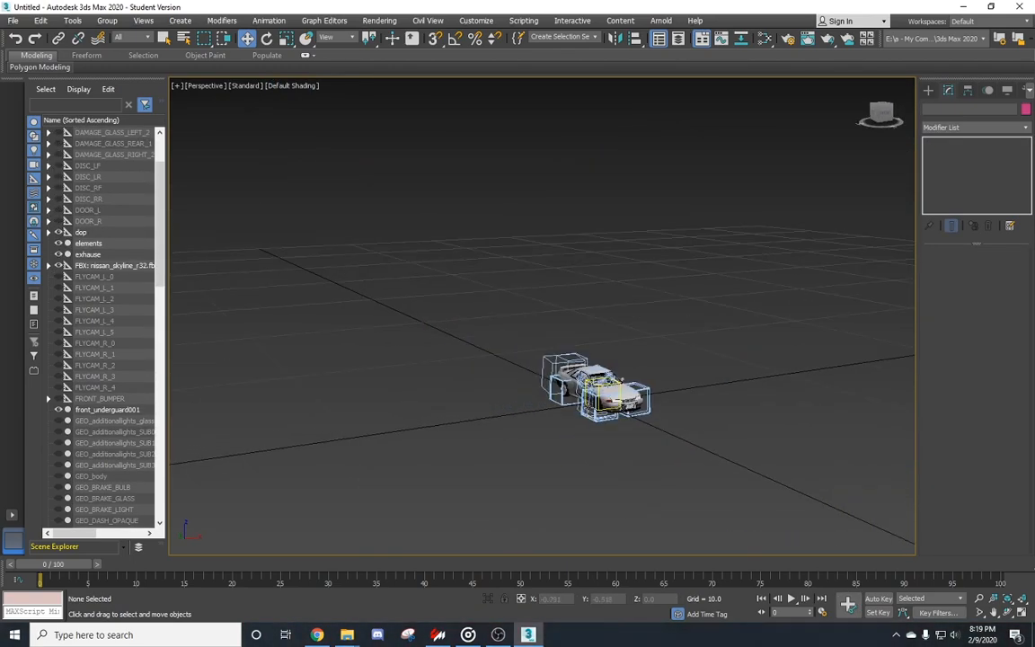
left_click_drag(710, 474, 714, 477)
key("Delete")
right_click(578, 387)
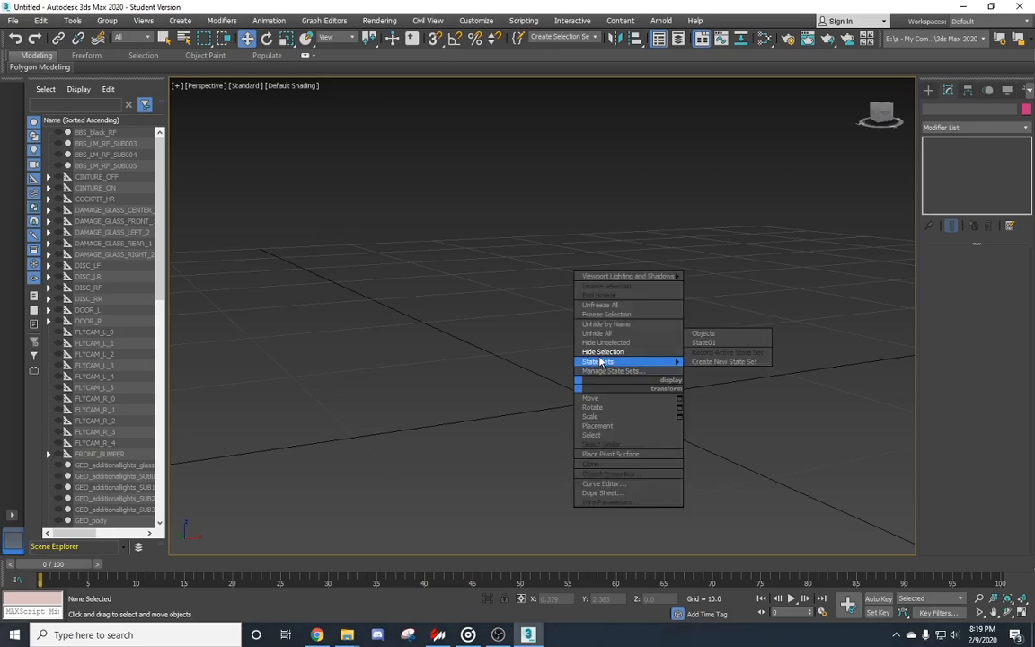
left_click(606, 334)
scroll(606, 337, "up", 8)
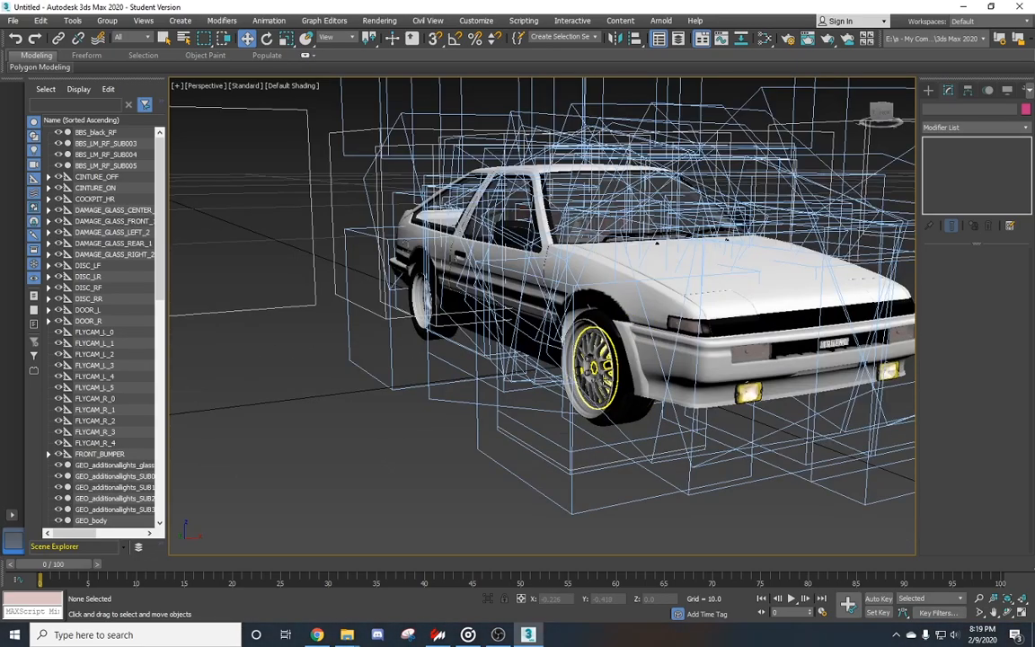
Select BBS_black_RF and the three BBS_LM_RF meshes and move them along X out beside the AE86
left_click(594, 368)
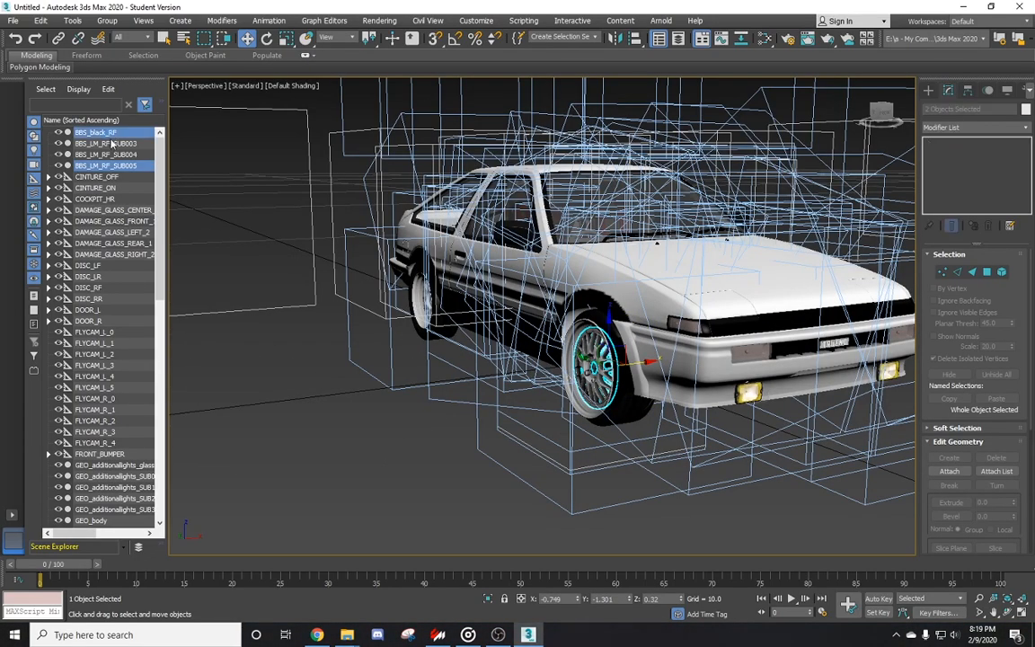
left_click(125, 165, "shift")
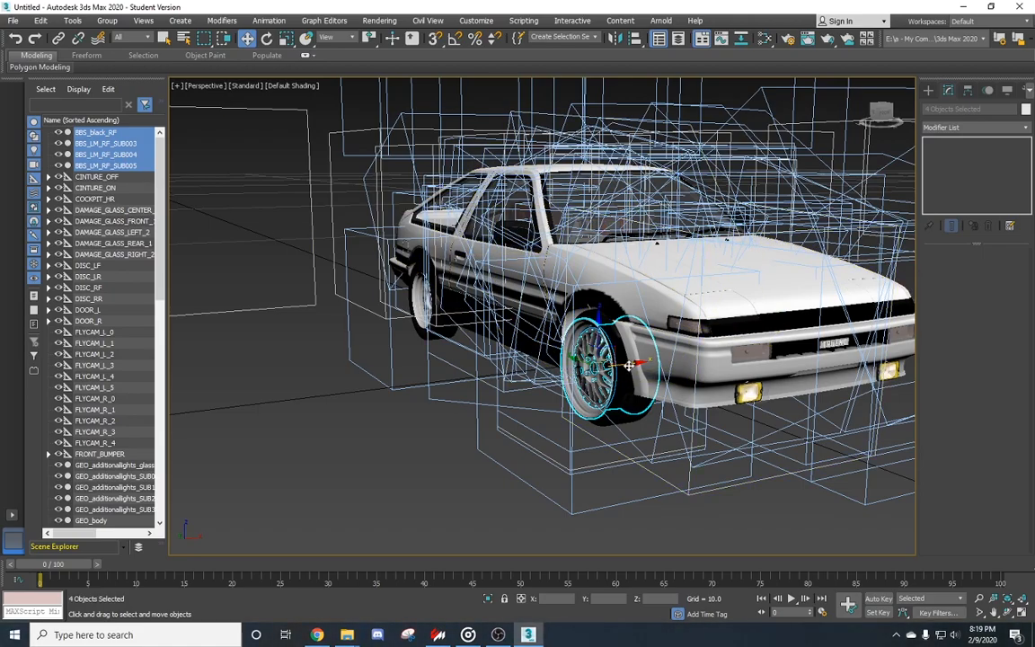
left_click_drag(638, 364, 282, 411)
middle_click_drag(705, 548, 644, 508)
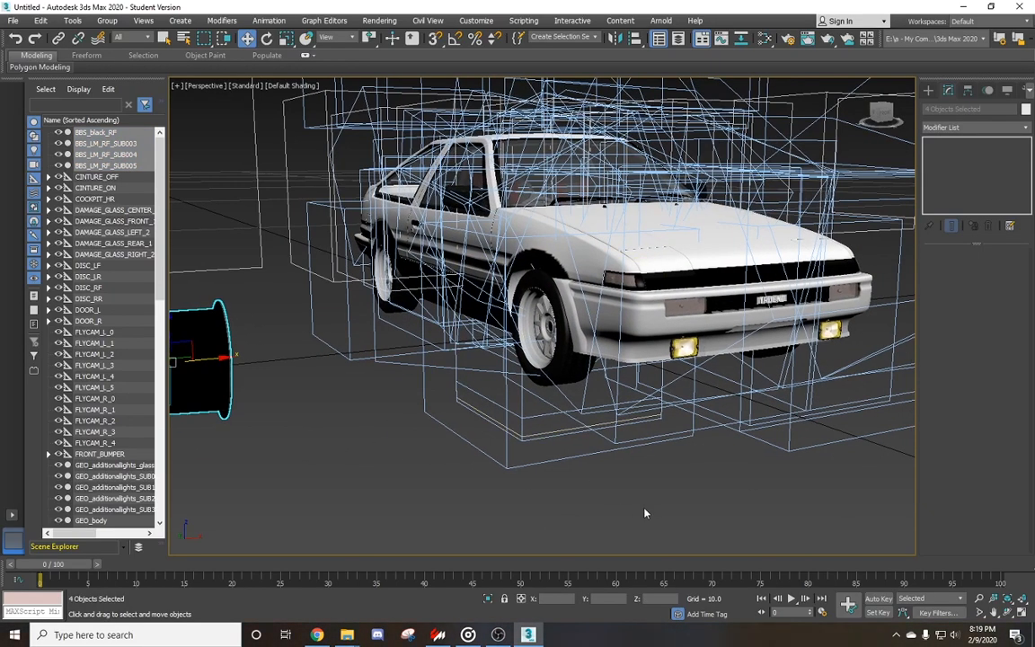
left_click(643, 508)
Delete the AE86's stock RIM_BLUR_RF and RIM_RF nodes with their child nodes from WHEEL_RF
left_click(543, 340)
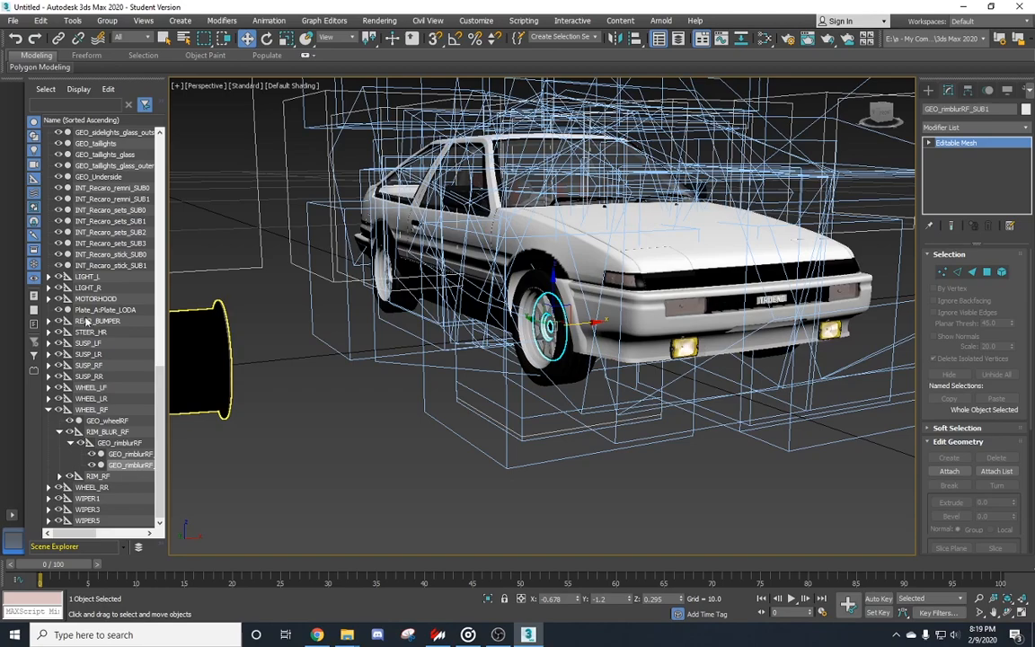
left_click(108, 432)
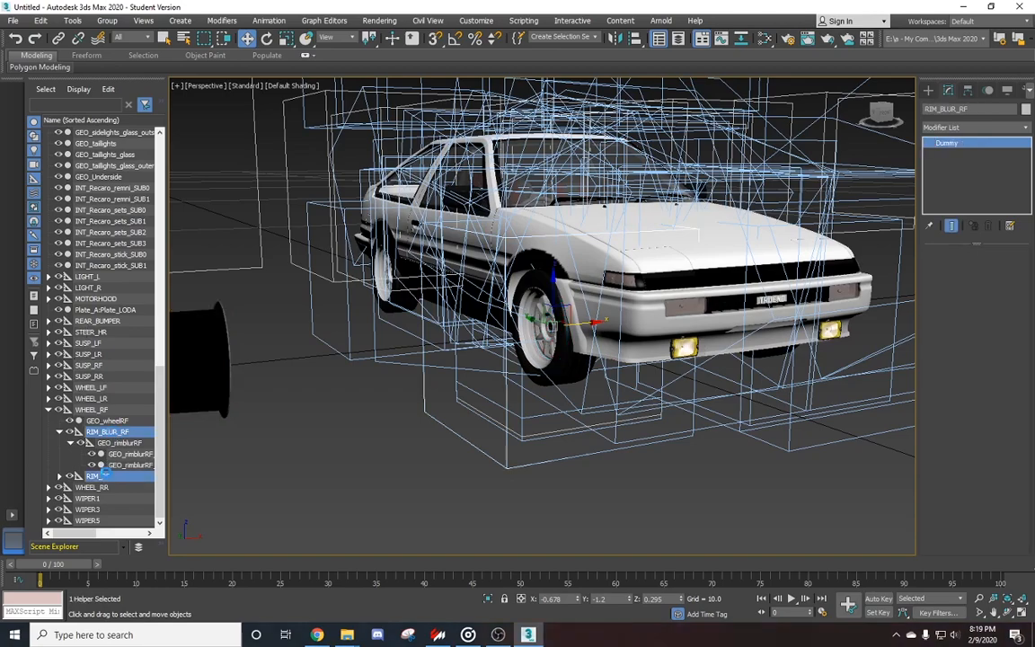
right_click(120, 430)
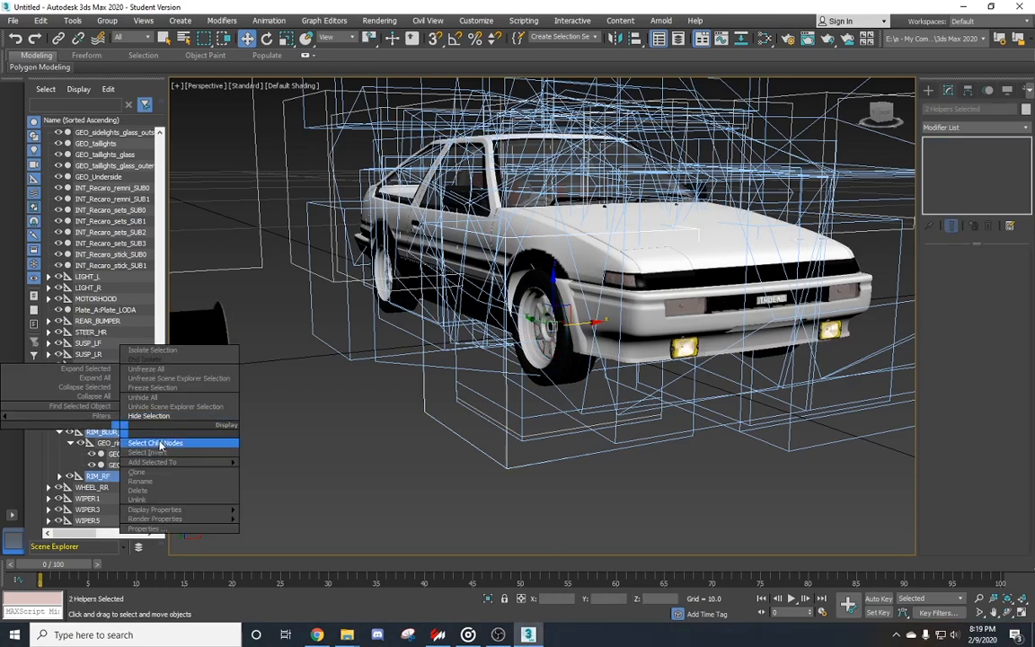
left_click(160, 443)
left_click(242, 393)
Move the four BBS rim parts back along X to the AE86's right front tyre
middle_click_drag(242, 393, 408, 401)
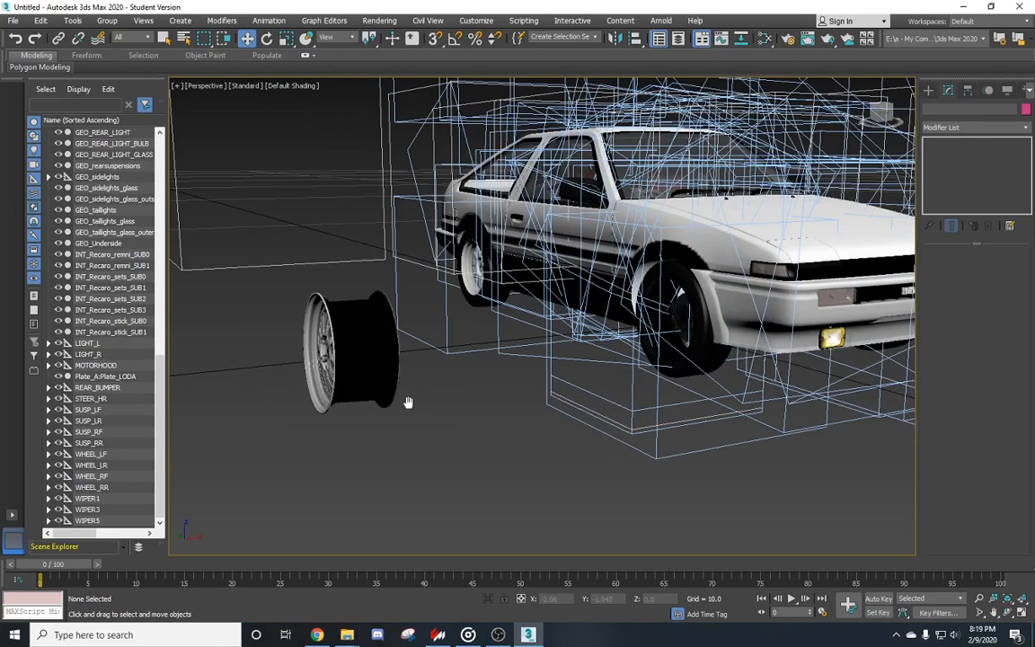
left_click(345, 379)
left_click_drag(383, 346, 686, 312)
scroll(784, 360, "up", 3)
middle_click_drag(784, 361, 727, 418)
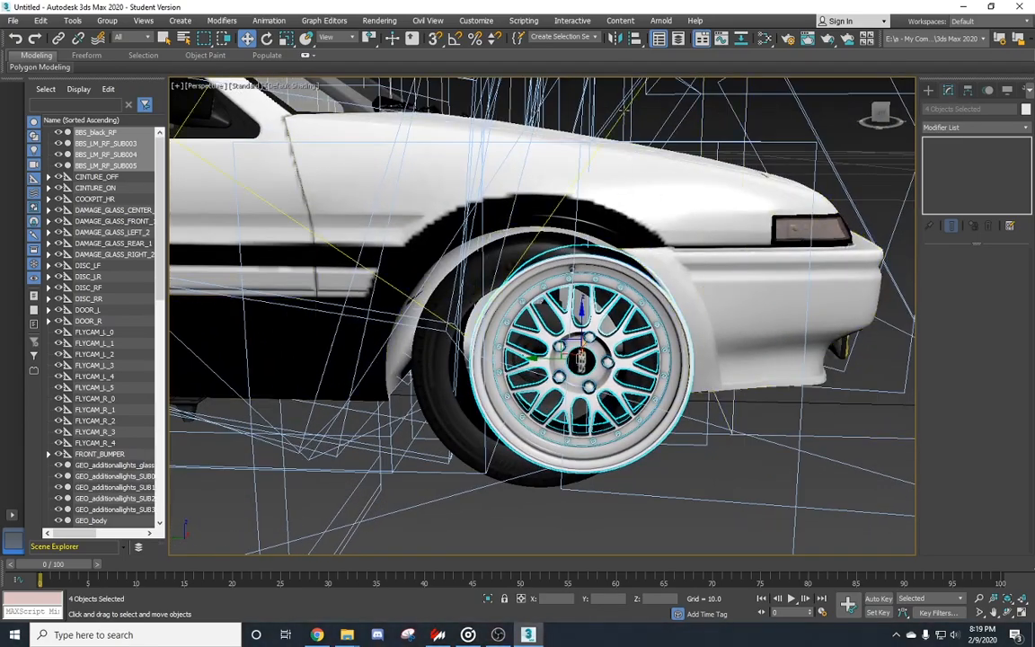
Align the BBS rim to GEO_wheelRF in X, Y and Z, pivot point to pivot point, and fine-tune its X position
left_click(635, 40)
left_click(523, 258)
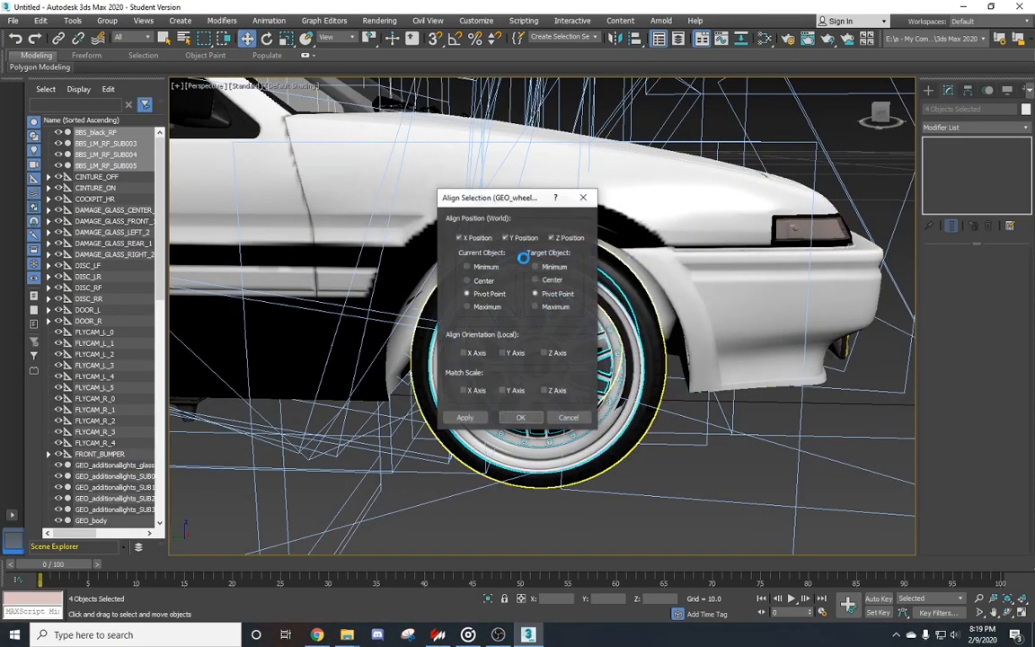
left_click(521, 418)
middle_click_drag(577, 441, 530, 315, "alt")
left_click_drag(536, 315, 545, 315)
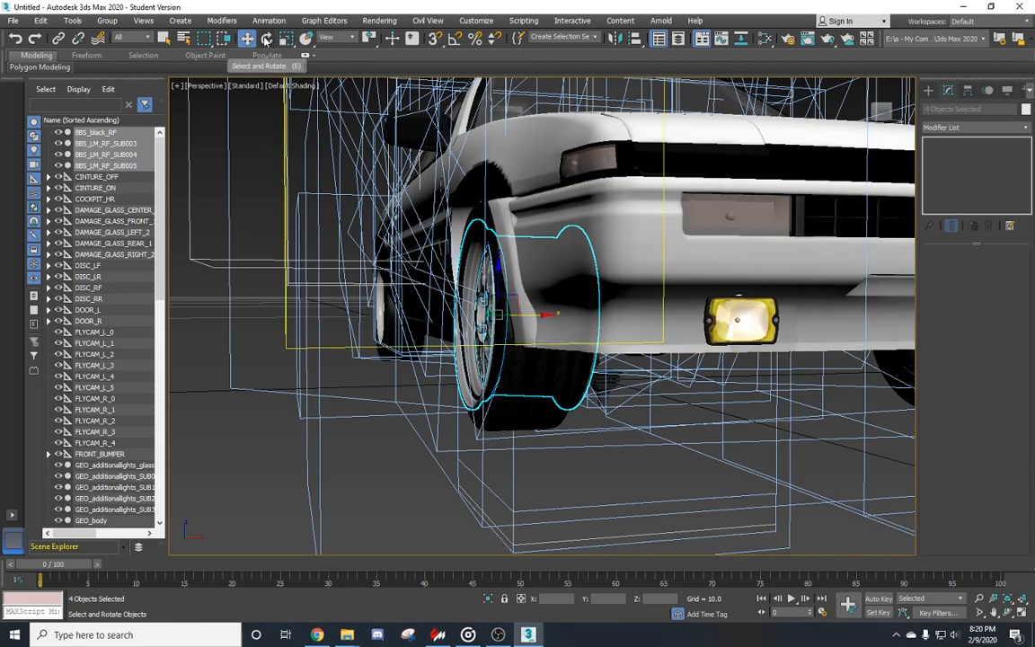
Scale the BBS rim down so it fits inside the right front tyre
left_click(291, 41)
middle_click_drag(382, 301, 485, 323, "alt")
left_click_drag(486, 308, 487, 327)
middle_click_drag(487, 327, 519, 343, "alt")
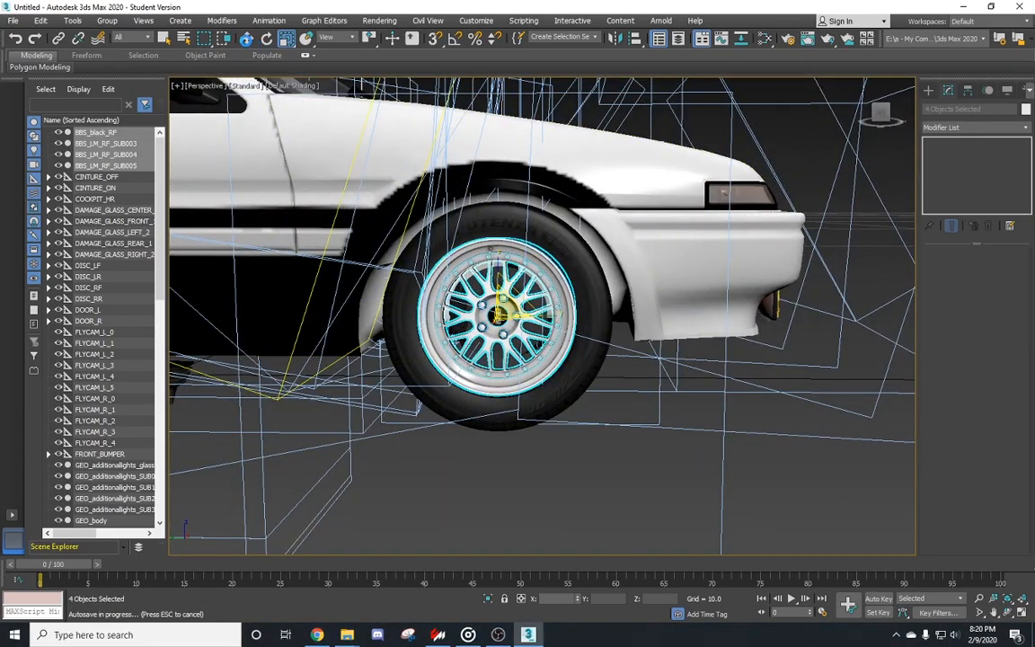
Rotate the BBS rim by about -2° around Y and fine-tune its tilt to match the right front tyre
left_click(267, 39)
middle_click_drag(423, 305, 477, 293, "alt")
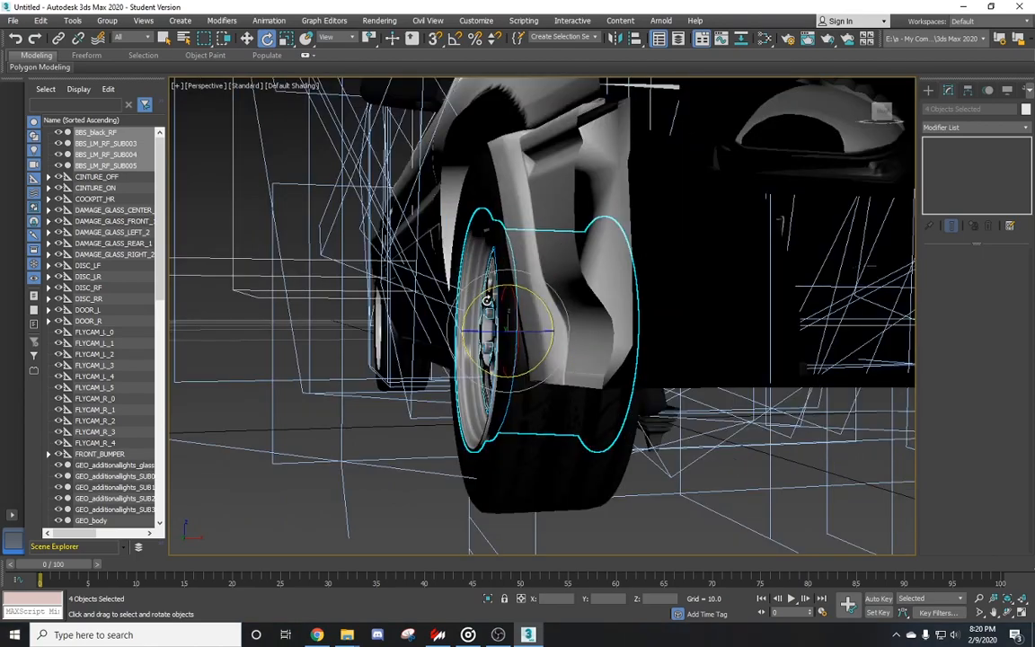
left_click_drag(483, 291, 484, 294)
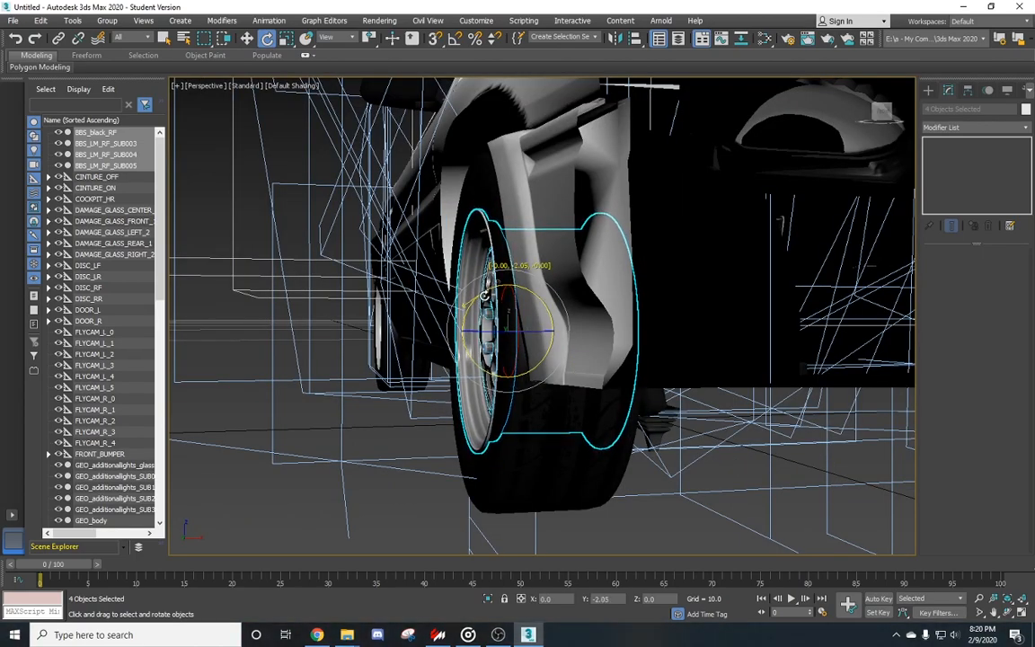
middle_click_drag(415, 213, 729, 239, "alt")
left_click_drag(466, 329, 469, 331)
middle_click_drag(553, 354, 422, 345, "alt")
Scale the BBS rim to 110 percent in Y and Z to fill the tyre opening
left_click(286, 38)
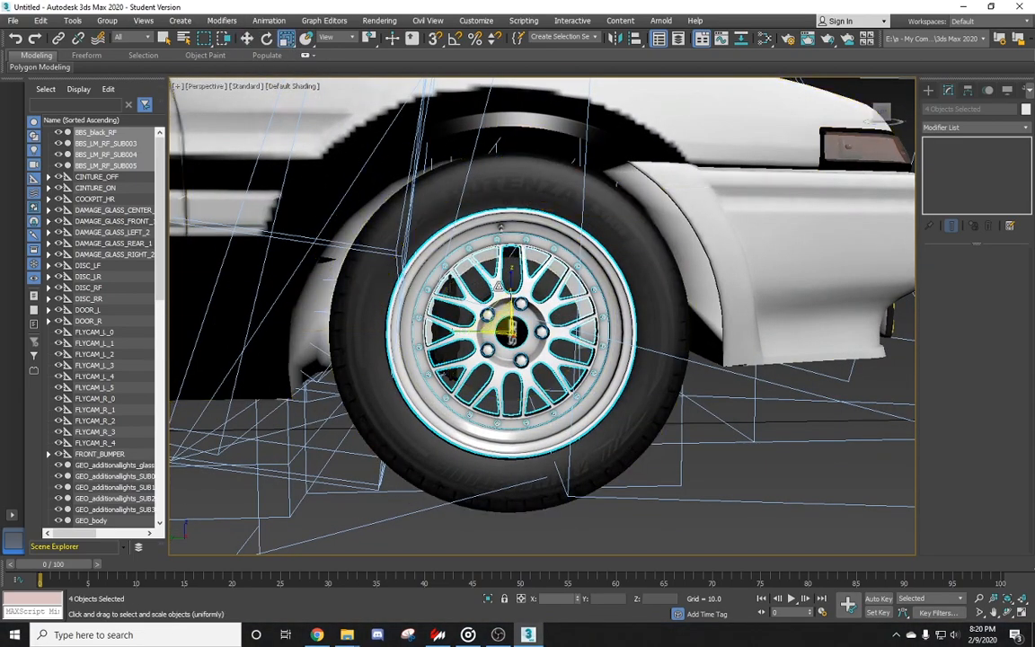
middle_click_drag(492, 311, 616, 379, "alt")
middle_click_drag(528, 395, 557, 335, "alt")
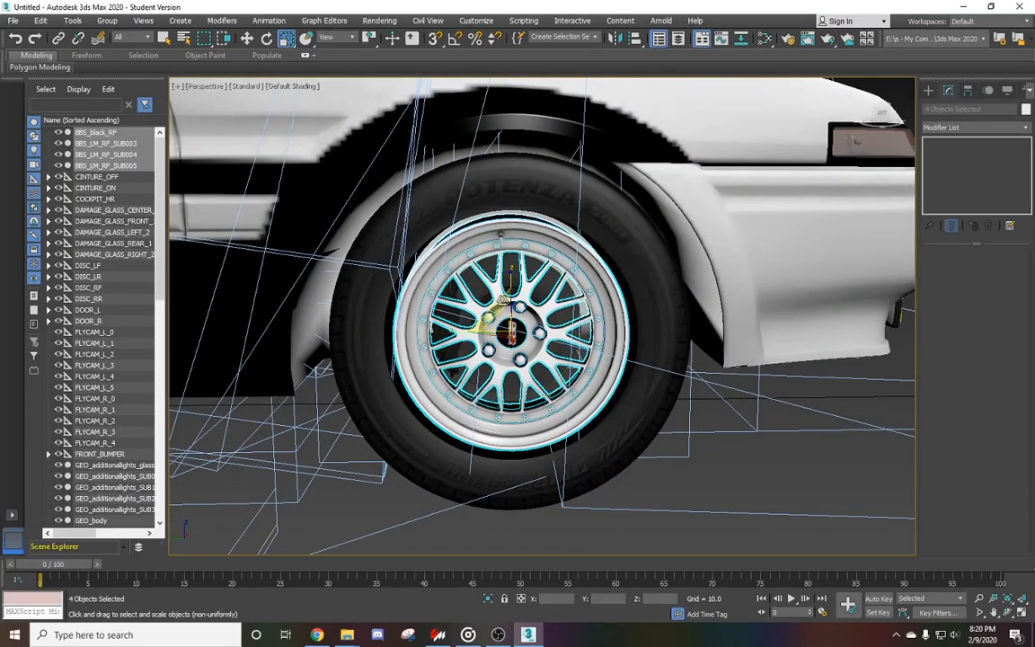
left_click_drag(500, 301, 500, 295)
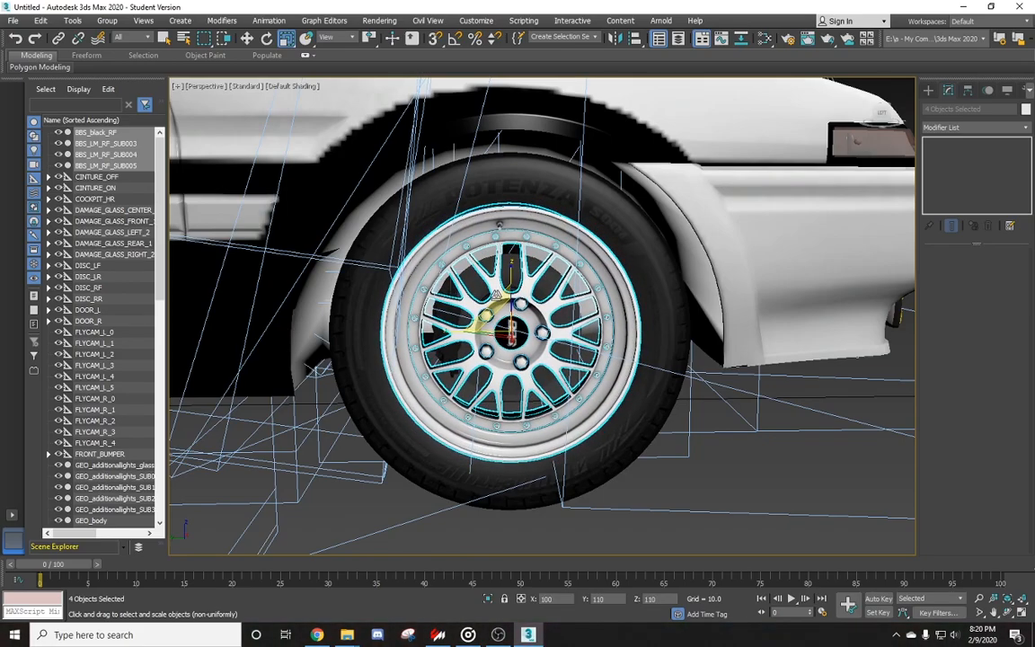
middle_click_drag(496, 296, 907, 314, "alt")
middle_click_drag(592, 351, 639, 351, "alt")
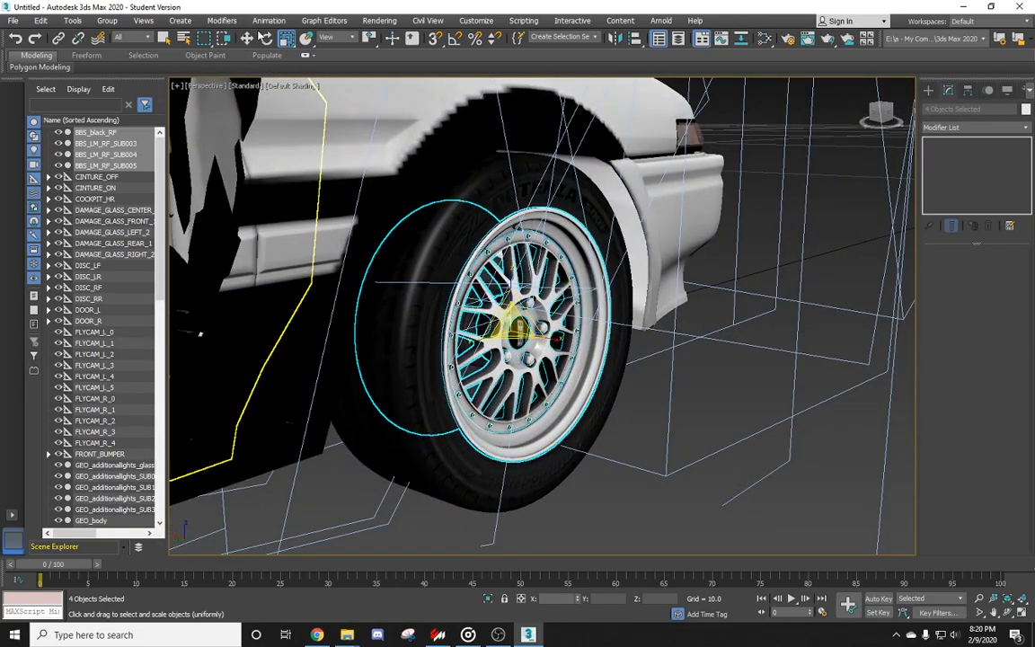
Isolate the four BBS rim parts together with the right front tyre
left_click(267, 39)
middle_click_drag(531, 356, 553, 318, "alt")
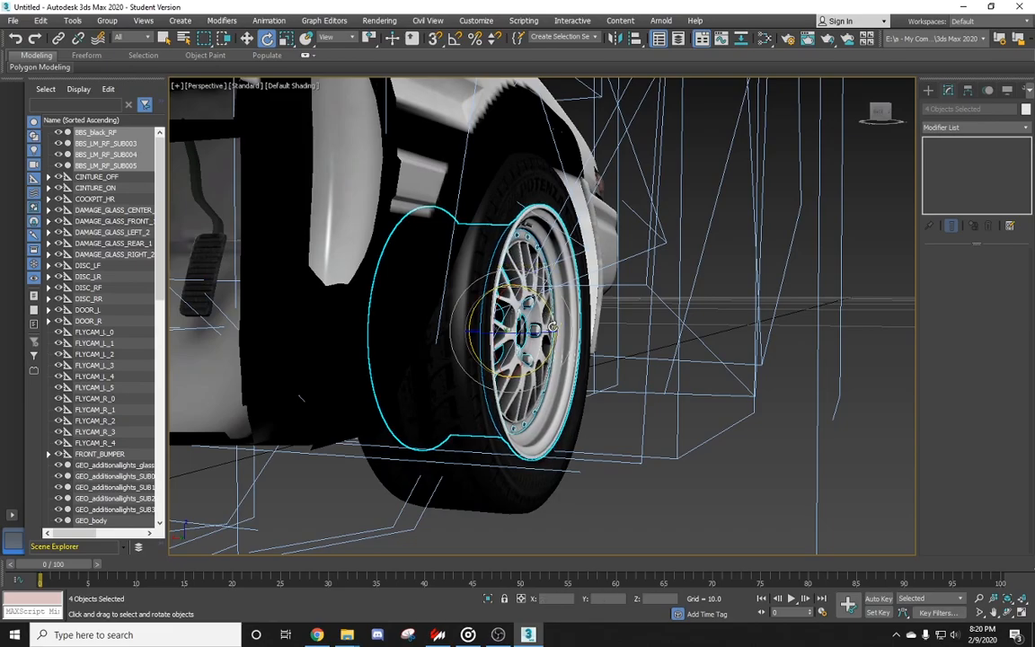
middle_click_drag(301, 398, 429, 349, "alt")
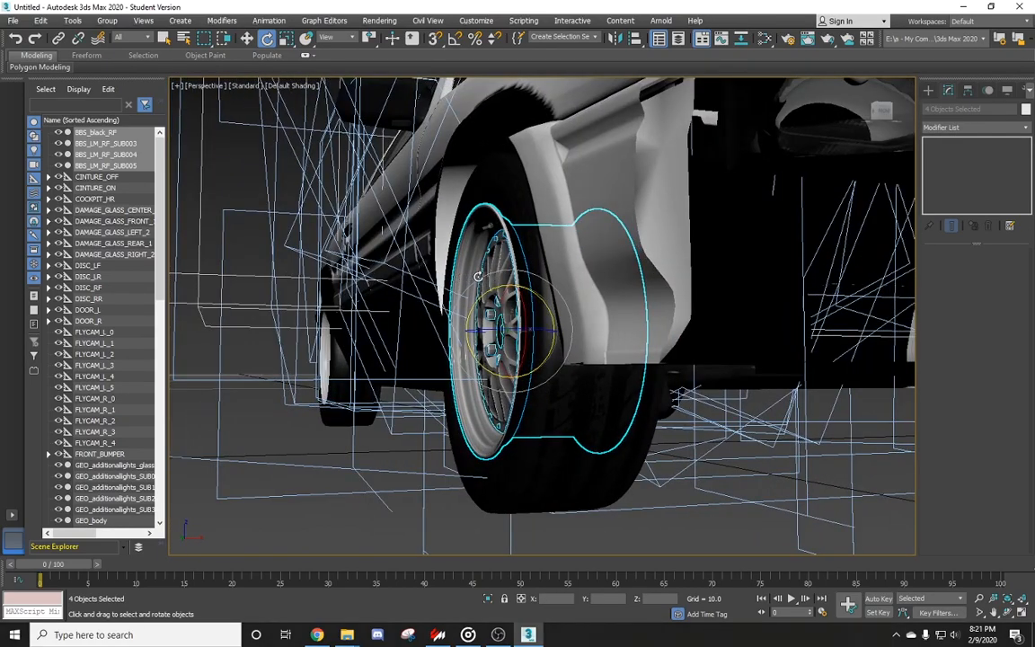
middle_click_drag(484, 297, 716, 454, "alt")
middle_click_drag(714, 472, 521, 362, "alt")
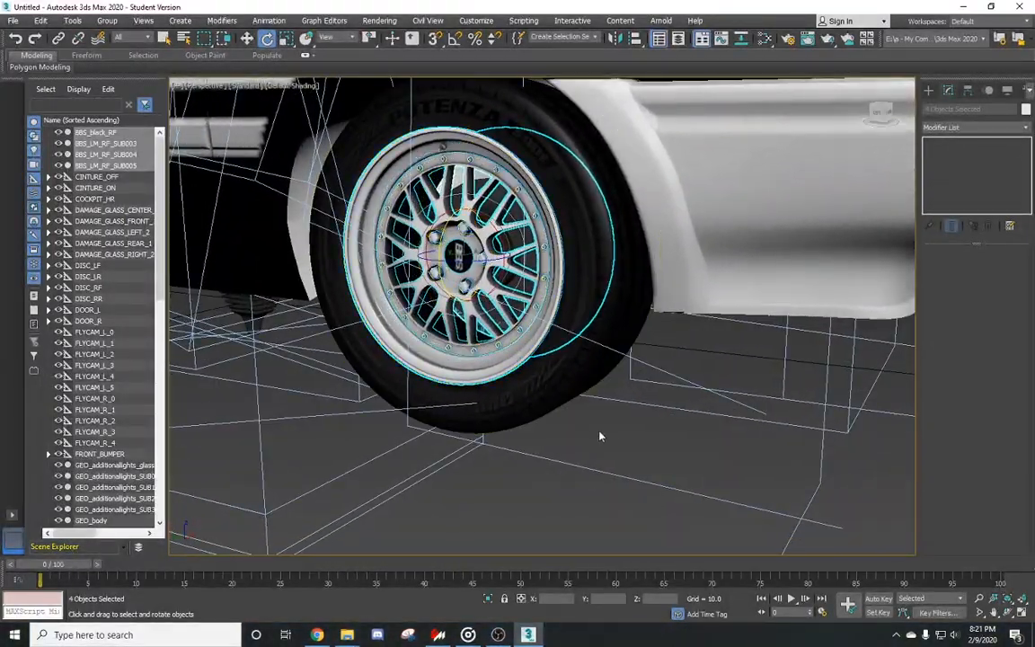
left_click(599, 435)
left_click(520, 344)
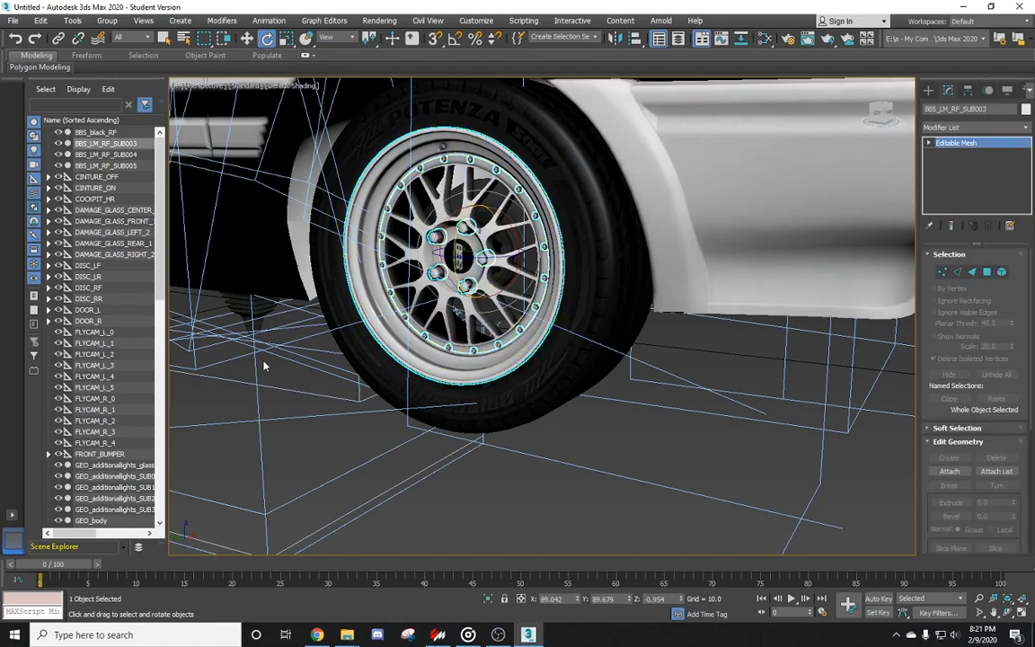
left_click(117, 156, "ctrl")
left_click(113, 133, "ctrl")
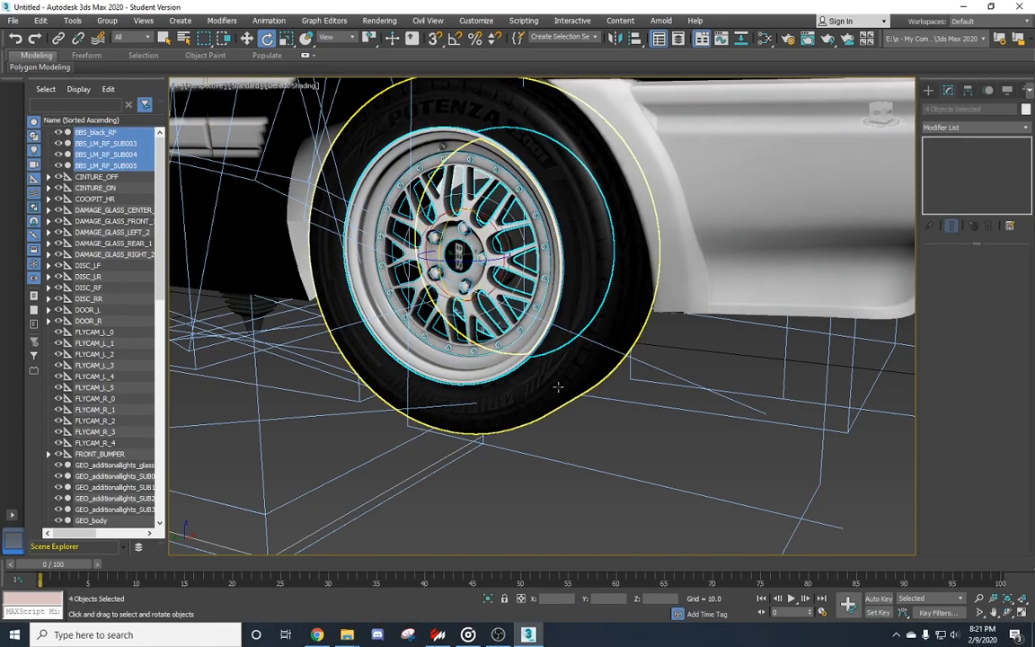
right_click(557, 377)
left_click(577, 324)
middle_click_drag(496, 381, 612, 363, "alt")
left_click(612, 363)
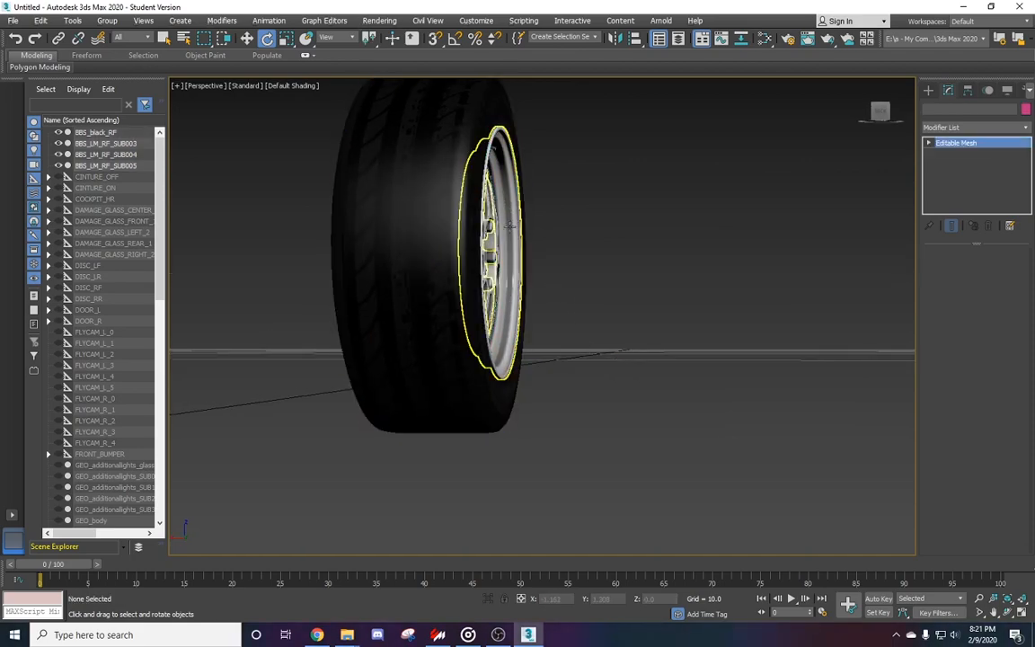
Rotate the four BBS rim parts by about -0.37° around Y to match the tyre, and end the isolation
left_click(509, 226)
left_click(109, 155, "ctrl")
left_click(117, 132, "ctrl")
middle_click_drag(556, 265, 577, 277, "alt")
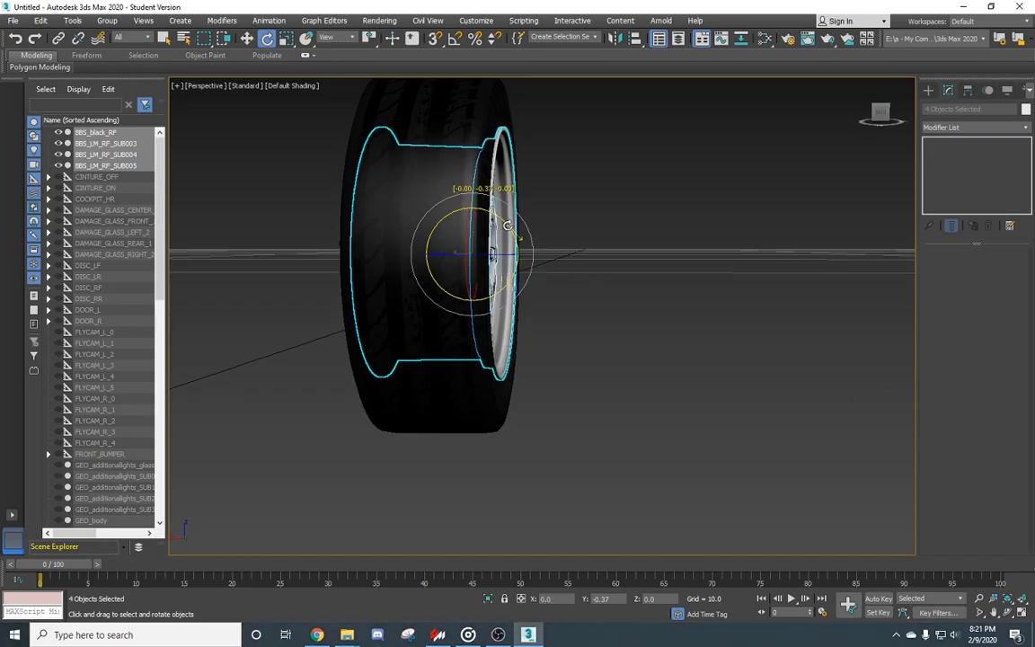
middle_click_drag(582, 359, 521, 353, "alt")
left_click(670, 410)
right_click(521, 353)
left_click(548, 296)
middle_click_drag(450, 363, 605, 156, "alt")
scroll(597, 315, "up", 5)
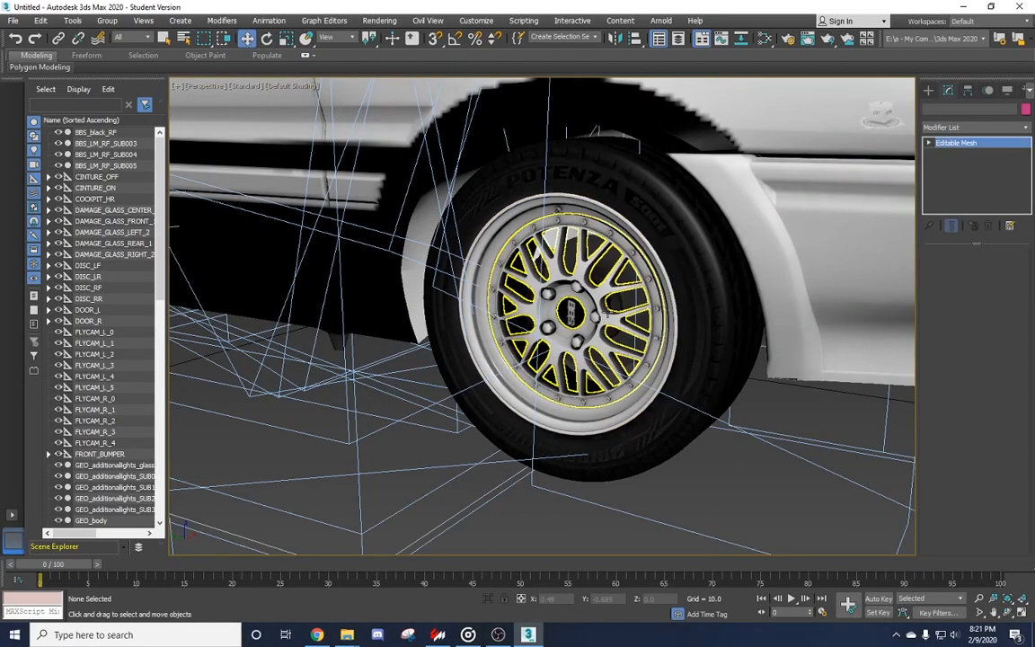
Parent the four BBS rim parts to WHEEL_RF in the scene hierarchy
left_click(606, 312)
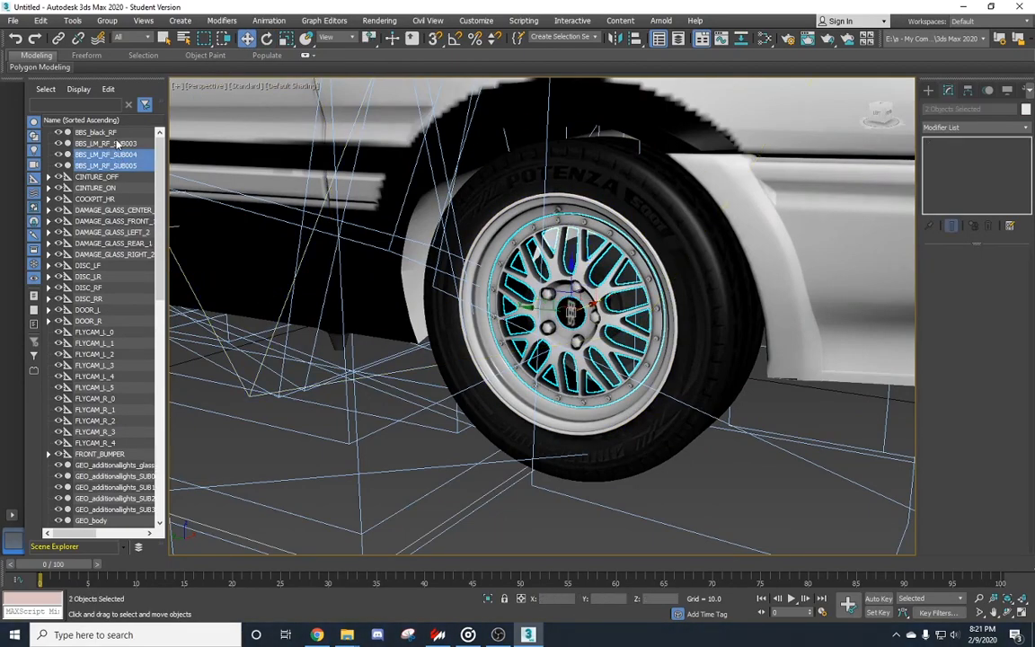
left_click(116, 143, "shift")
scroll(492, 363, "down", 5)
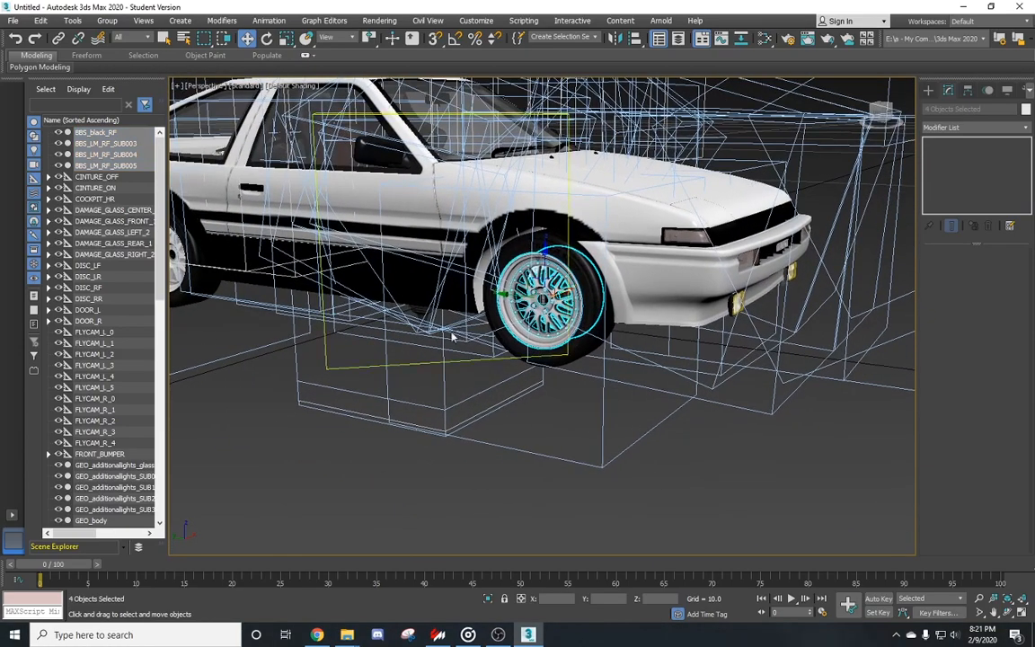
right_click(124, 161)
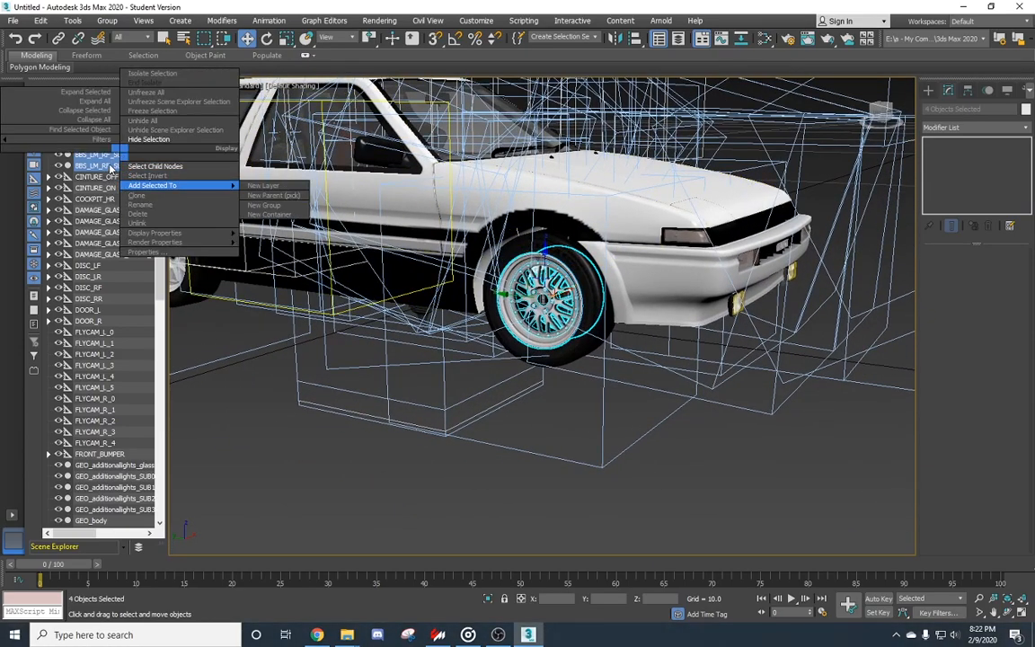
key("Escape")
left_click_drag(110, 155, 114, 196)
left_click_drag(110, 521, 103, 531)
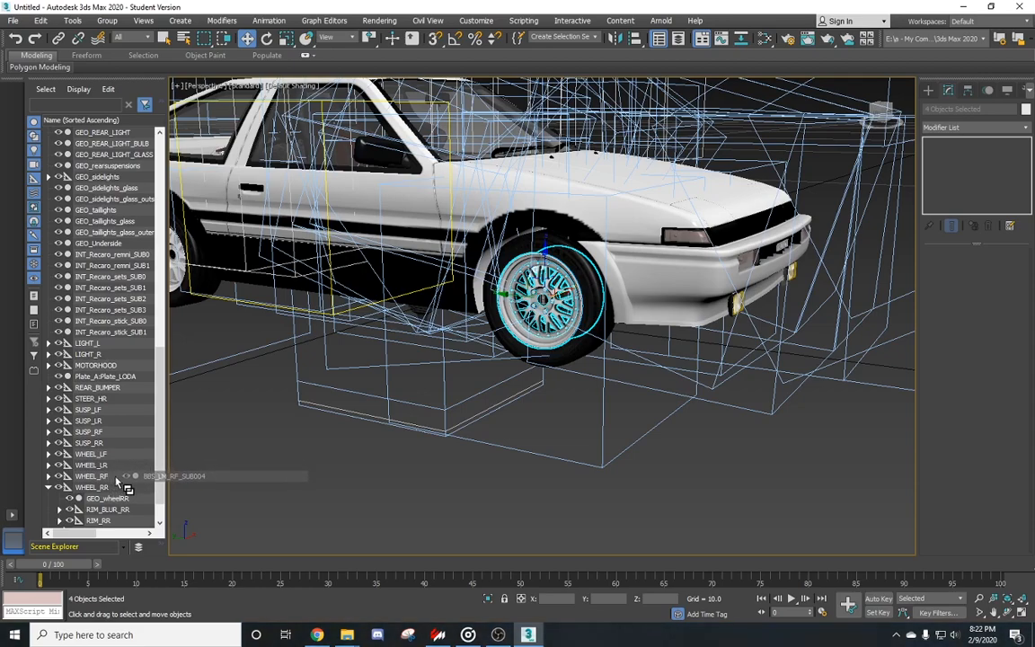
left_click_drag(103, 479, 104, 477)
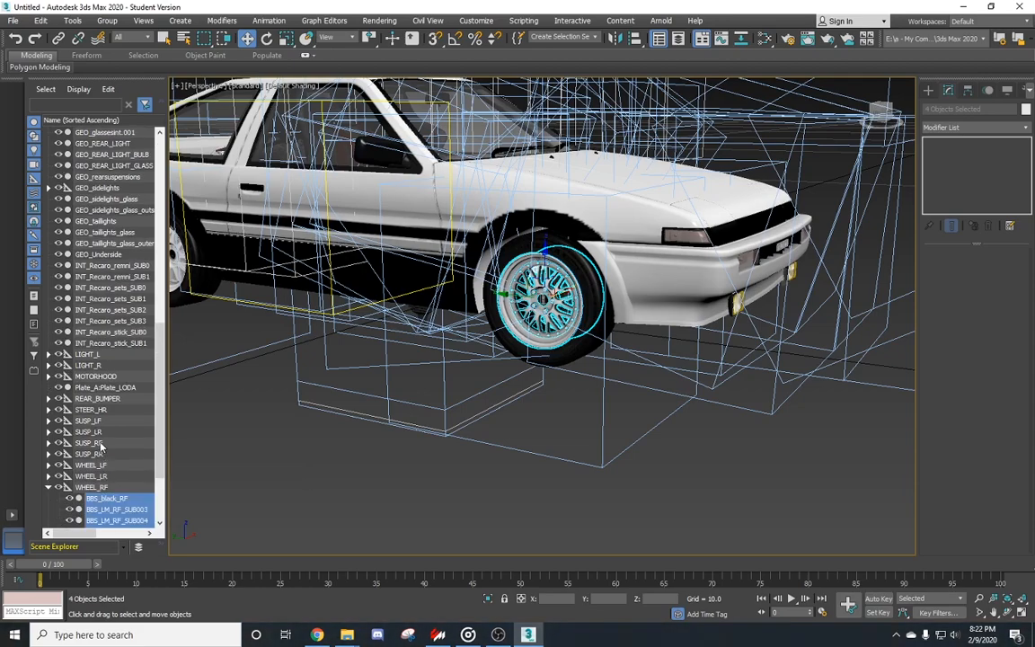
scroll(103, 440, "down", 3)
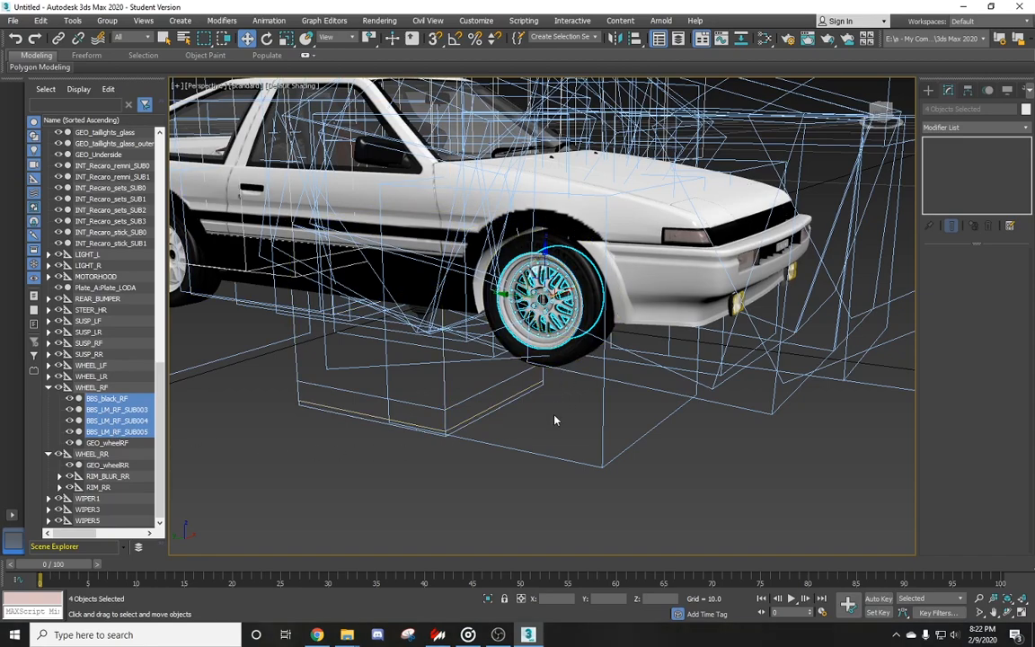
Clone the four BBS rim parts as instances and move the clones out of WHEEL_RF to the scene root
right_click(112, 411)
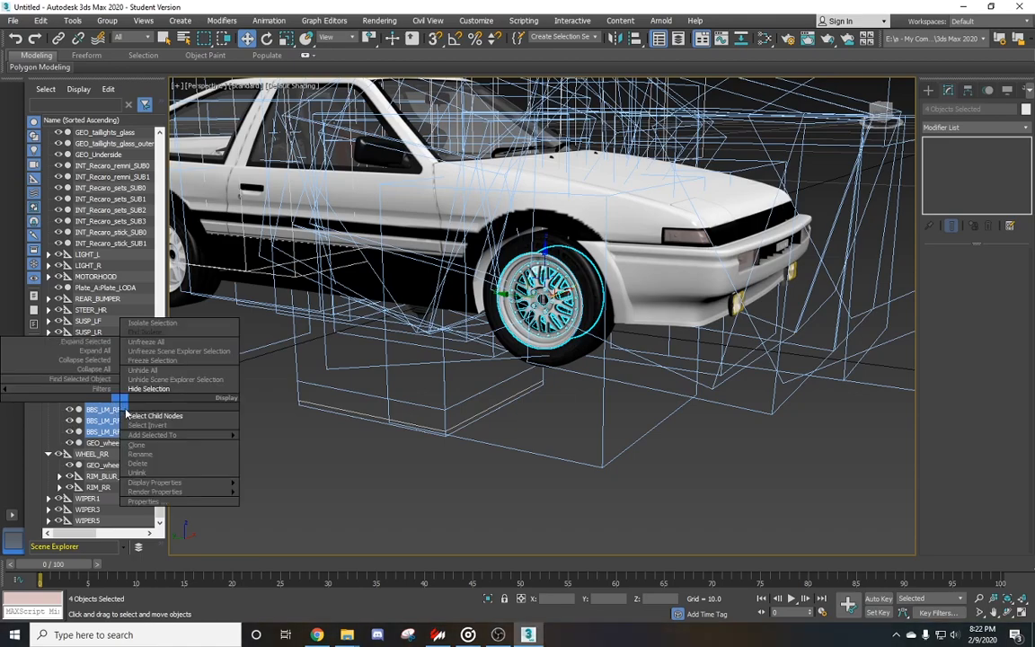
left_click(140, 445)
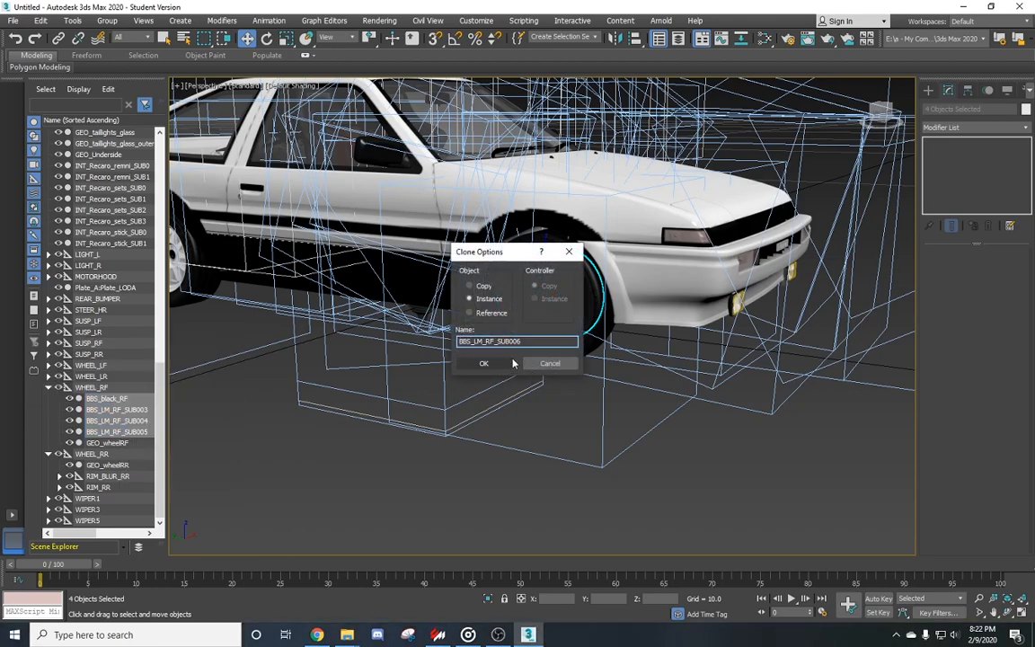
left_click(485, 364)
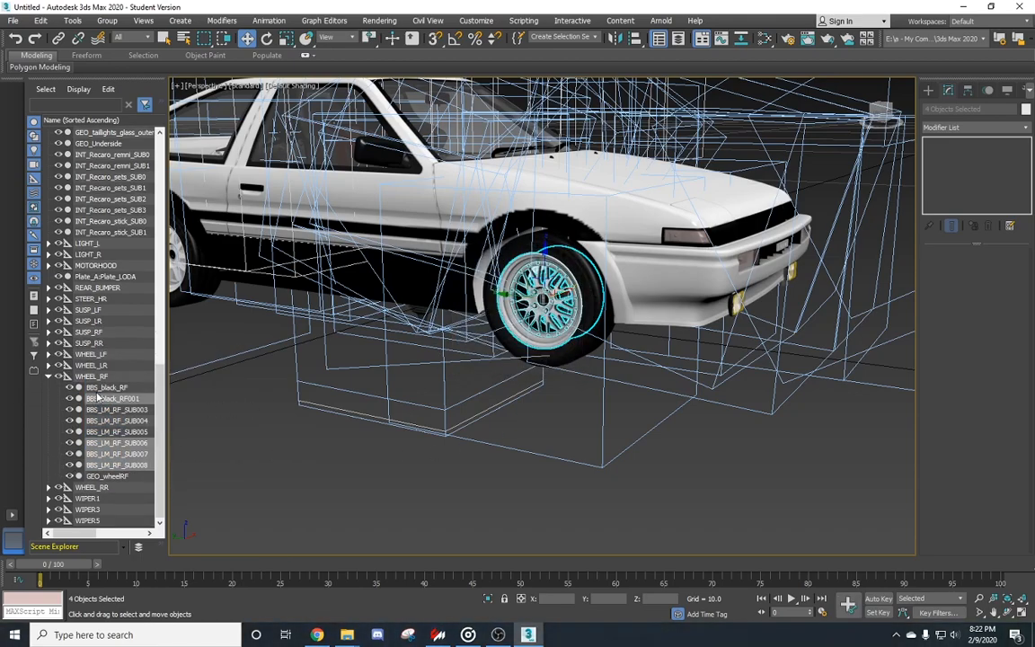
left_click_drag(75, 383, 50, 209)
Delete the right rear wheel's original rim nodes RIM_BLUR_RR and RIM_RR together with their child nodes
middle_click_drag(360, 395, 780, 217, "alt")
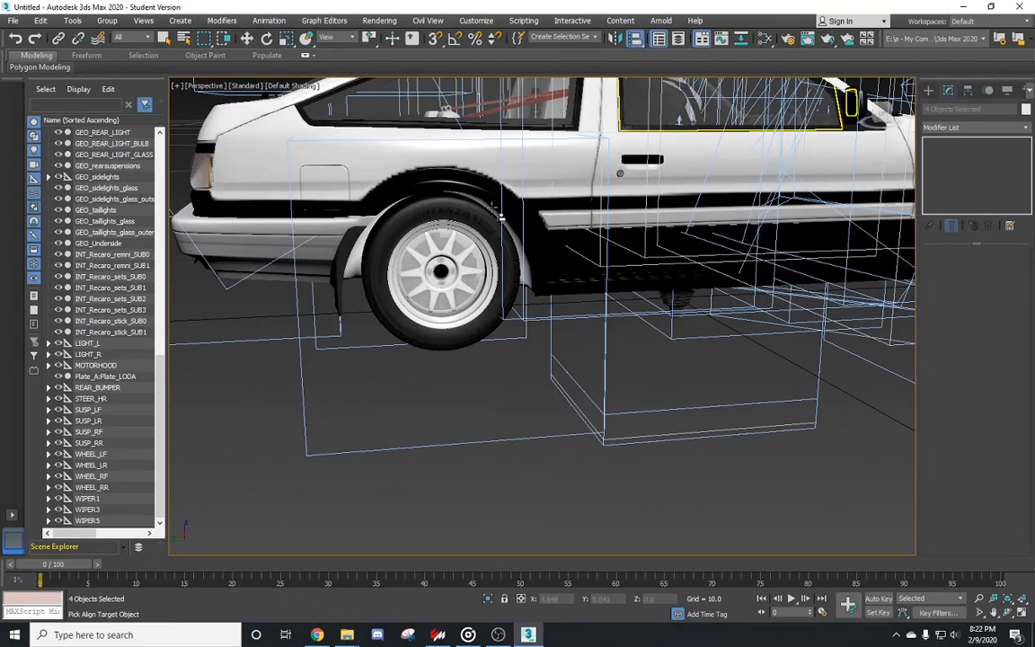
left_click(247, 41)
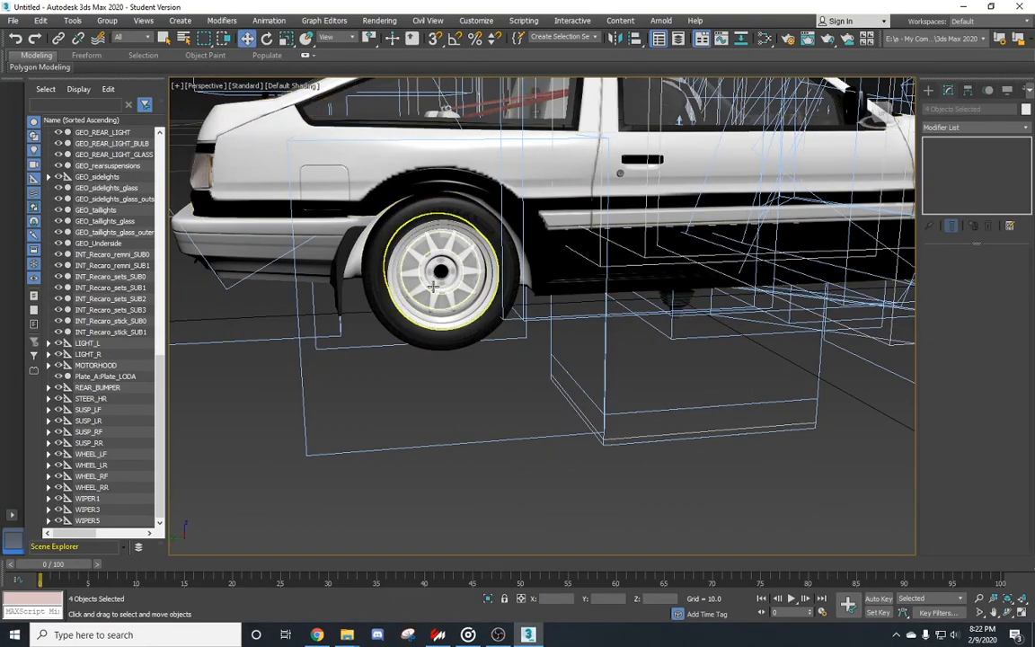
left_click(466, 252)
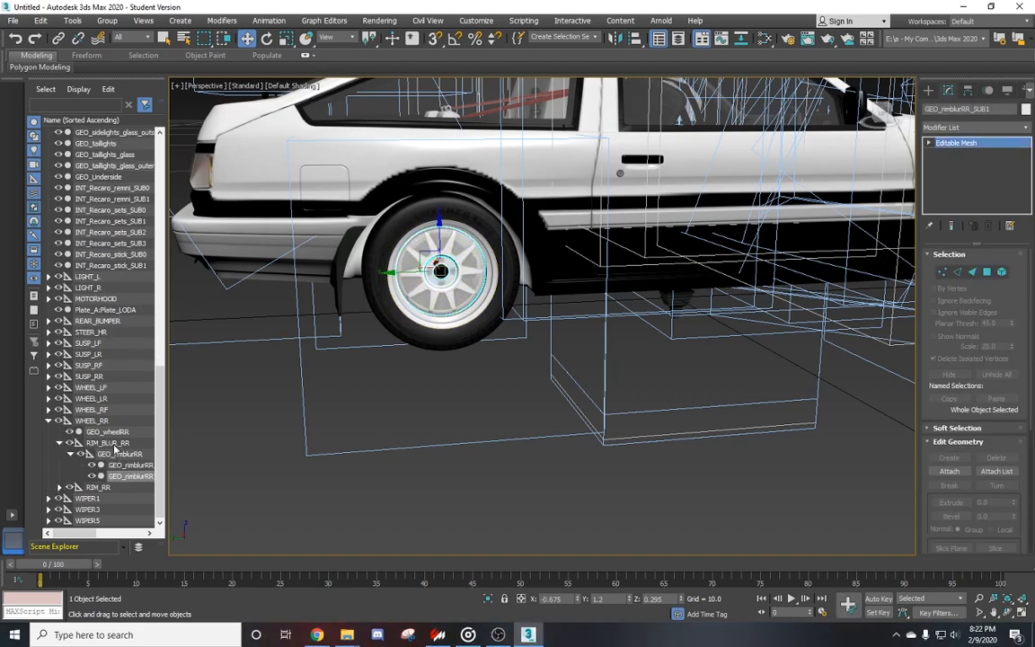
left_click(113, 444, "ctrl")
left_click(100, 486, "ctrl")
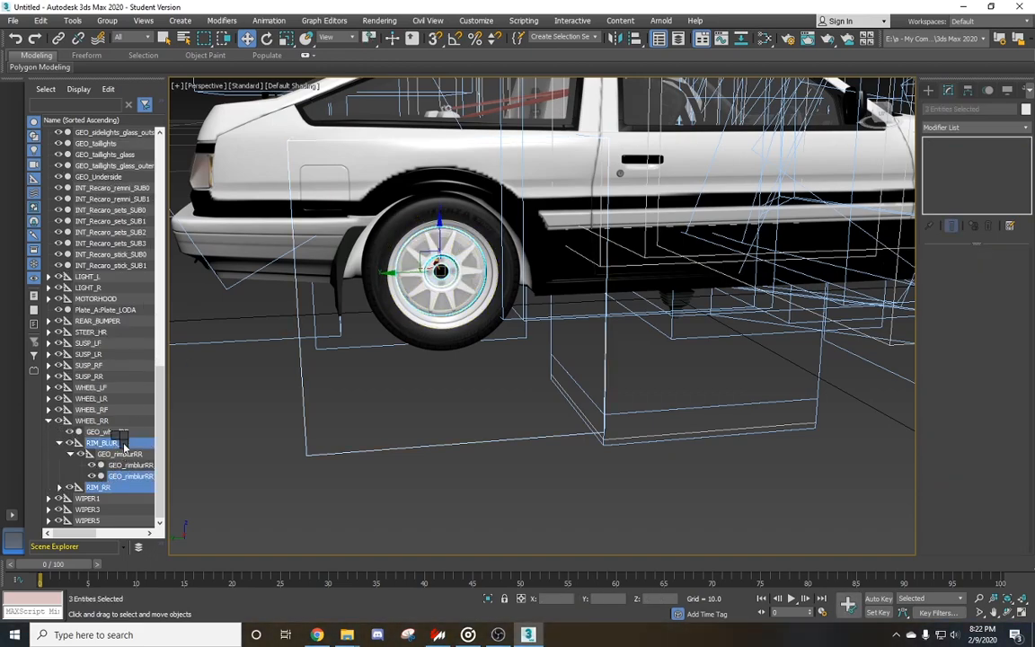
right_click(121, 439)
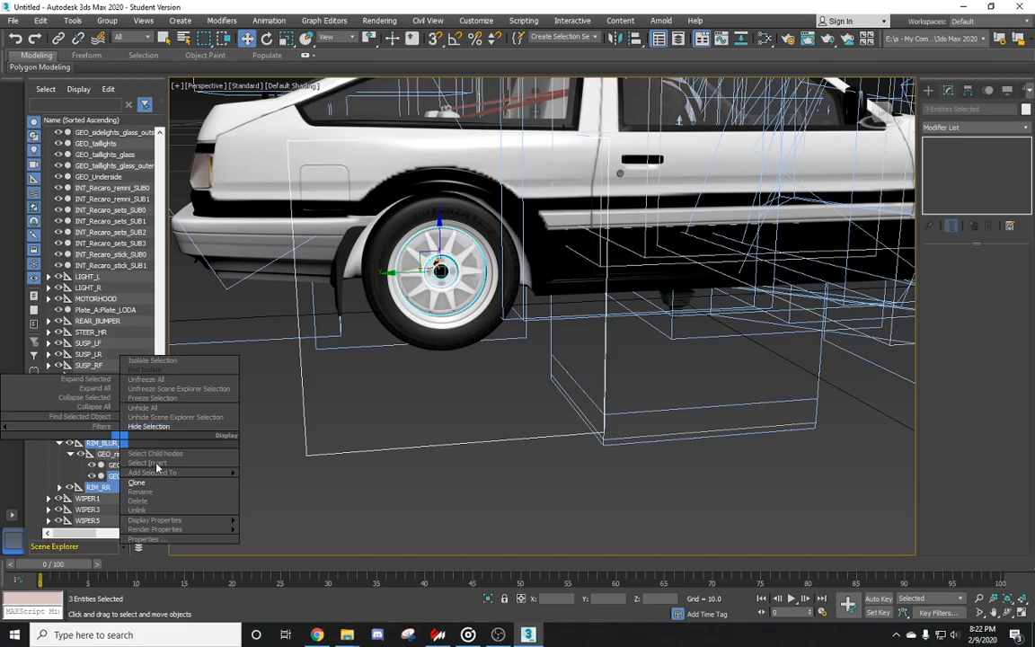
left_click(180, 454)
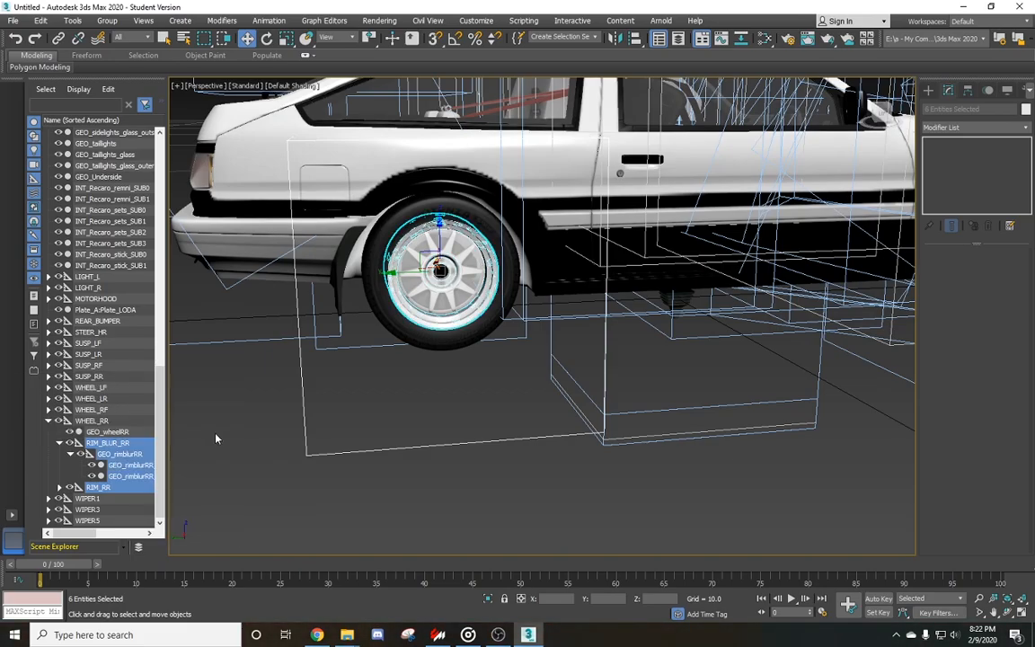
key("Delete")
Delete the left rear wheel's original rim nodes RIM_BLUR_LR and RIM_LR together with their child nodes
scroll(424, 356, "down", 3)
middle_click_drag(434, 364, 695, 267, "alt")
left_click(530, 423)
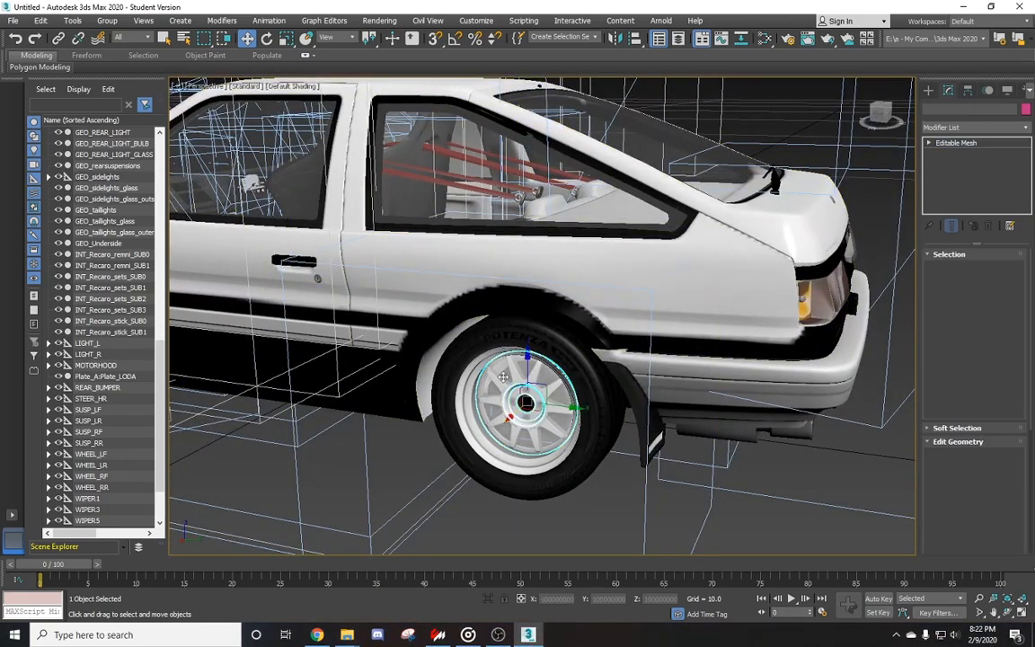
left_click(115, 455, "ctrl")
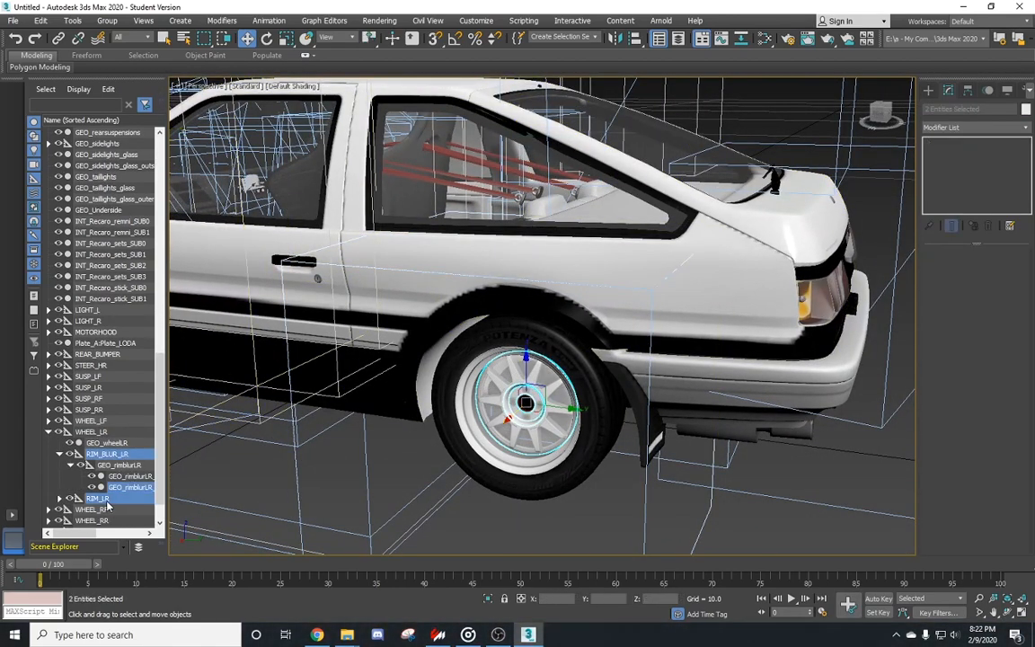
right_click(120, 458)
left_click(142, 471)
key("Delete")
Delete the left front wheel's original rim nodes RIM_BLUR_LF and RIM_LF together with their child nodes
middle_click_drag(361, 422, 623, 307)
left_click(704, 237)
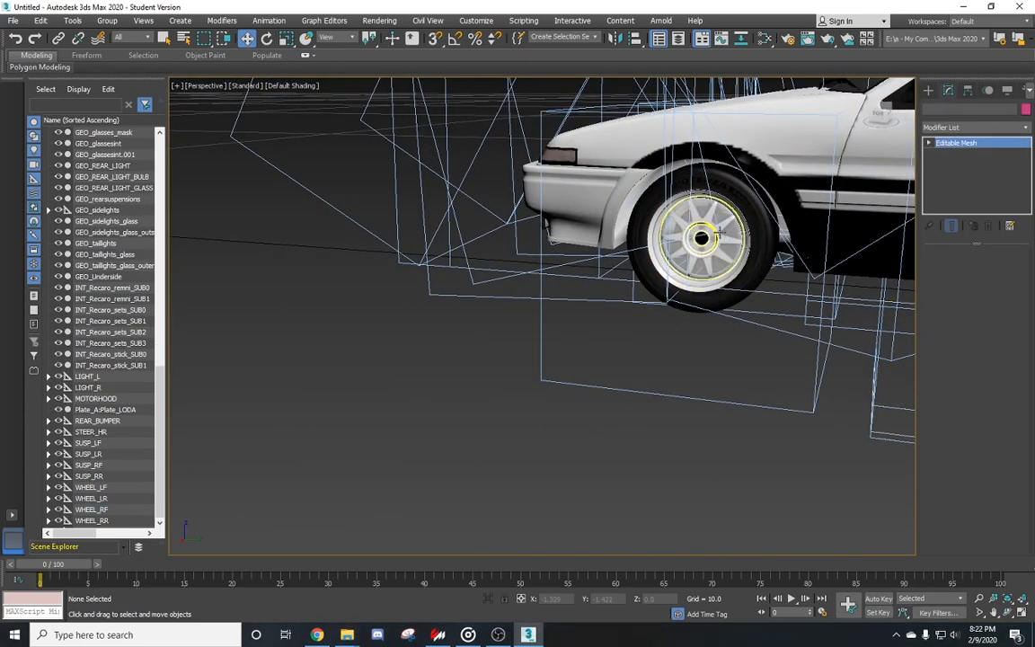
left_click(108, 410, "ctrl")
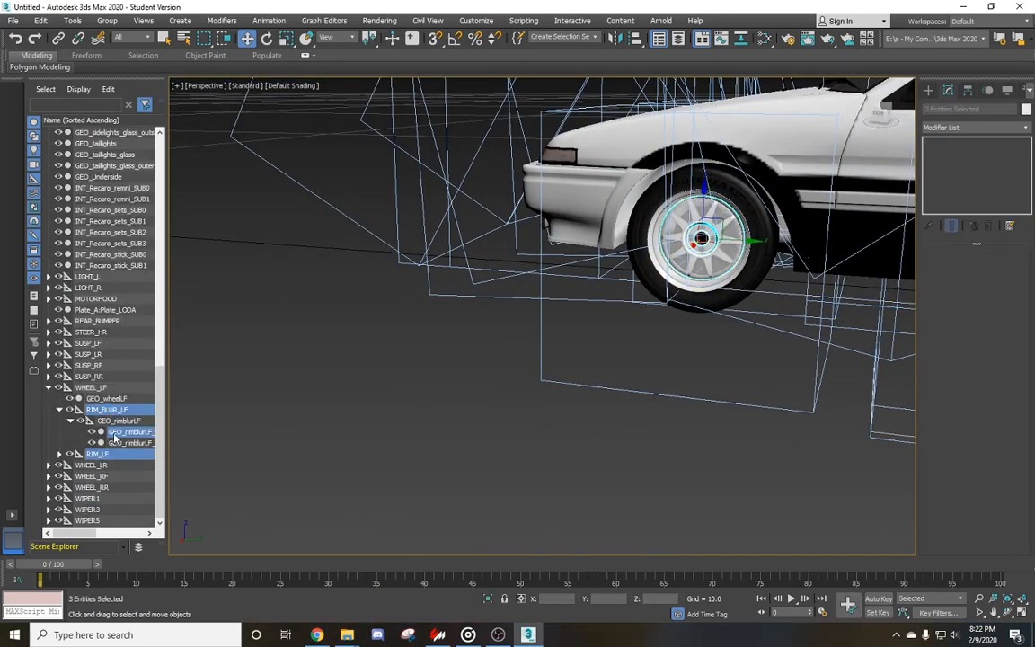
right_click(122, 409)
left_click(147, 424)
key("Delete")
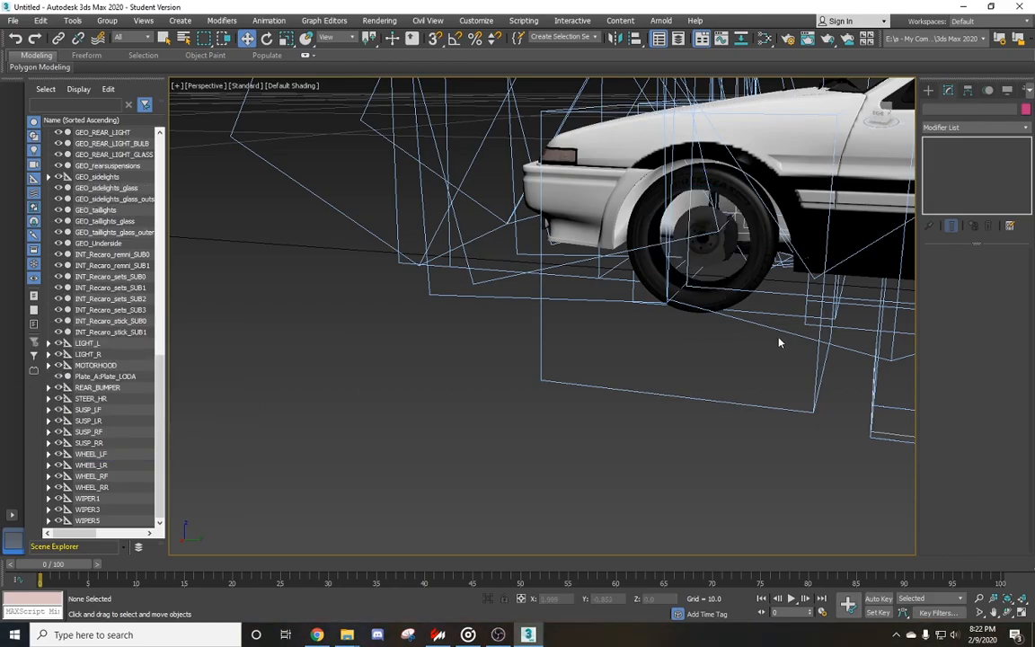
Align the four cloned BBS rim parts to the right rear tyre in X, Y and Z, pivot point to pivot point
middle_click_drag(780, 339, 427, 320)
middle_click_drag(719, 329, 436, 330, "alt")
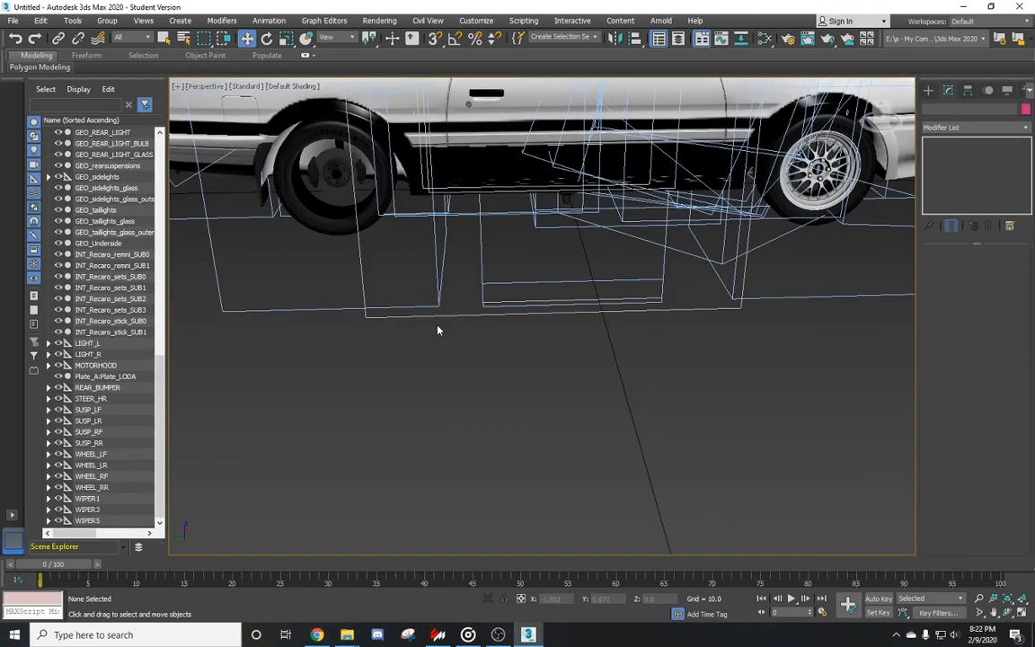
scroll(105, 255, "up", 10)
scroll(104, 256, "up", 3)
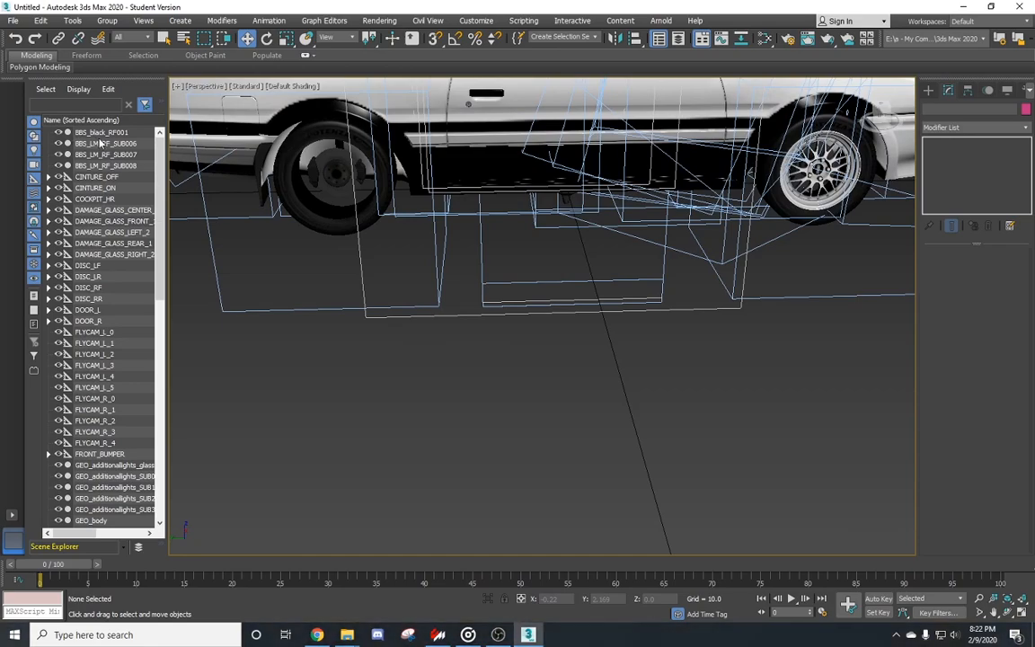
left_click(105, 144, "ctrl")
left_click(122, 168, "ctrl")
middle_click_drag(401, 302, 490, 375)
left_click(635, 39)
left_click(411, 216)
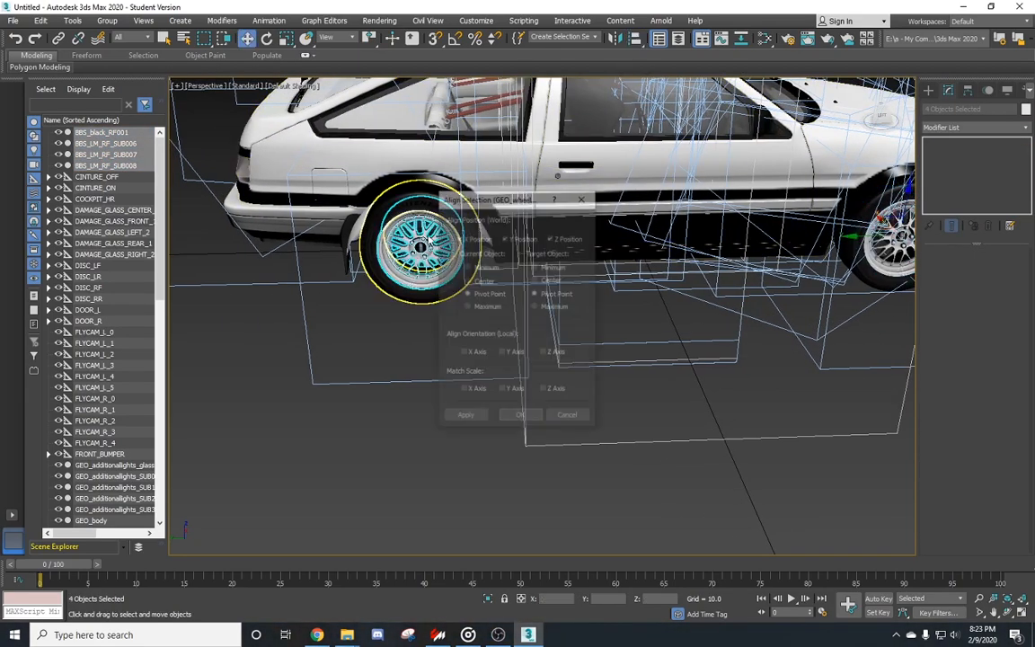
left_click(516, 422)
Parent the four cloned BBS rim parts to WHEEL_RR in the scene hierarchy
middle_click_drag(359, 334, 328, 305, "alt")
scroll(430, 285, "up", 3)
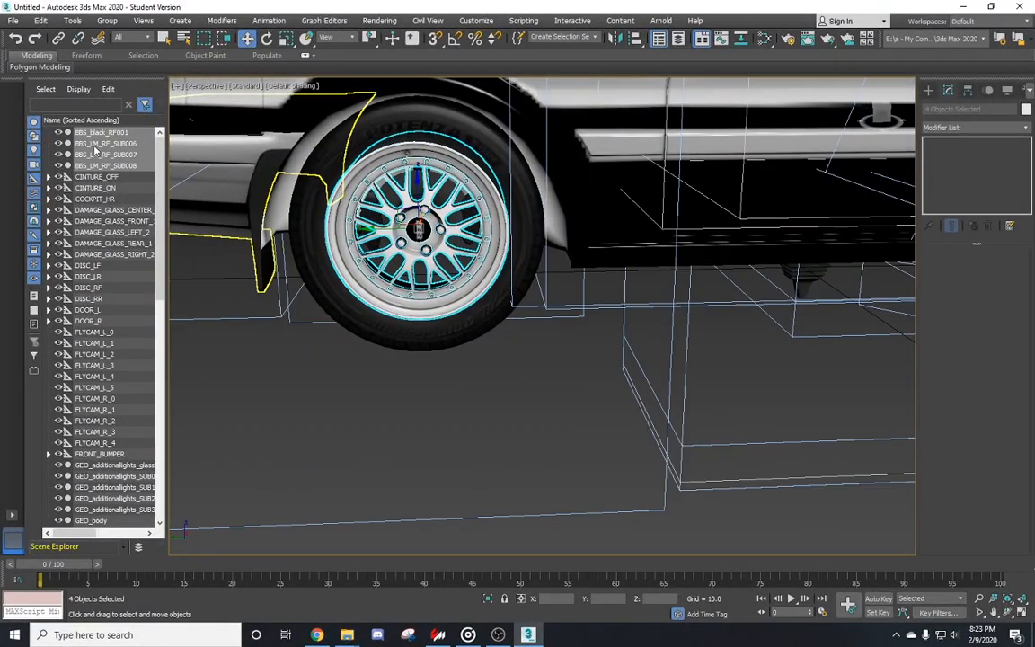
left_click_drag(132, 547, 114, 488)
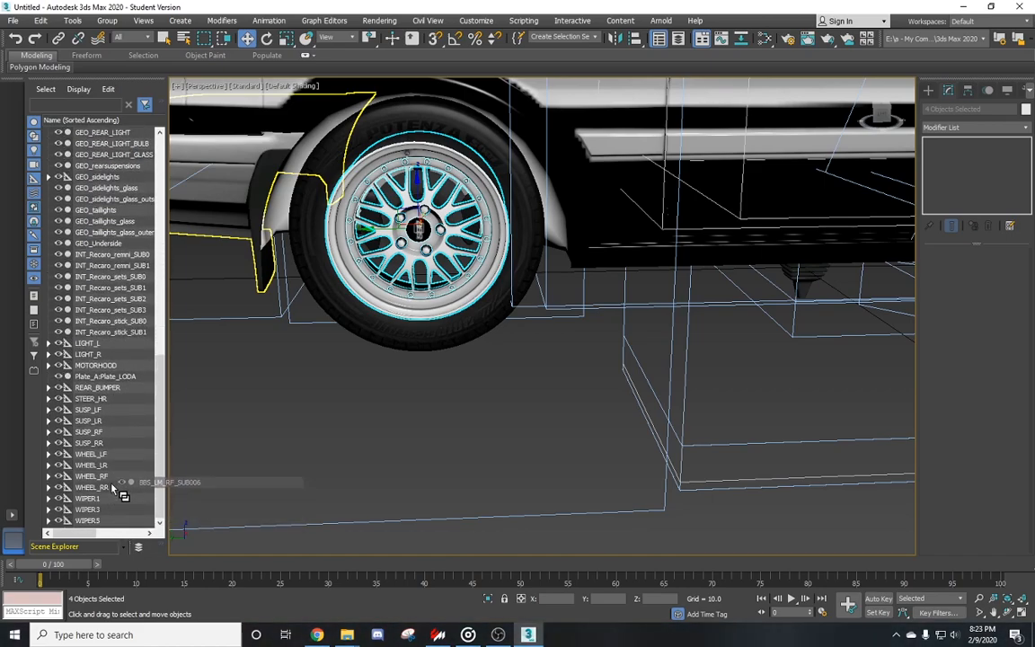
left_click_drag(110, 492, 109, 490)
scroll(255, 358, "down", 8)
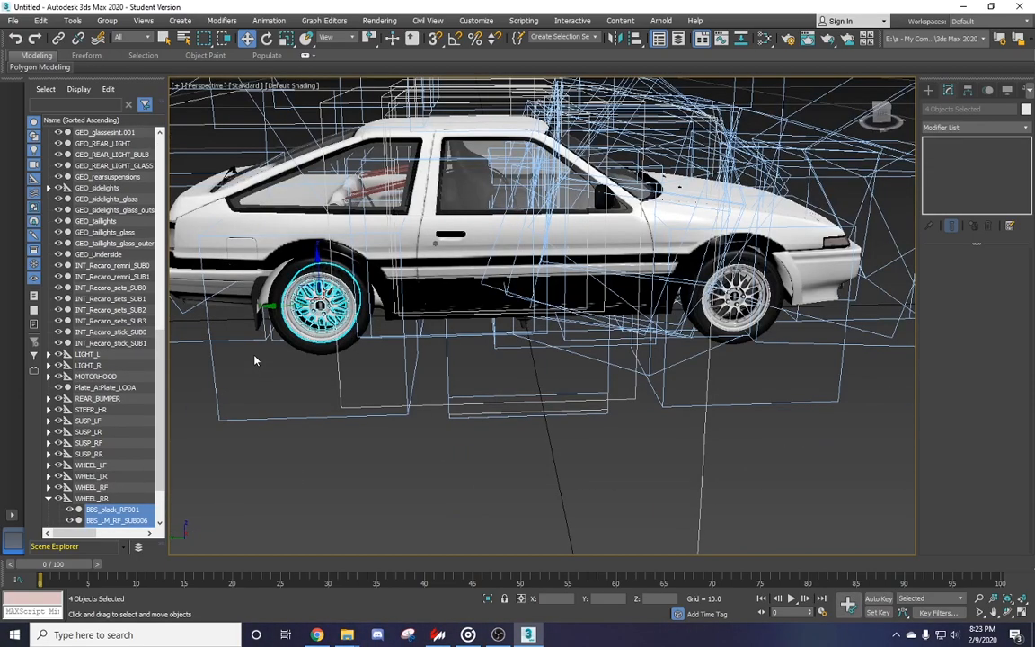
middle_click_drag(314, 411, 598, 412, "alt")
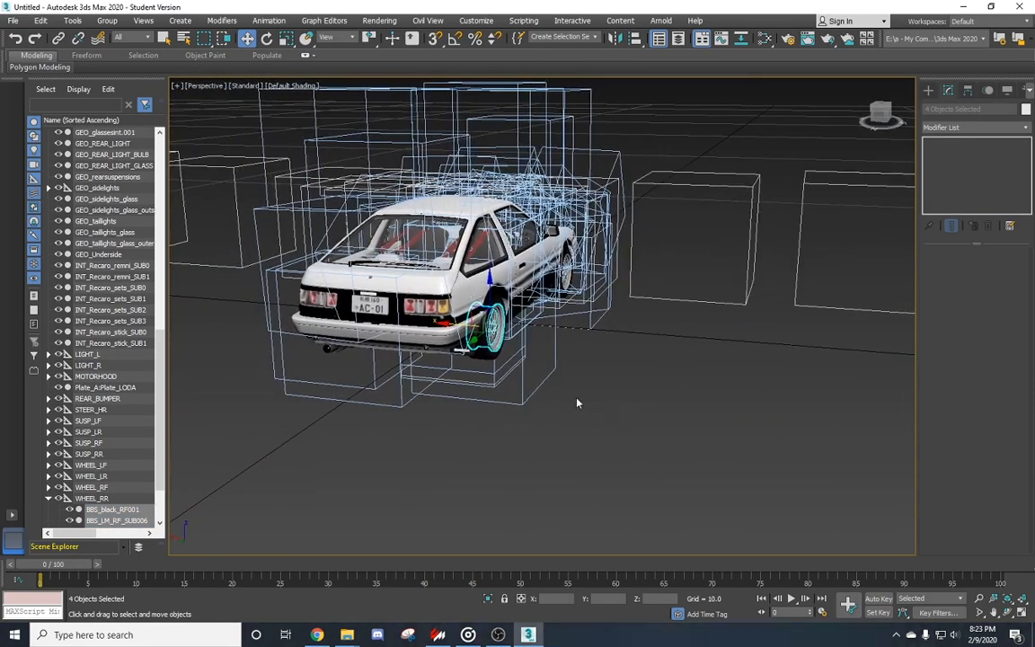
Clone the four BBS rim parts under WHEEL_RR and move the clones out to the top level of the scene hierarchy
scroll(119, 434, "down", 2)
right_click(122, 447)
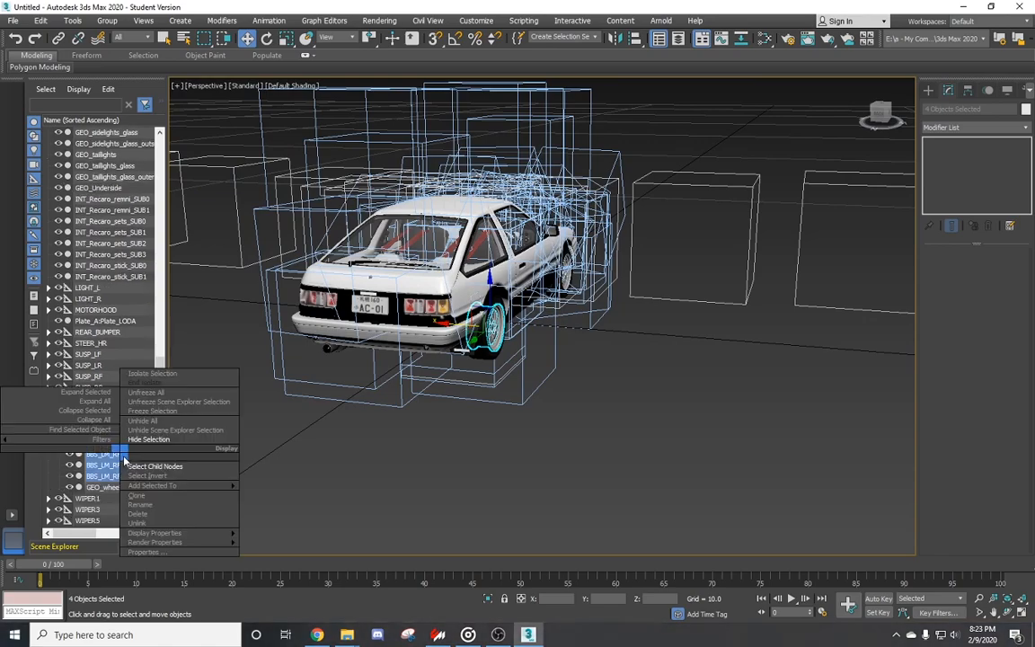
left_click(145, 469)
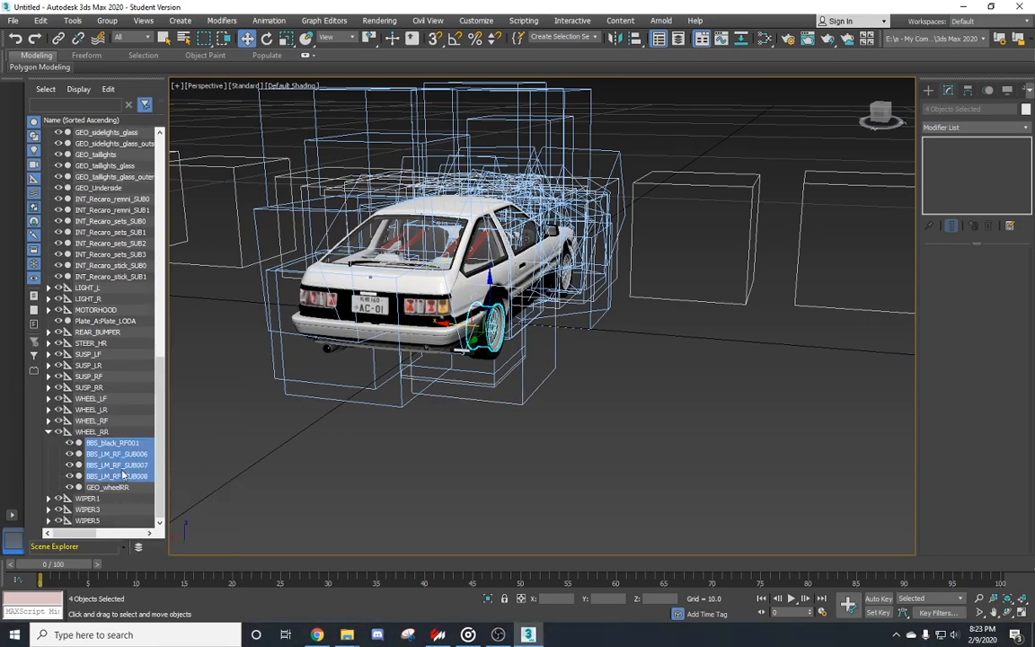
right_click(122, 473)
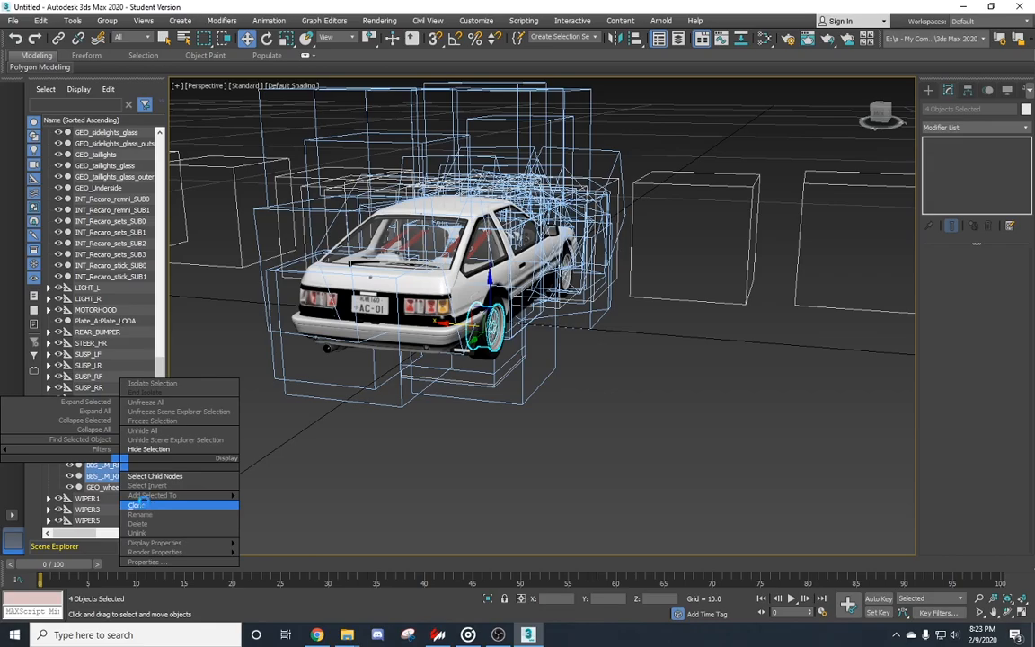
left_click(150, 507)
left_click(498, 364)
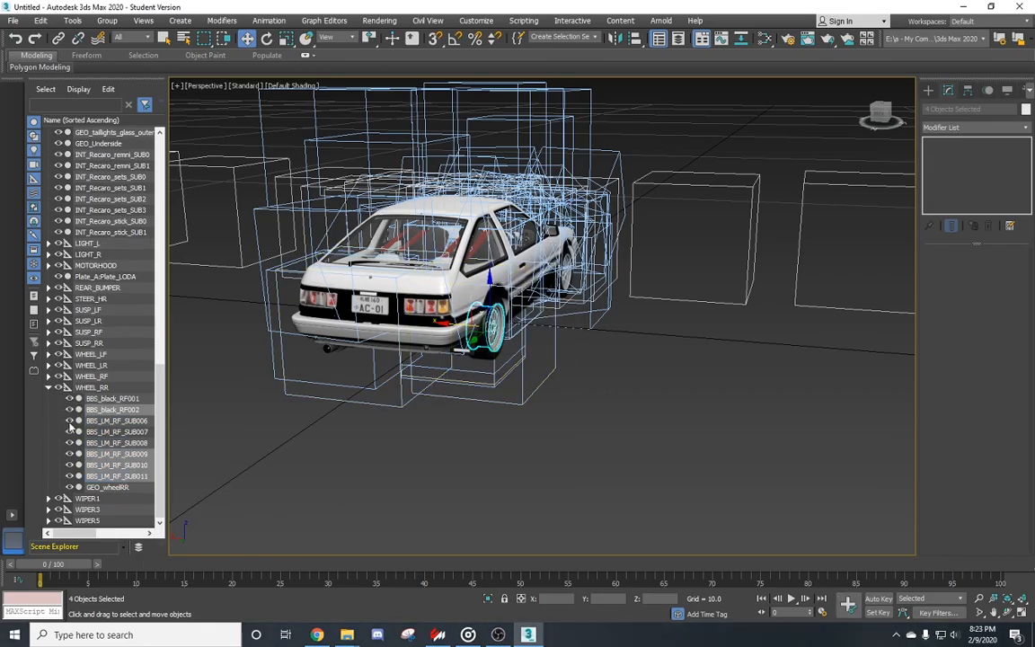
left_click_drag(72, 332, 48, 183)
Rotate the cloned BBS rim parts about 181° around Z and align them to the left rear tyre, pivot point to pivot point
middle_click_drag(388, 417, 491, 420, "alt")
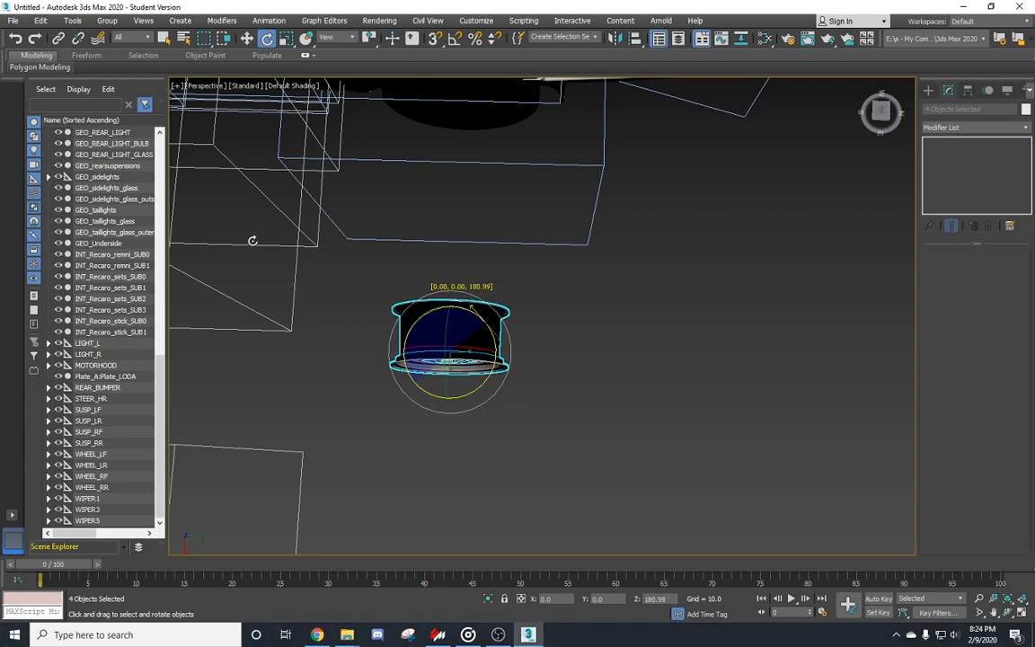
middle_click_drag(391, 388, 633, 315, "alt")
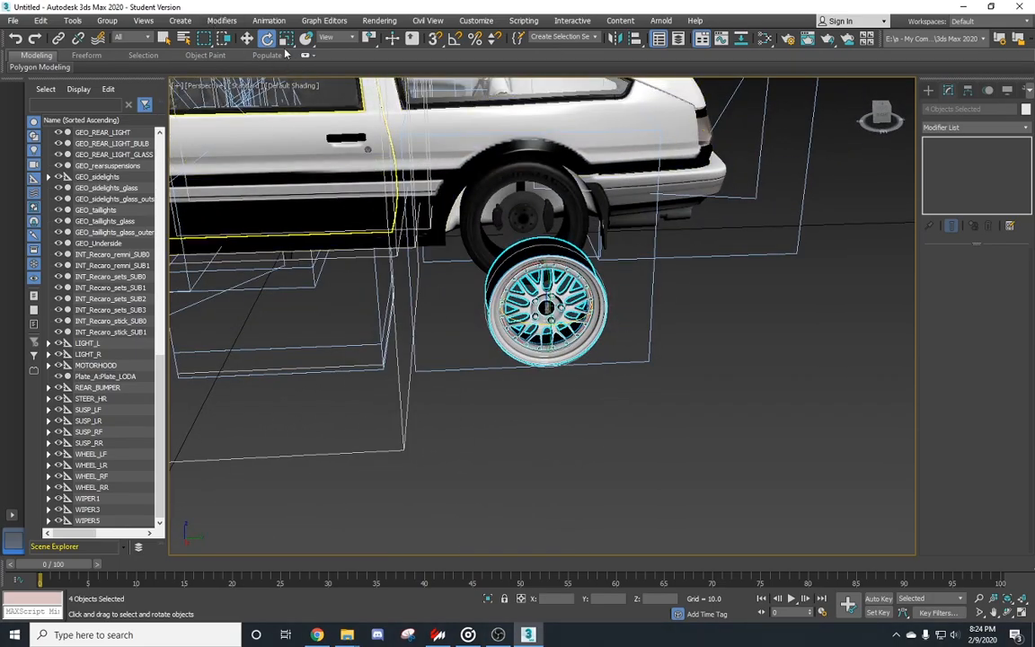
middle_click_drag(669, 211, 578, 262)
middle_click_drag(578, 263, 541, 321, "alt")
left_click(635, 38)
left_click(541, 220)
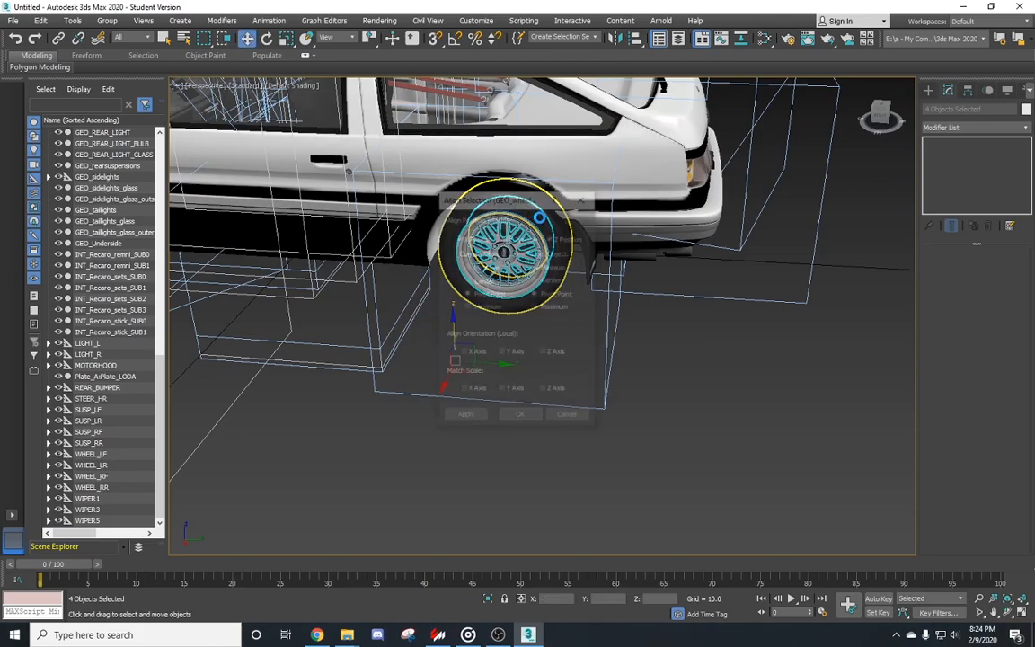
left_click(527, 418)
middle_click_drag(526, 418, 559, 324, "alt")
scroll(559, 316, "up", 4)
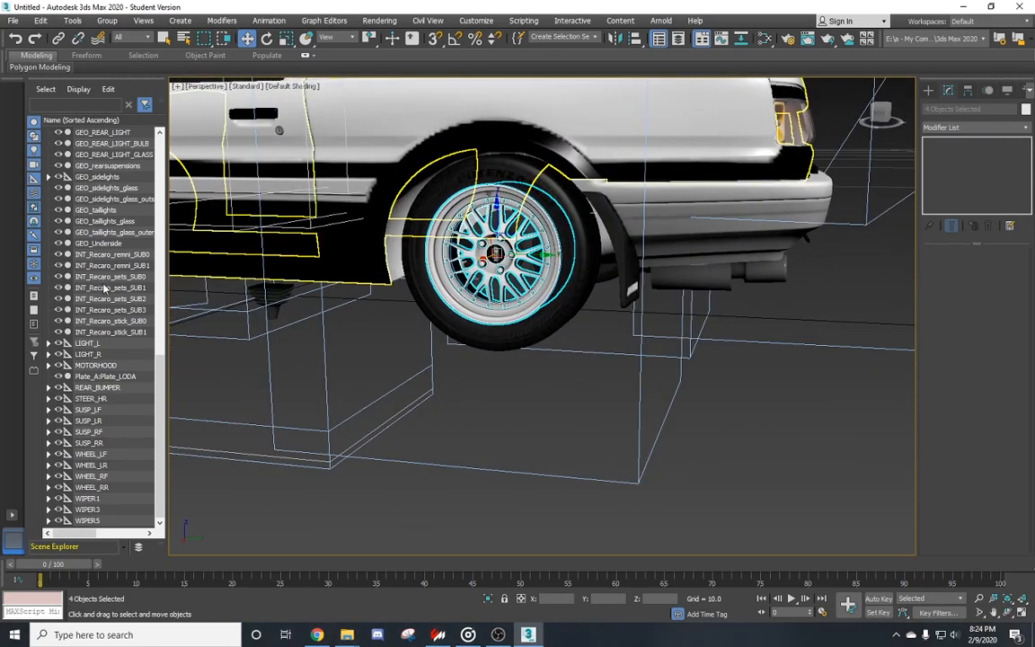
Parent the four rotated BBS rim parts to WHEEL_LR in the scene hierarchy
left_click(153, 422)
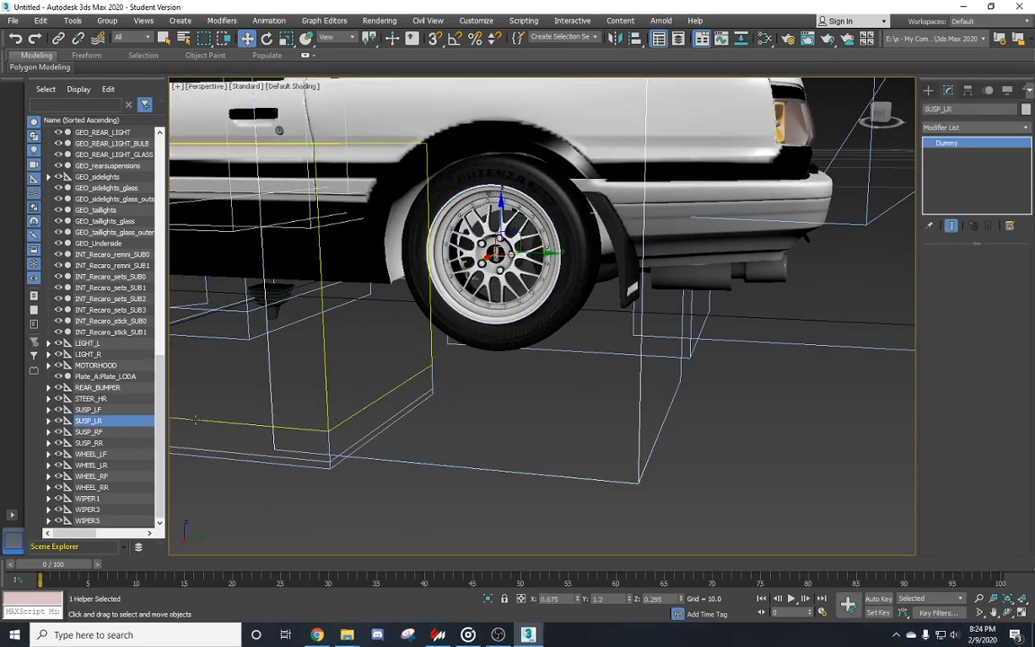
key("ctrl+z")
left_click_drag(133, 144, 107, 515)
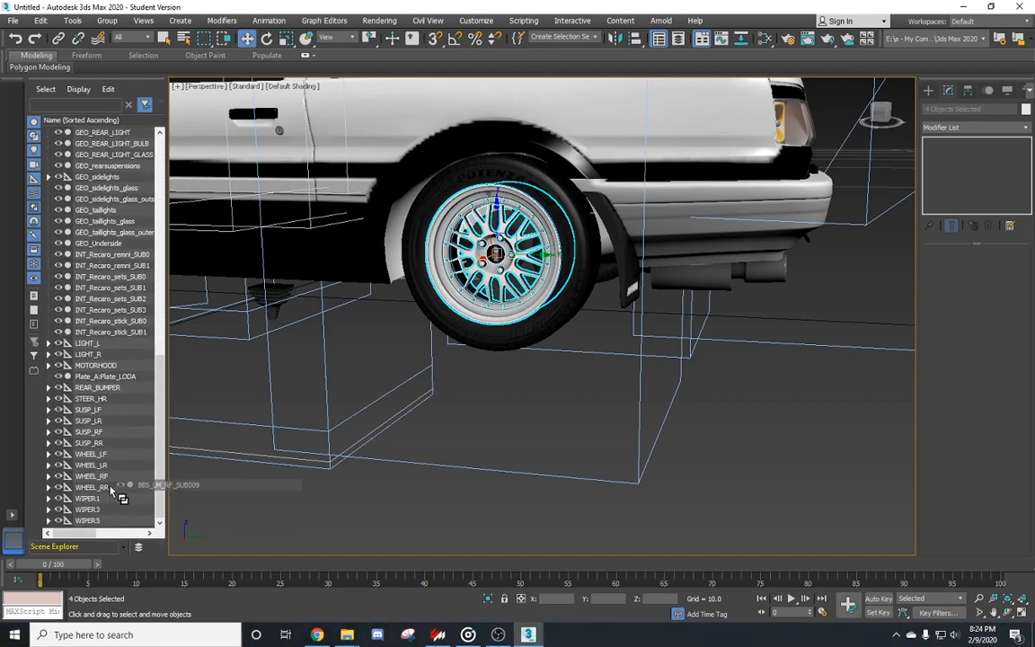
left_click_drag(110, 468, 106, 466)
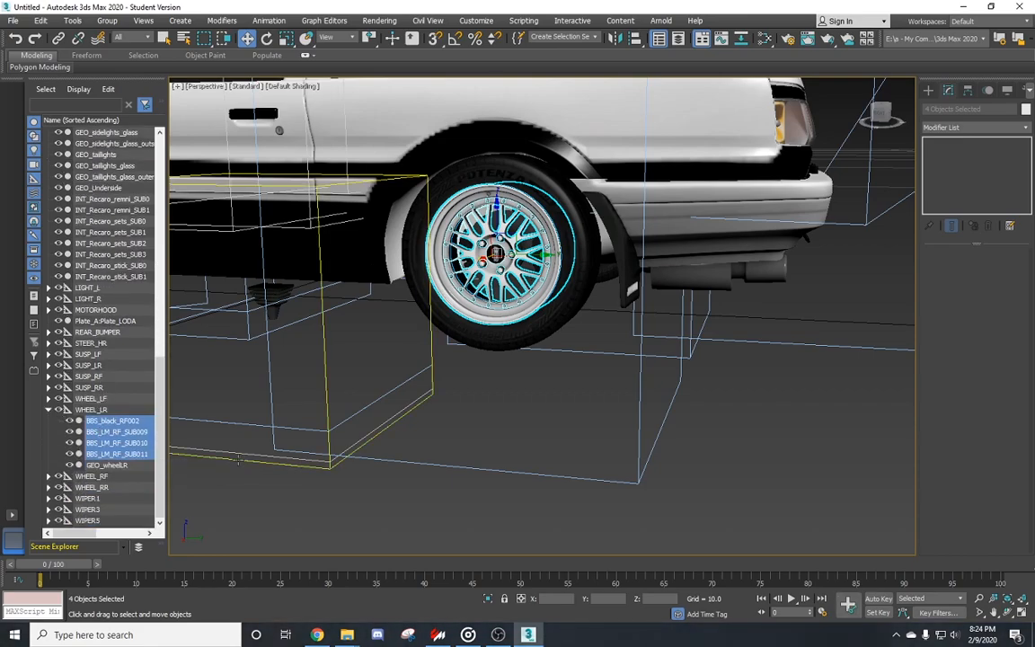
Clone the four BBS rim parts under WHEEL_LR and move the clones out to the top level of the scene hierarchy
right_click(124, 443)
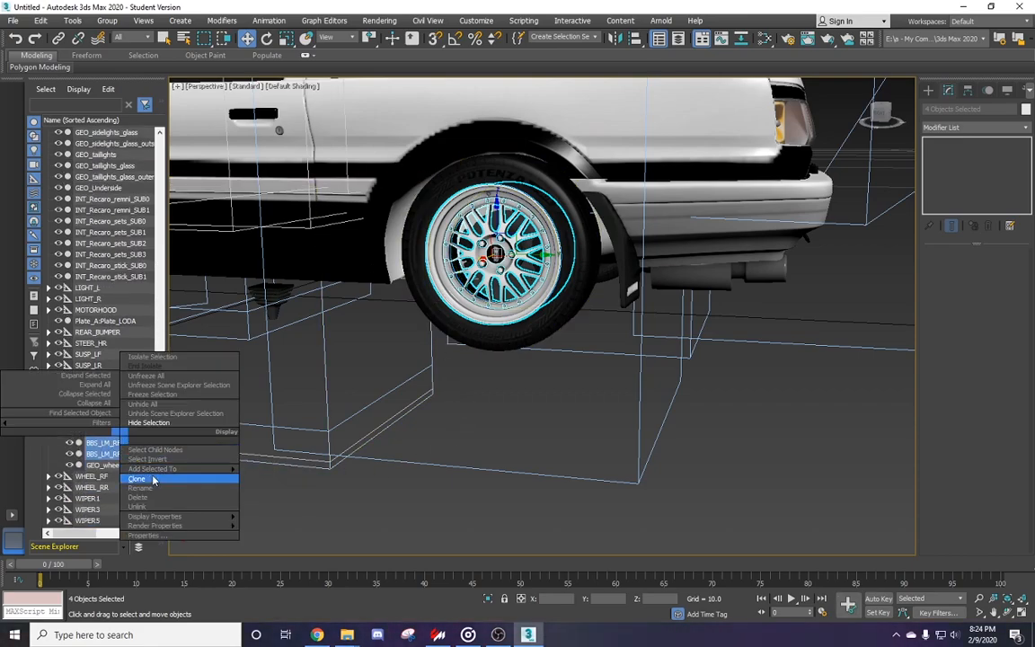
left_click(137, 479)
left_click(483, 363)
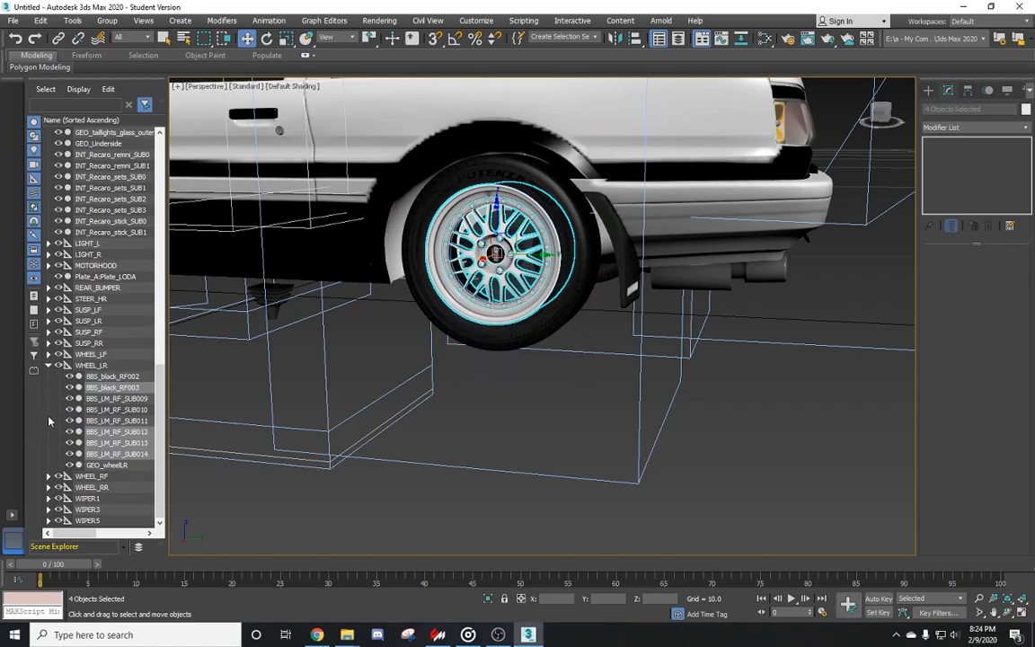
left_click_drag(50, 193, 51, 196)
Align the four cloned BBS rim parts to the left front tyre in X, Y and Z, pivot point to pivot point
middle_click_drag(282, 312, 744, 378)
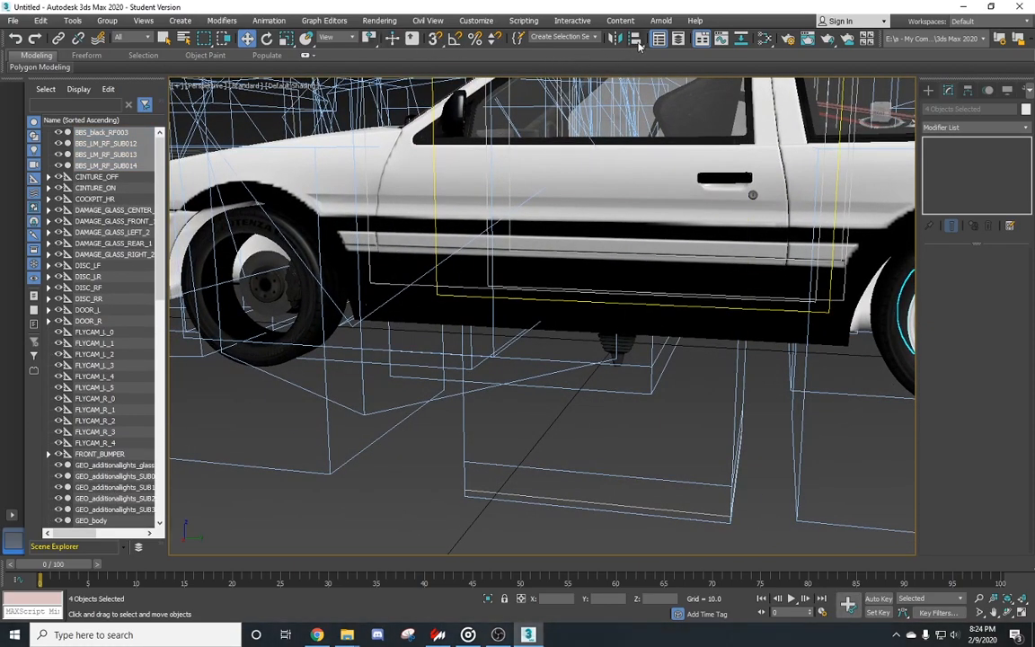
left_click(310, 241)
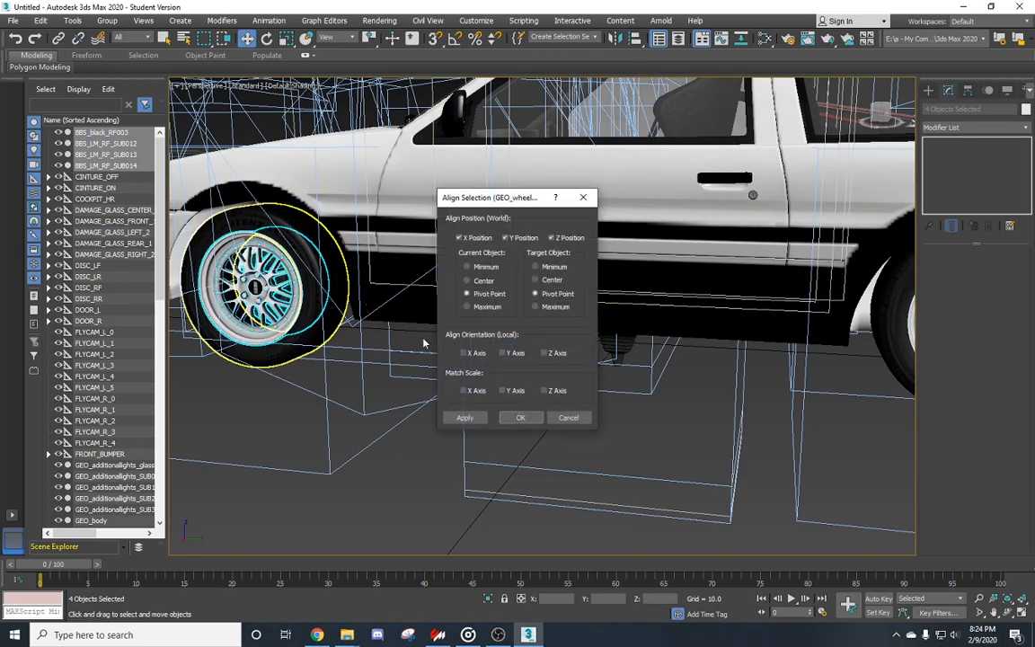
left_click(527, 418)
middle_click_drag(428, 418, 668, 427)
Parent the four left front BBS rim parts to WHEEL_LF in the scene hierarchy and clear the selection
left_click_drag(135, 546, 126, 528)
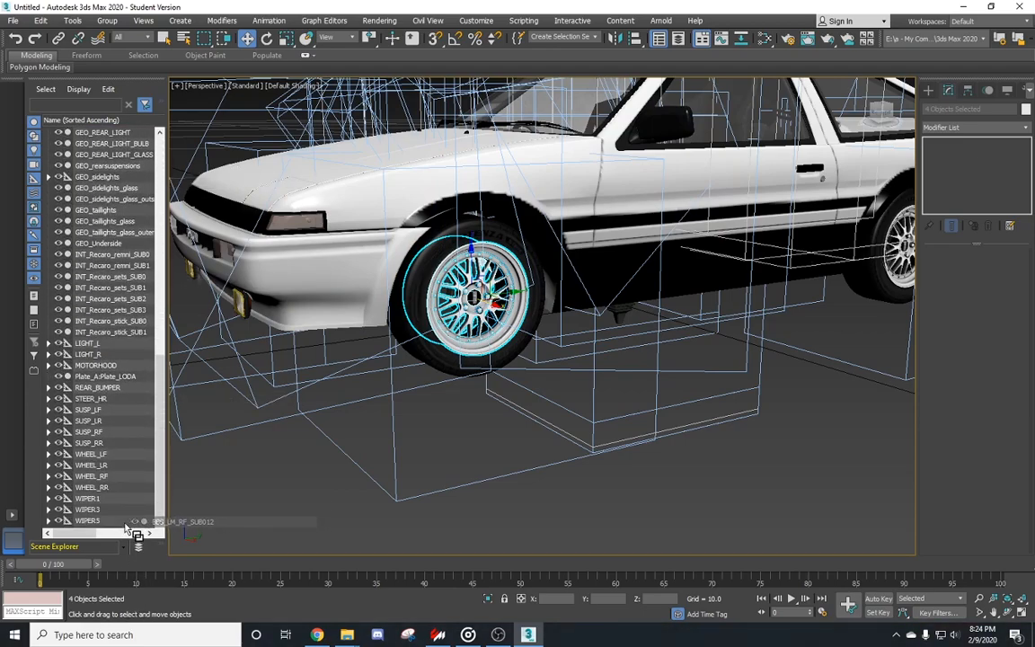
left_click_drag(107, 458, 109, 456)
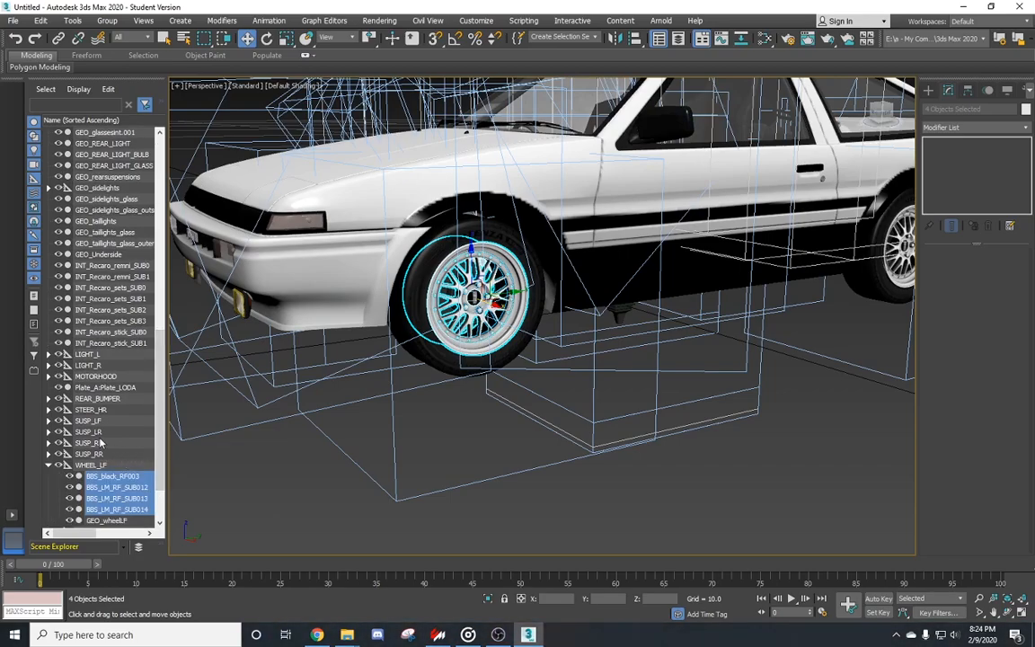
left_click(473, 406)
Examine the car's exterior and its interior with the drift steering wheel and red harnesses
middle_click_drag(474, 406, 628, 404, "alt")
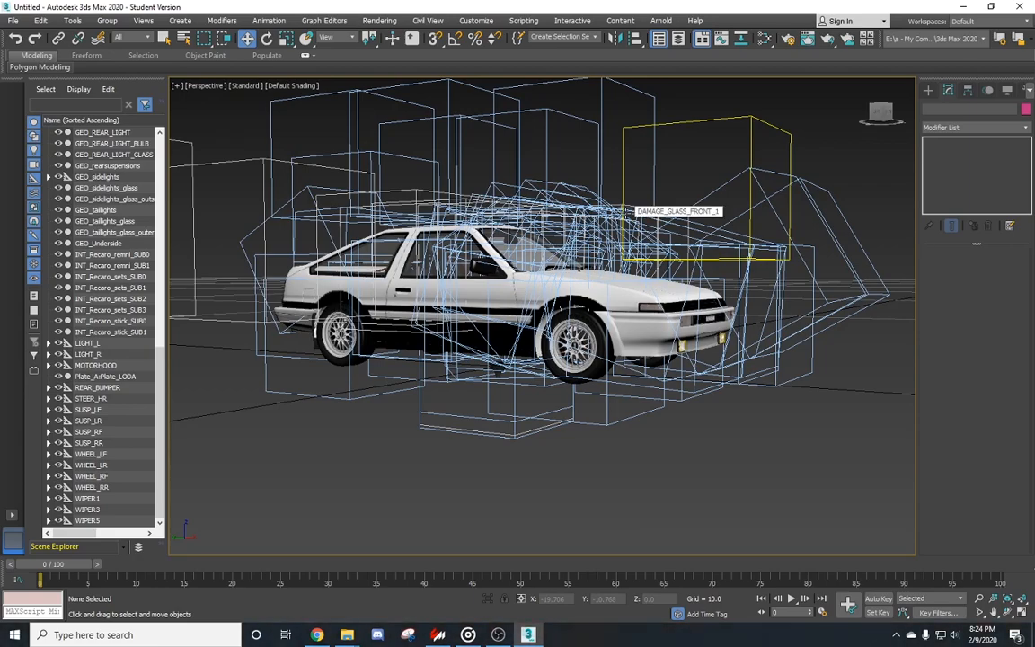
middle_click_drag(627, 209, 628, 262, "alt")
scroll(636, 263, "up", 5)
scroll(636, 263, "up", 6)
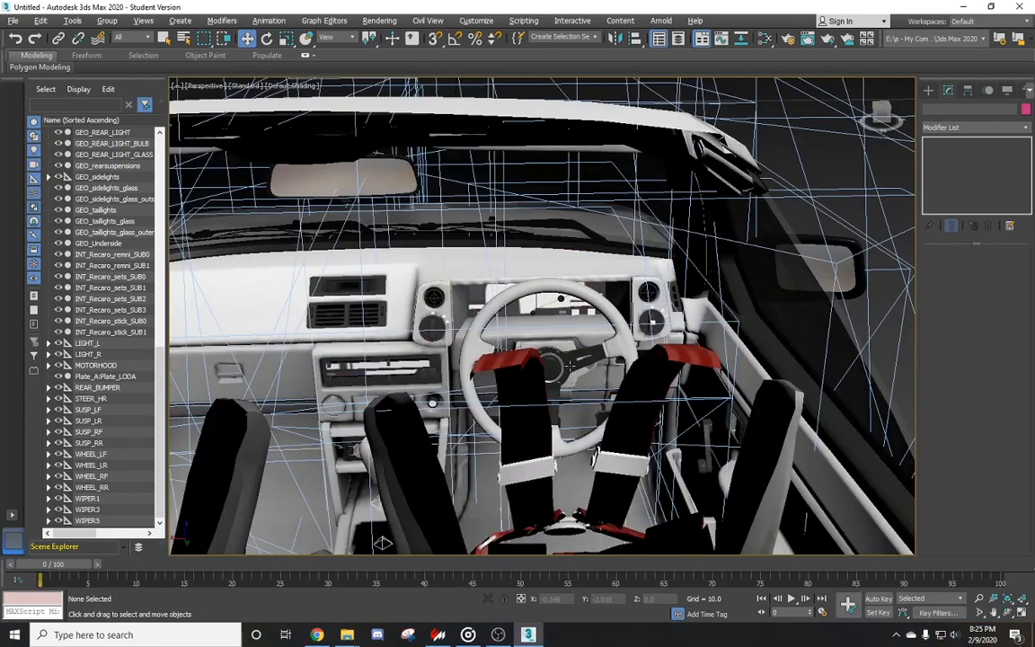
scroll(568, 366, "up", 4)
middle_click_drag(568, 366, 611, 344, "alt")
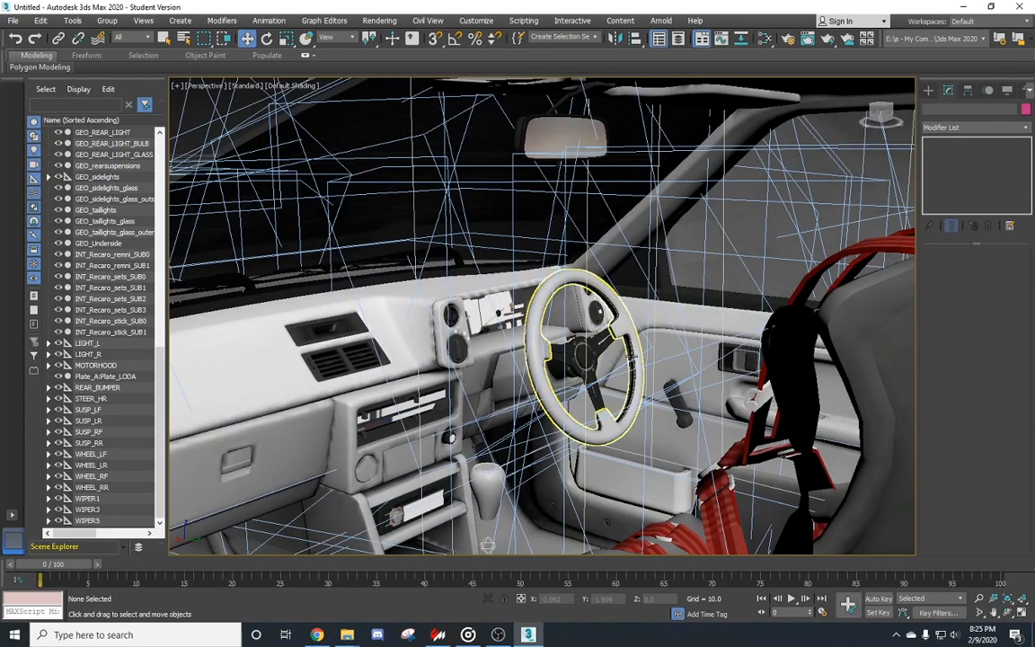
scroll(611, 345, "down", 10)
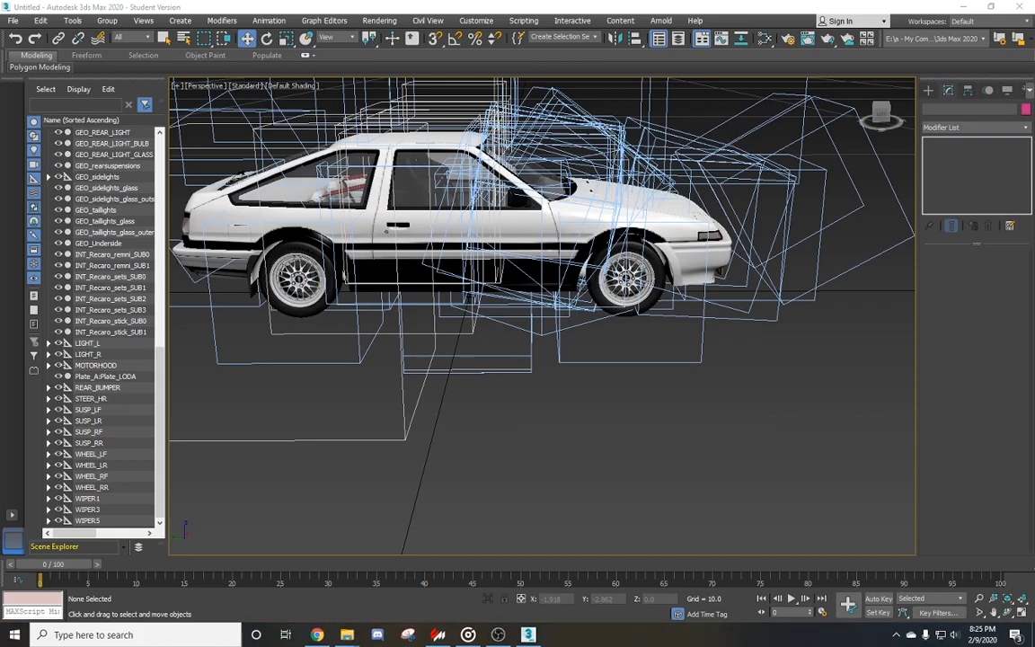
Examine how the BBS rims fit inside the front and rear tyres from several angles
middle_click_drag(620, 269, 651, 114, "alt")
scroll(503, 260, "up", 3)
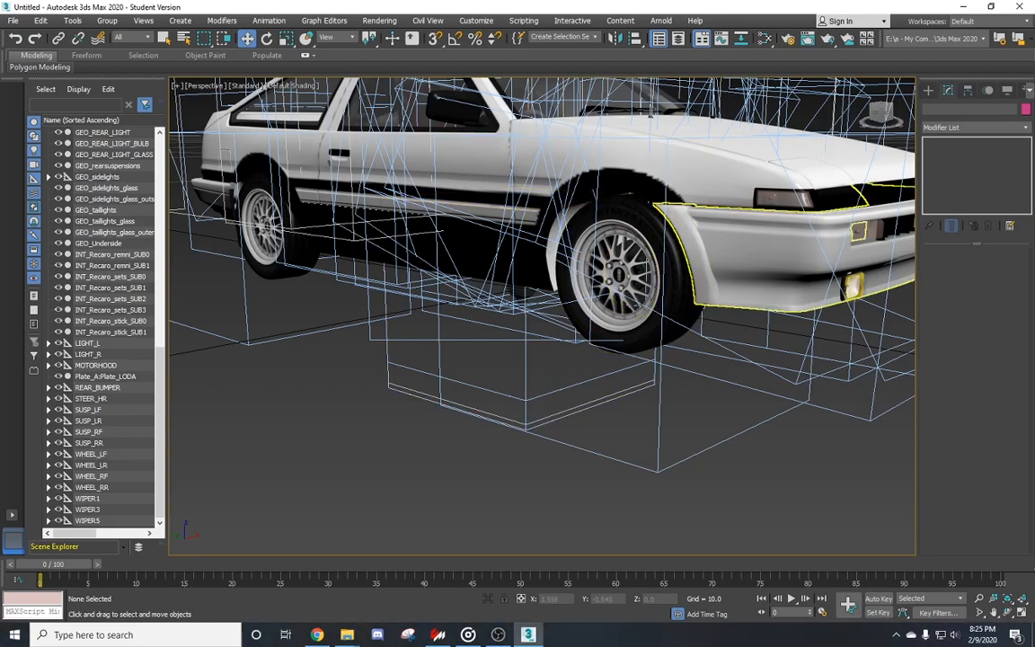
key("alt+Tab")
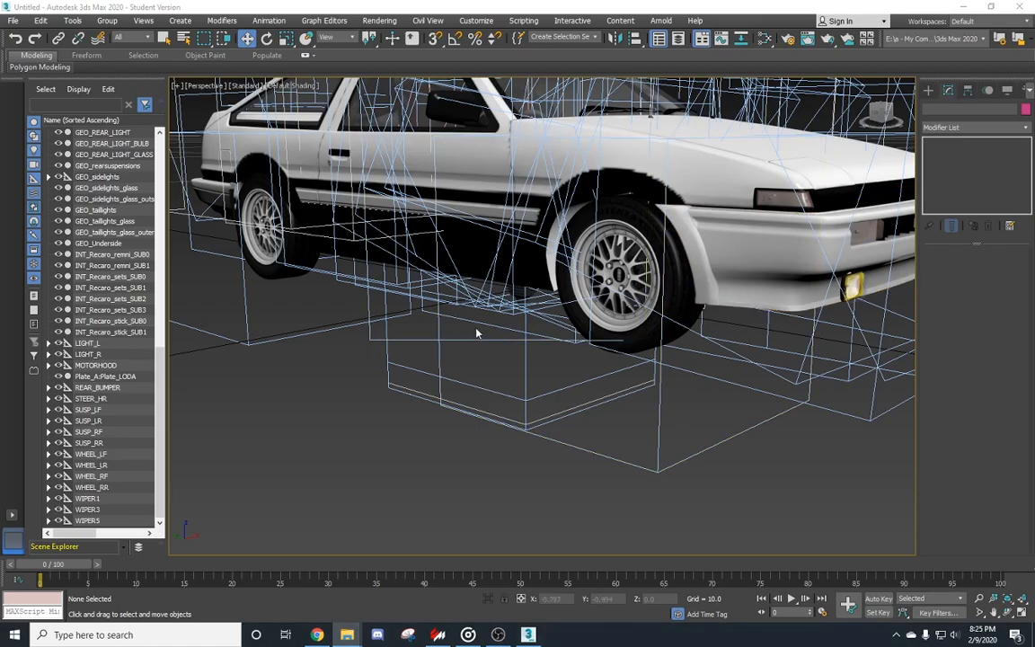
scroll(477, 331, "down", 5)
middle_click_drag(593, 380, 516, 330, "alt")
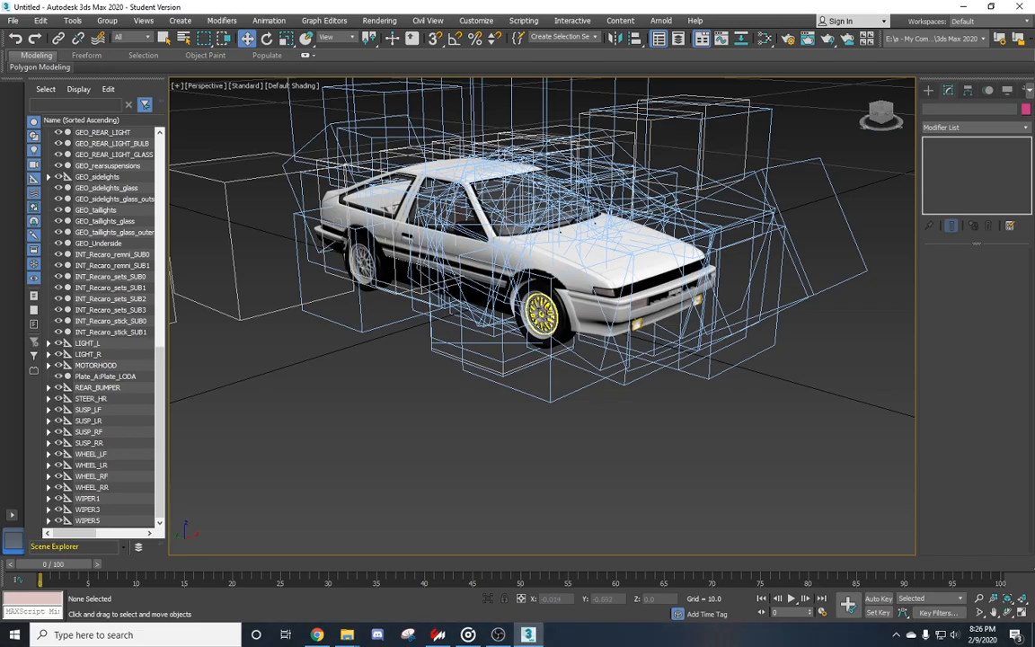
middle_click_drag(549, 311, 579, 289, "alt")
scroll(573, 289, "up", 3)
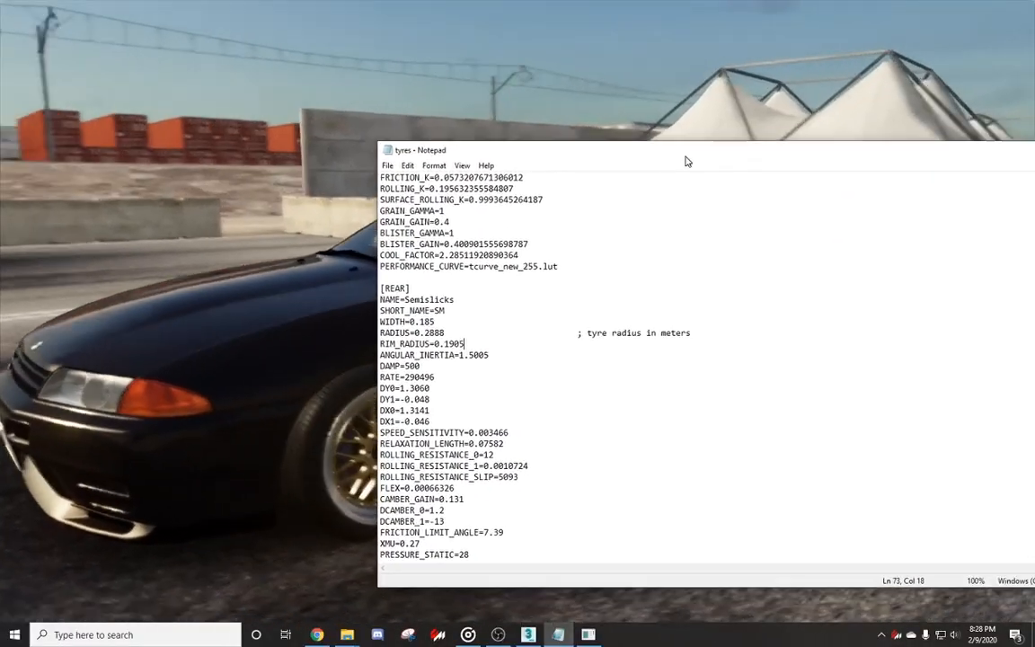
Examine the WIDTH, RADIUS and RIM_RADIUS entries in the [FRONT] section of the open tyres file
left_click_drag(684, 157, 488, 121)
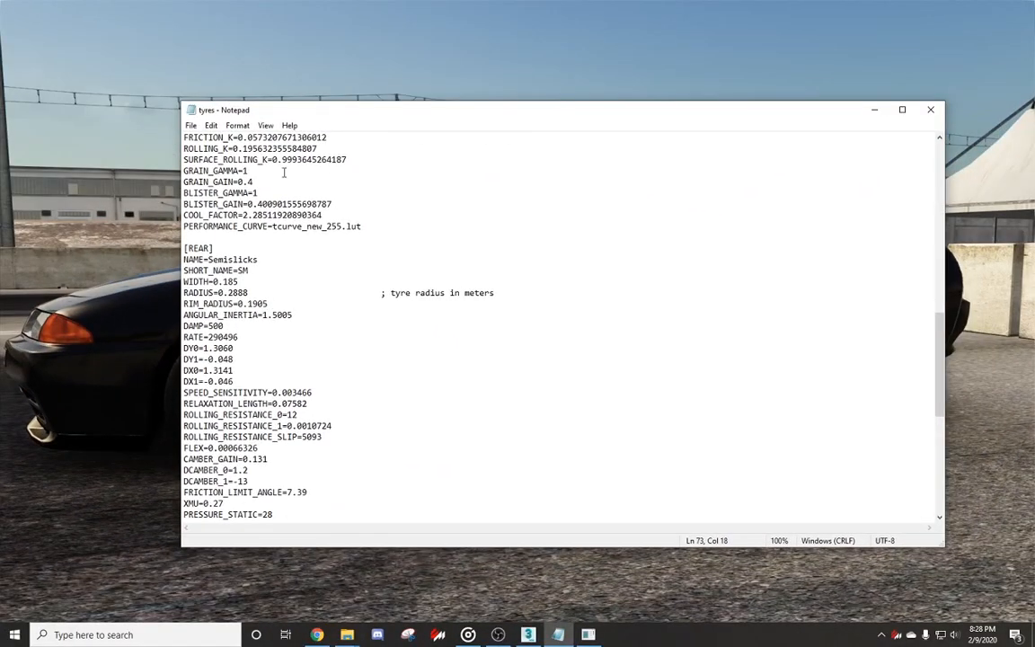
scroll(326, 167, "up", 20)
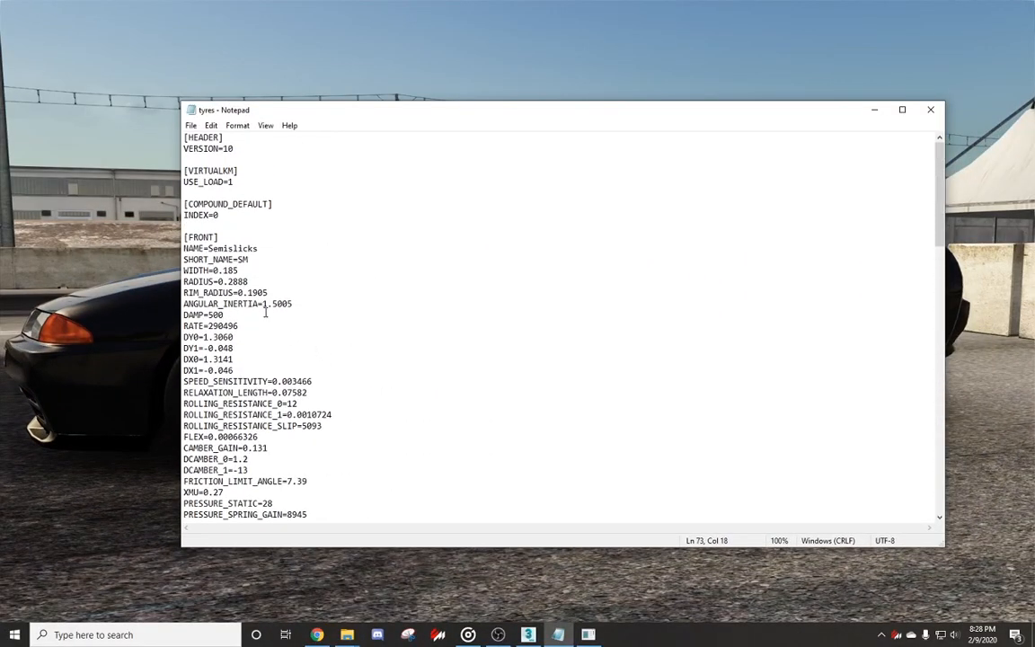
left_click_drag(192, 270, 241, 272)
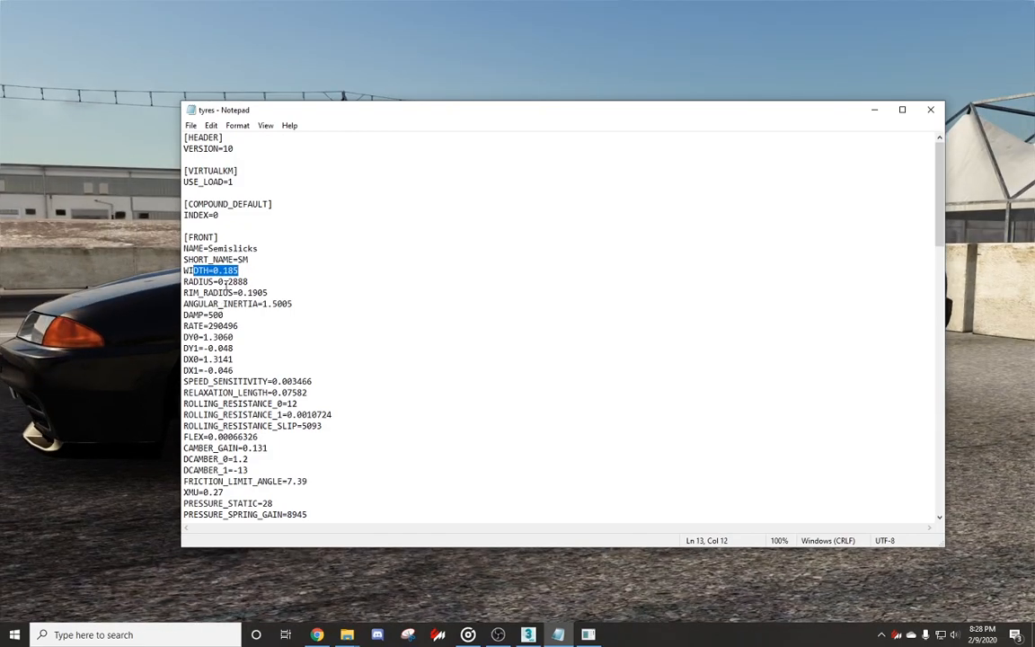
left_click(208, 281)
left_click_drag(210, 294, 271, 297)
left_click(272, 298)
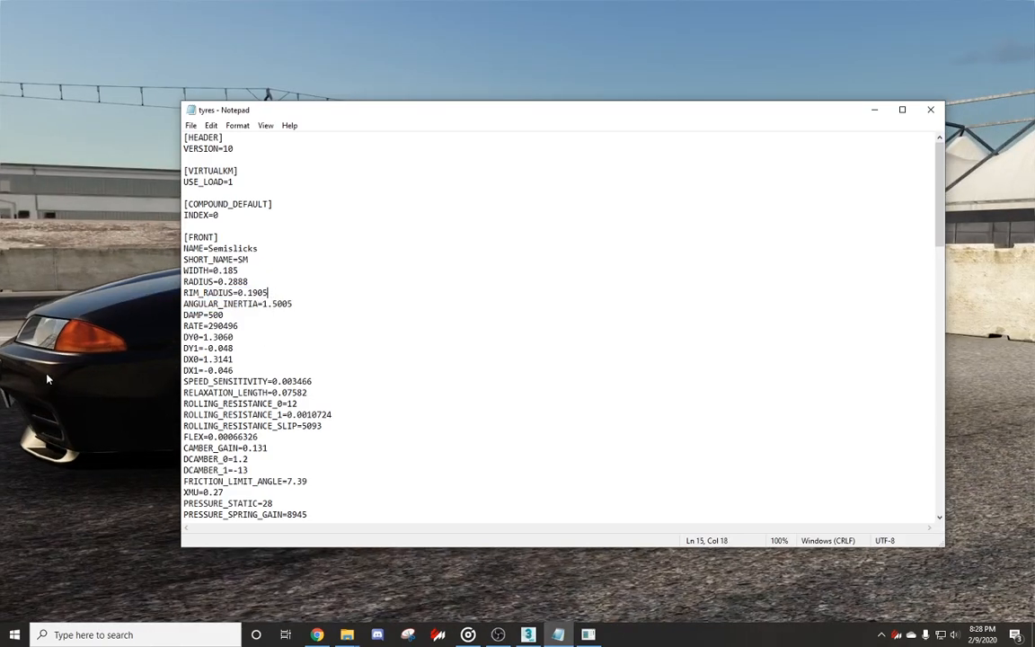
left_click_drag(209, 271, 238, 271)
left_click(241, 271)
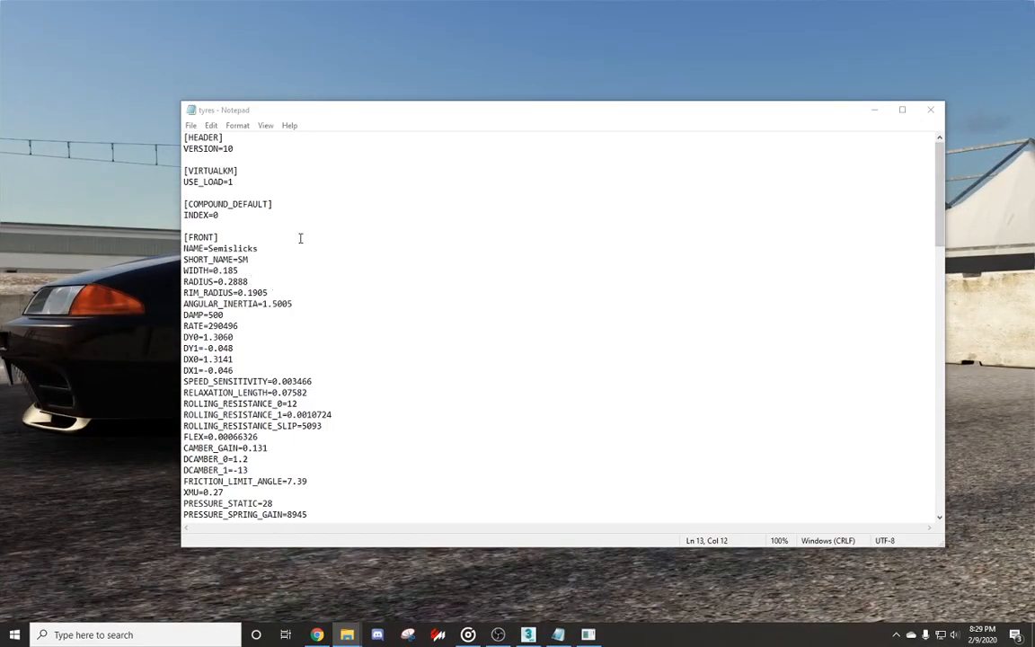
Open the tyres file from the data folder of nx_nissan_skyline_bnr32_nex_spec for comparison
left_click_drag(311, 116, 1034, 121)
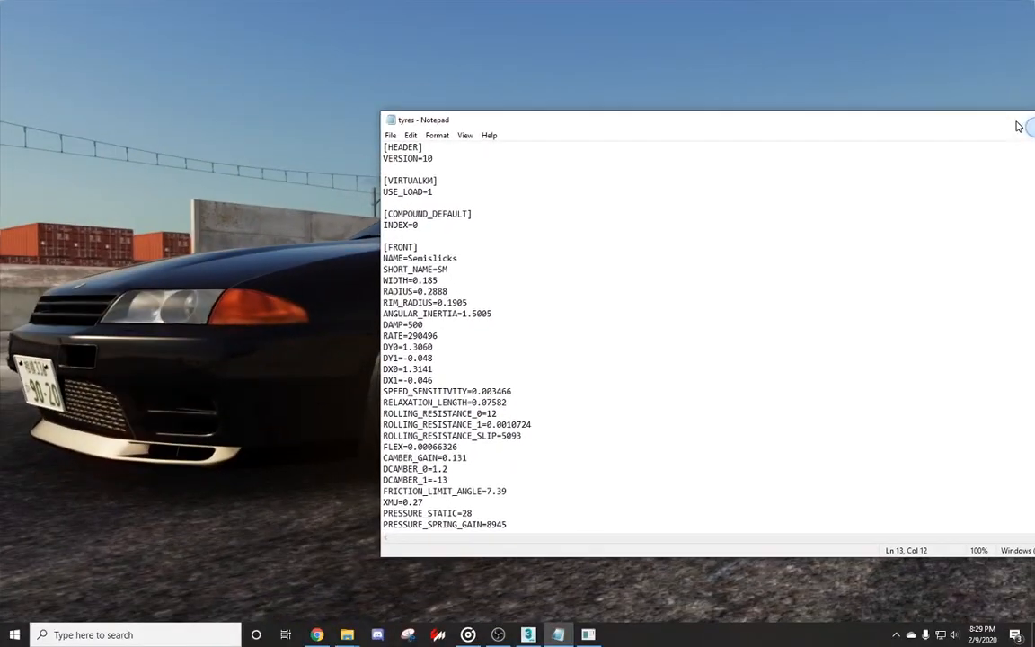
left_click_drag(1034, 101, 597, 17)
scroll(471, 347, "down", 2)
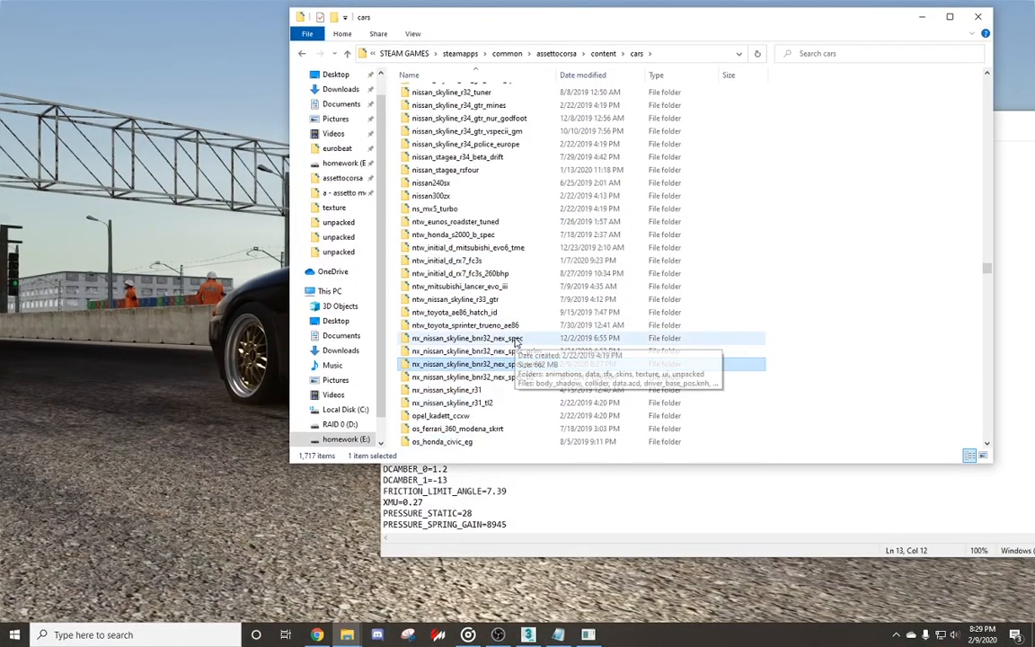
double_click(460, 323)
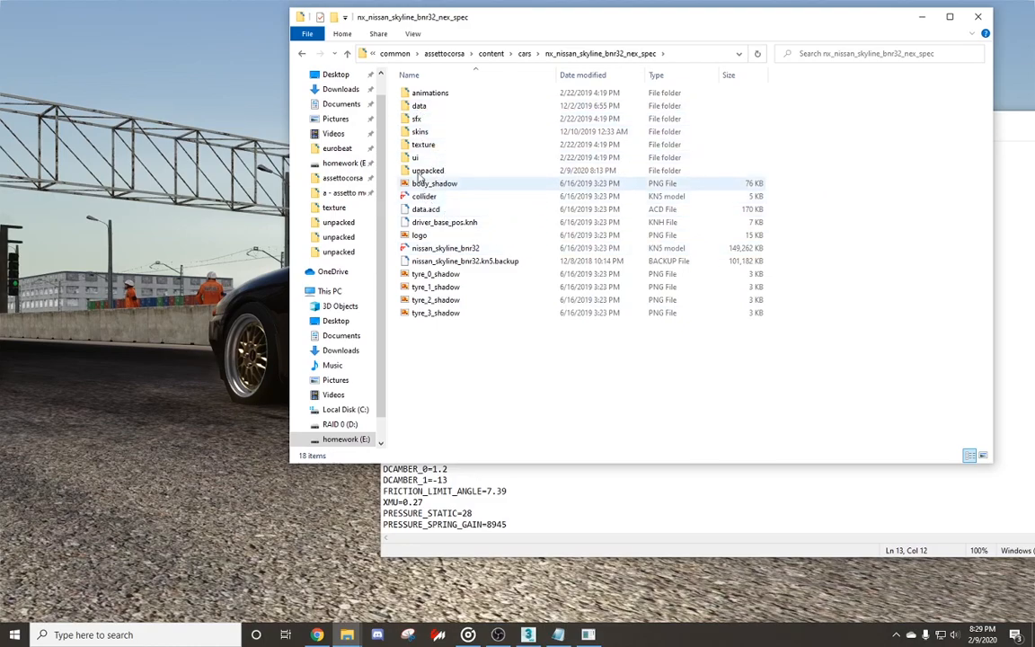
double_click(418, 108)
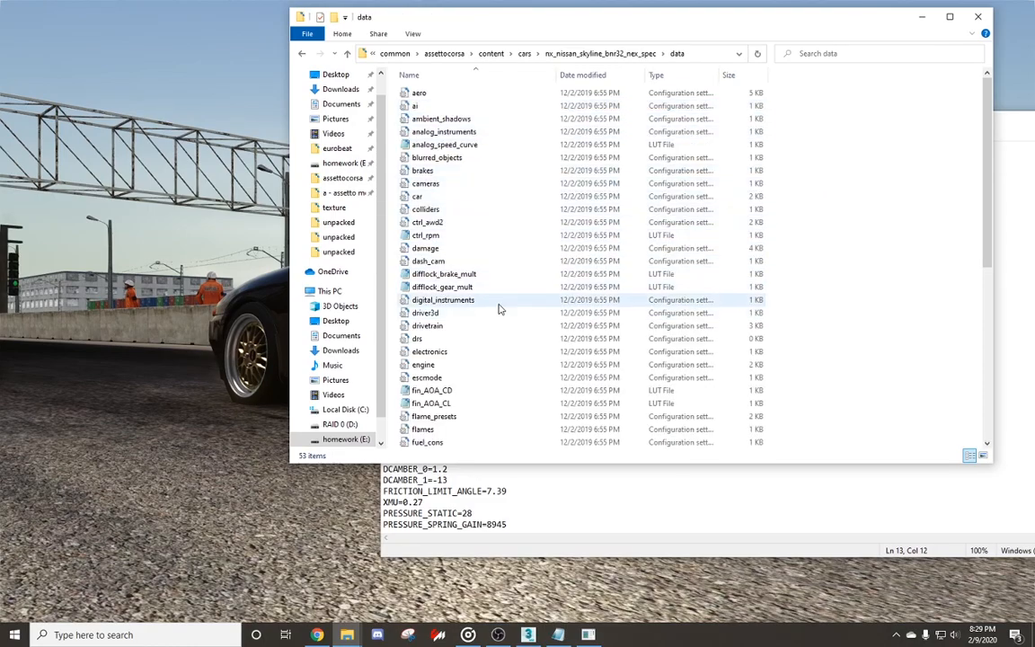
scroll(491, 288, "down", 8)
double_click(420, 327)
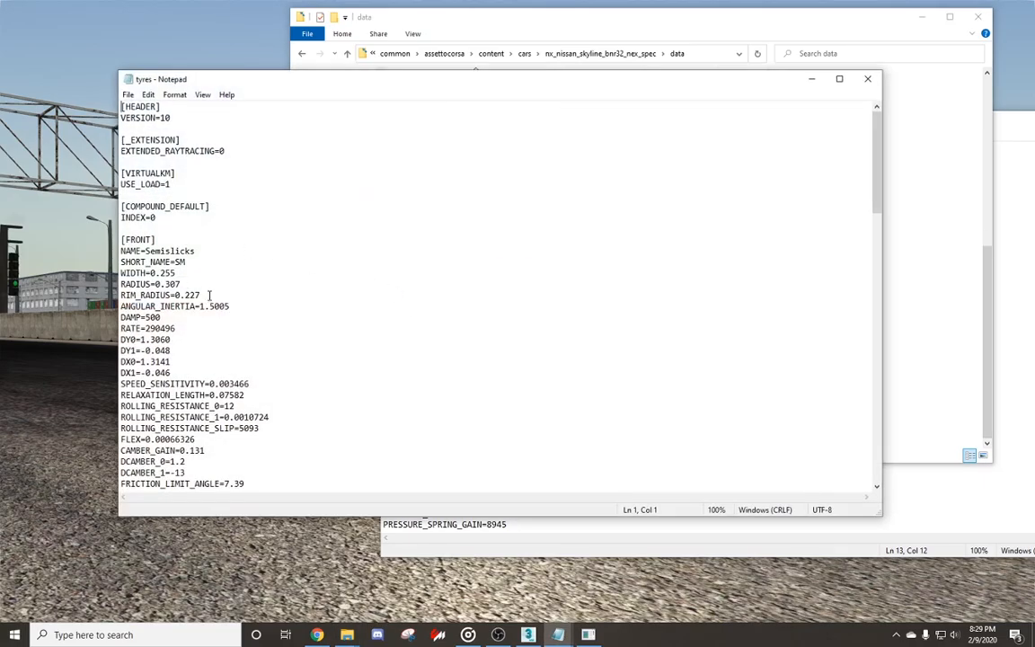
Replace the other tyres file's [FRONT] dimensions with the Skyline's WIDTH=0.255, RADIUS=0.307 and RIM_RADIUS=0.227 lines
left_click_drag(209, 295, 121, 272)
right_click(151, 277)
left_click(166, 317)
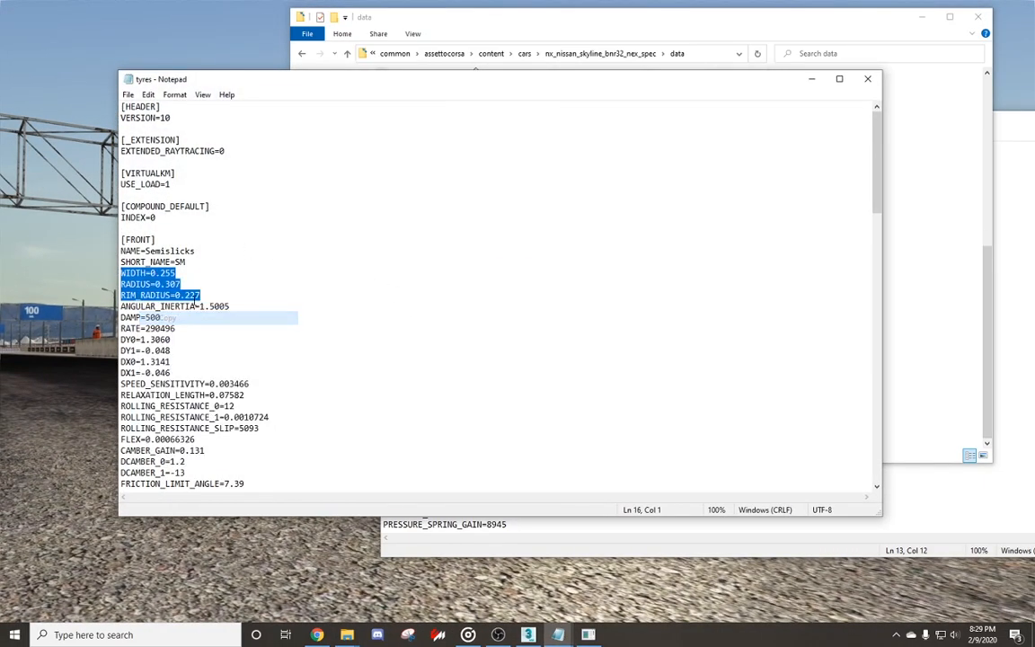
left_click(206, 294)
left_click(811, 79)
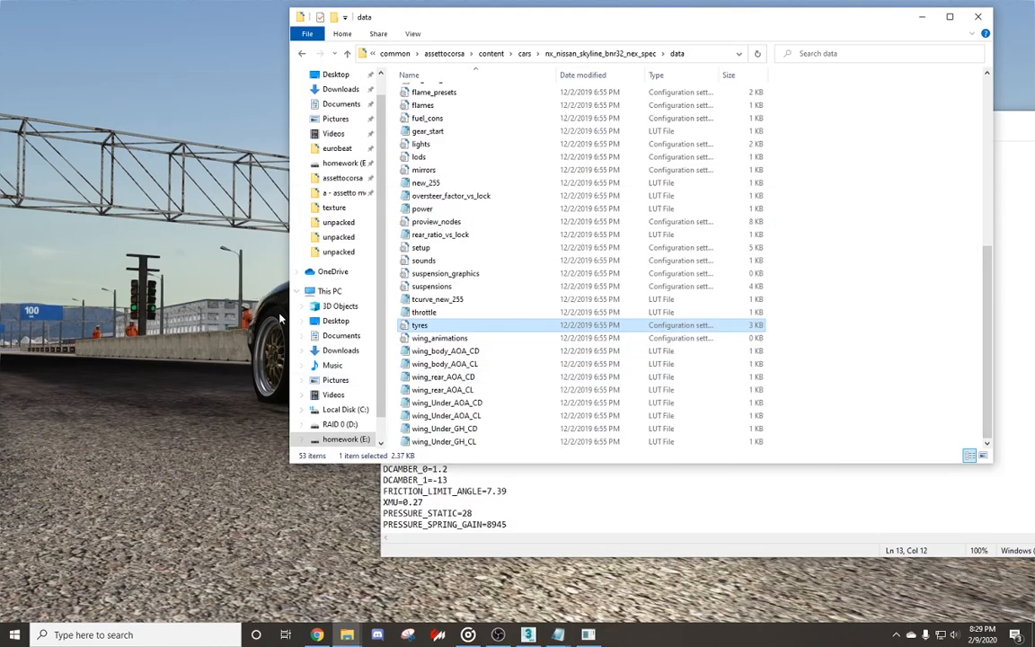
left_click(622, 517)
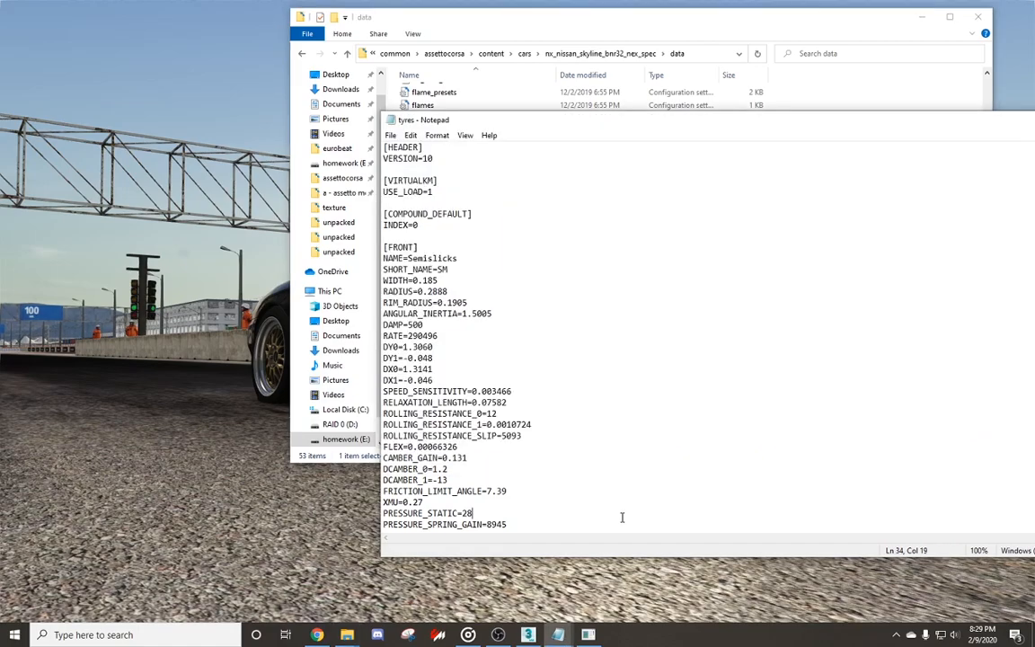
left_click_drag(467, 302, 385, 280)
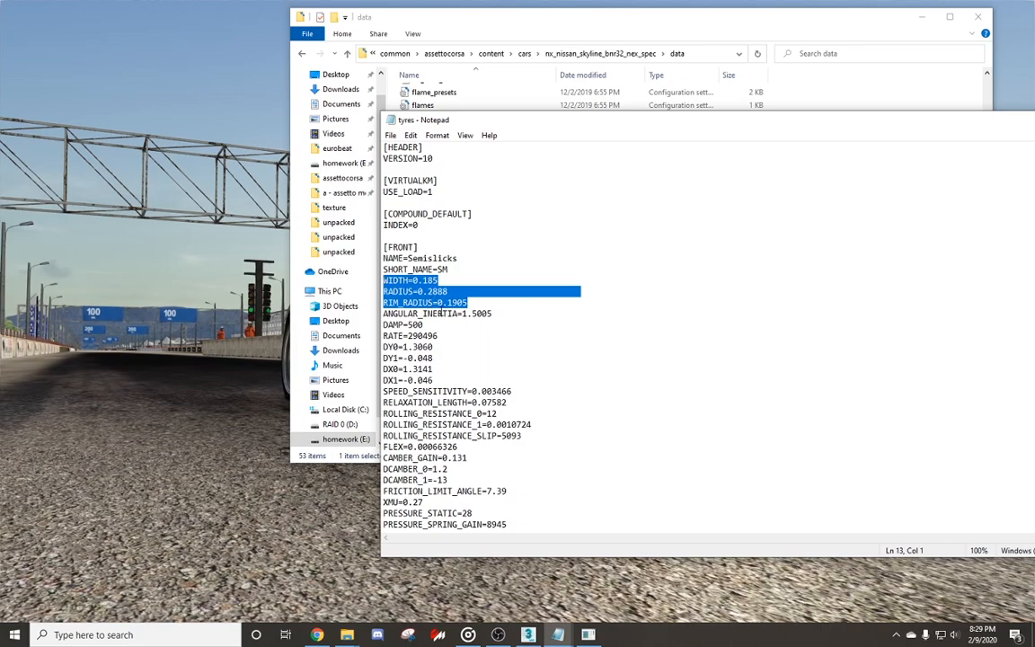
key("ctrl+v")
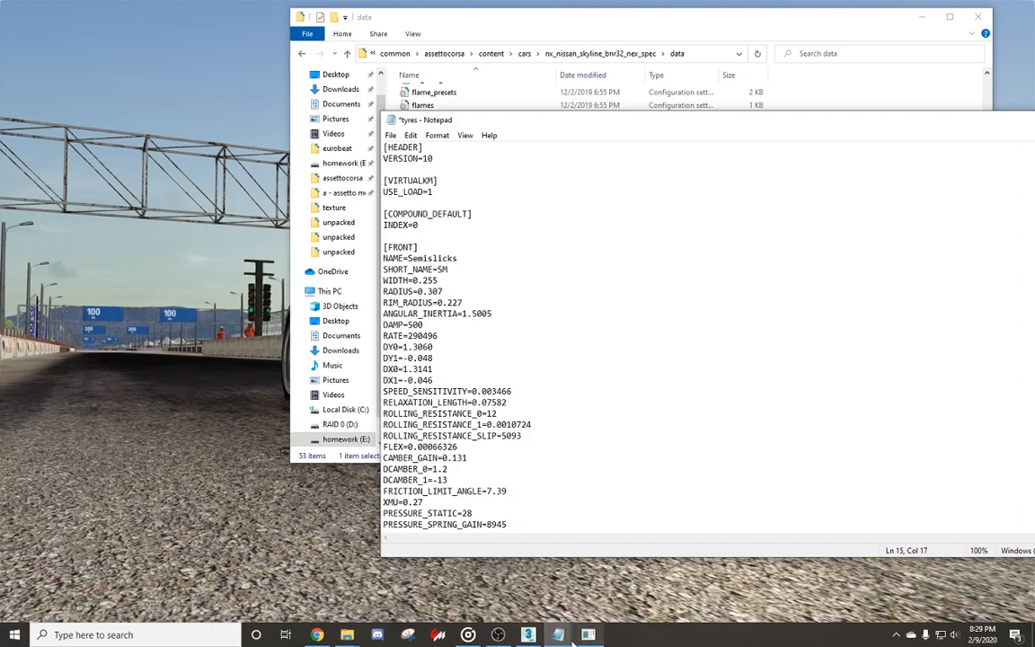
Copy the Skyline's [REAR] WIDTH=0.255, RADIUS=0.307 and RIM_RADIUS=0.227 lines over the other tyres file's rear dimensions, closing the Skyline's file
mouse_move(558, 634)
mouse_move(545, 587)
left_click(593, 584)
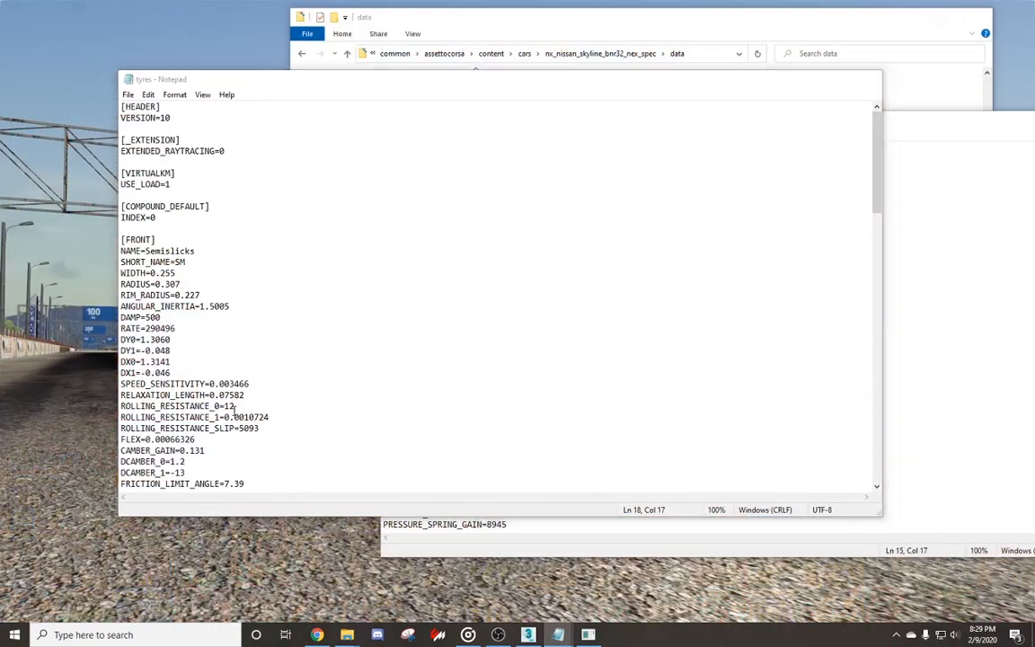
scroll(191, 295, "down", 16)
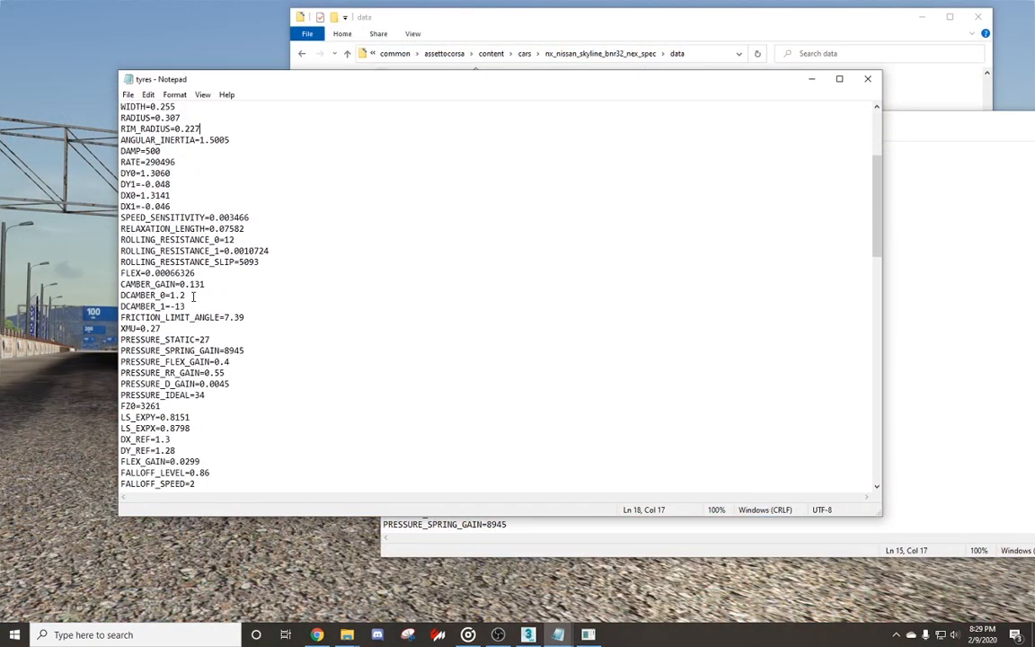
left_click_drag(203, 375, 121, 351)
right_click(142, 358)
left_click(173, 411)
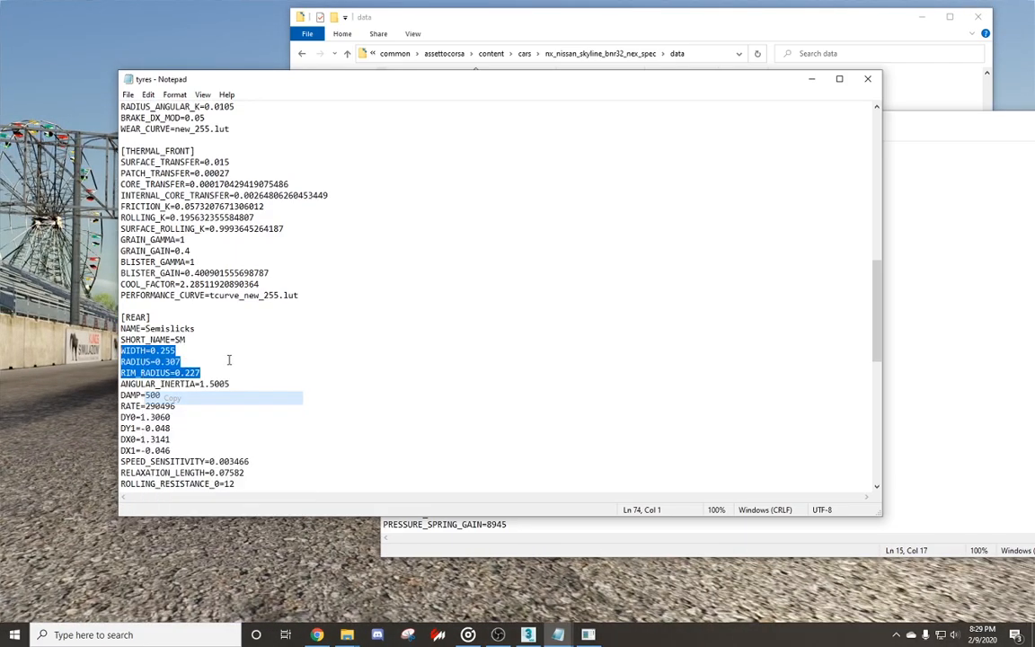
left_click(867, 78)
scroll(503, 391, "down", 15)
scroll(495, 401, "down", 3)
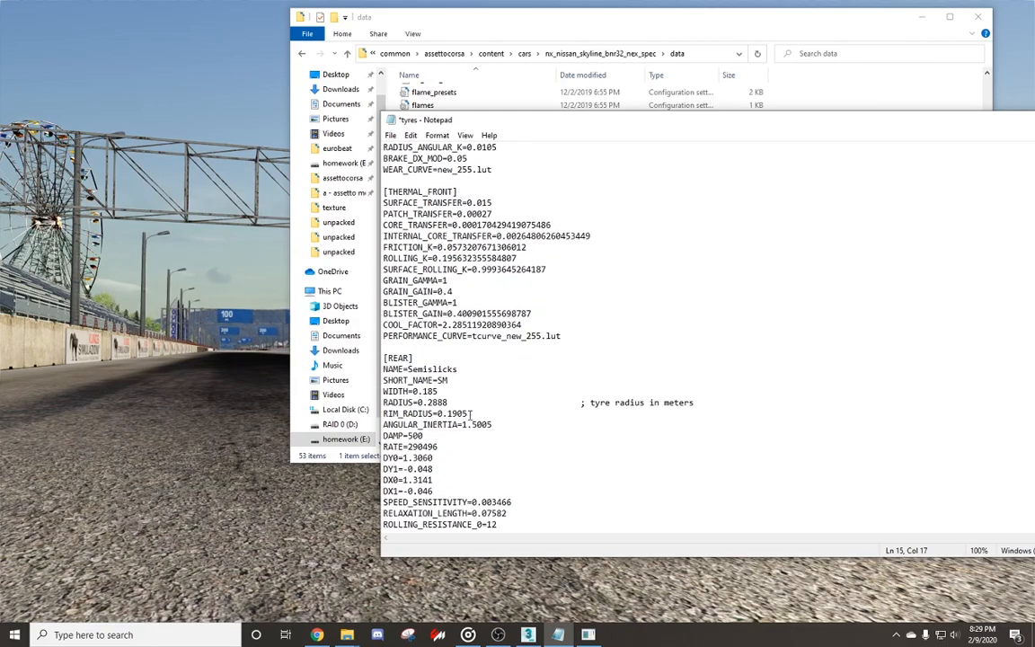
left_click_drag(469, 413, 383, 391)
key("ctrl+v")
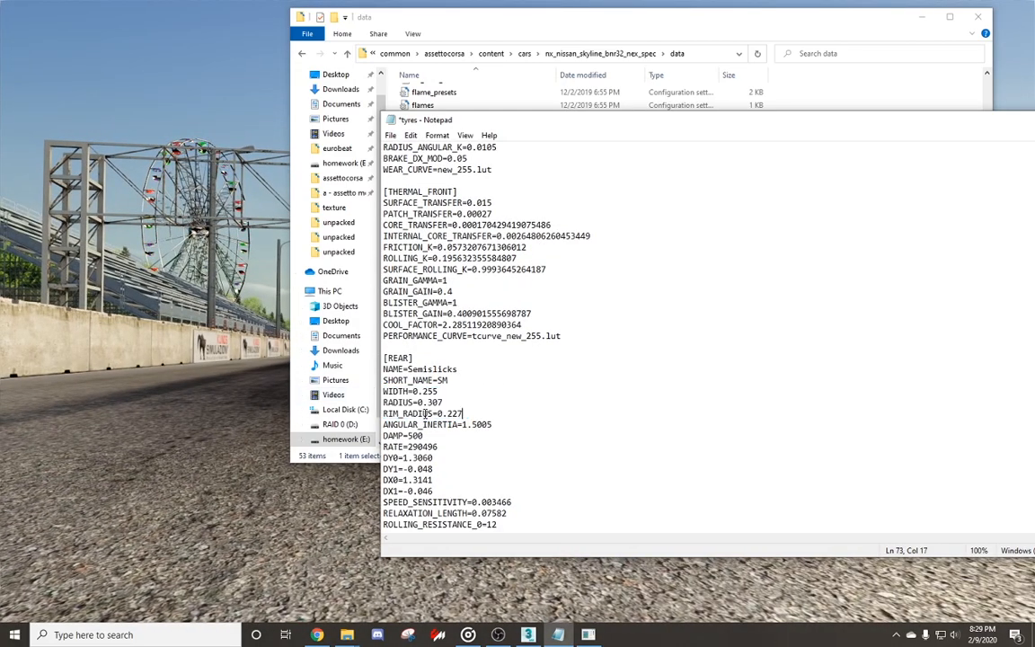
Check the rest of the edited tyres file and save it
scroll(423, 413, "down", 14)
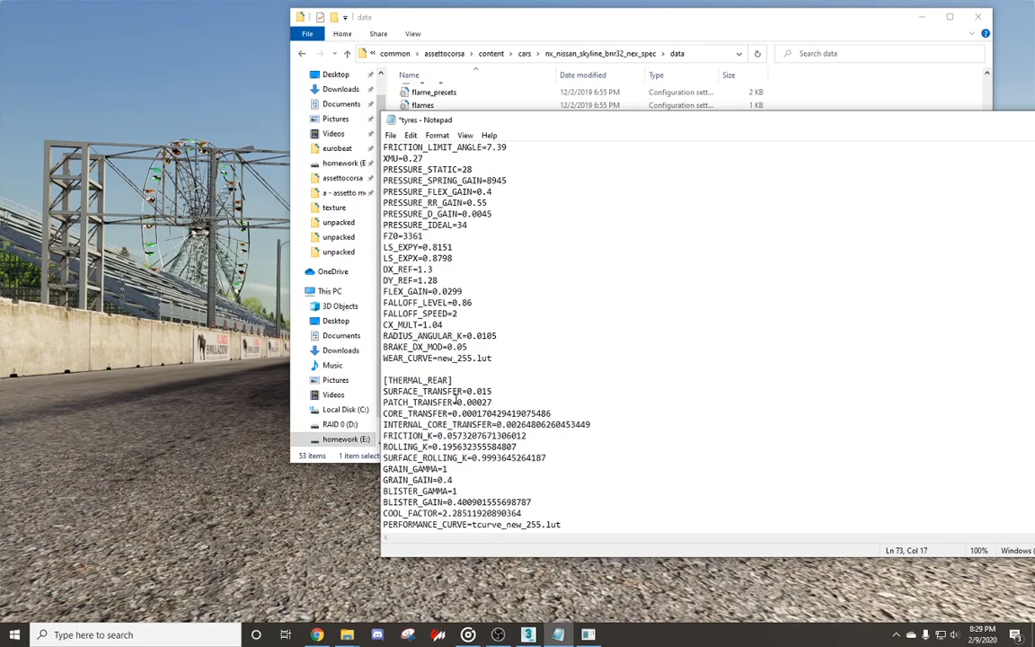
scroll(456, 399, "up", 20)
scroll(462, 409, "up", 1)
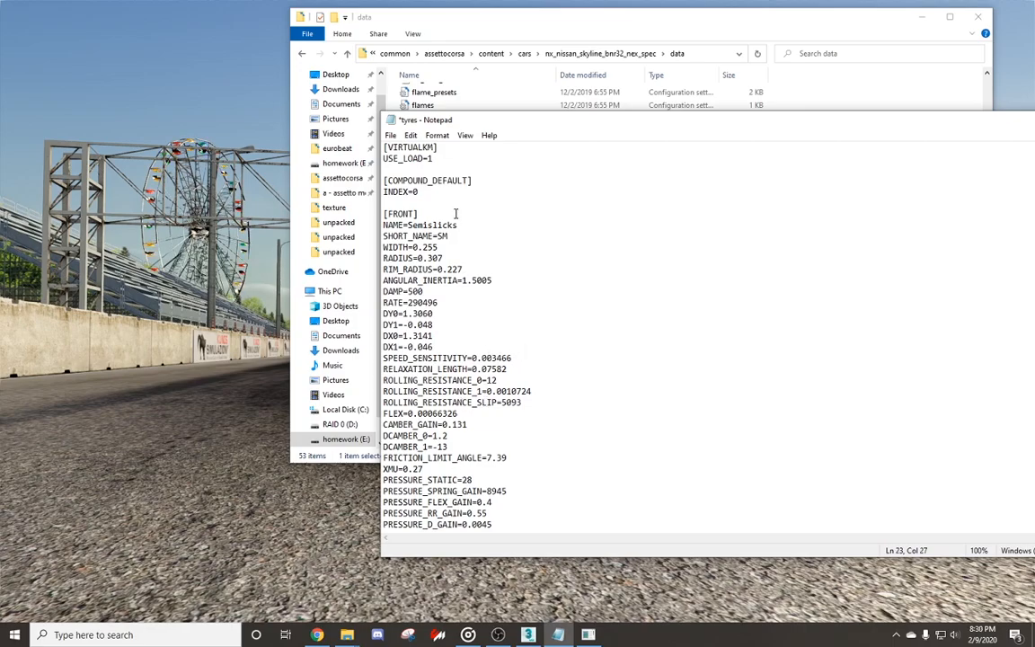
key("ctrl+s")
Switch to Assetto Corsa, exit the running session, relaunch Practice with the Nissan Skyline GT-R and enter the track
key("alt+Tab")
key("Escape")
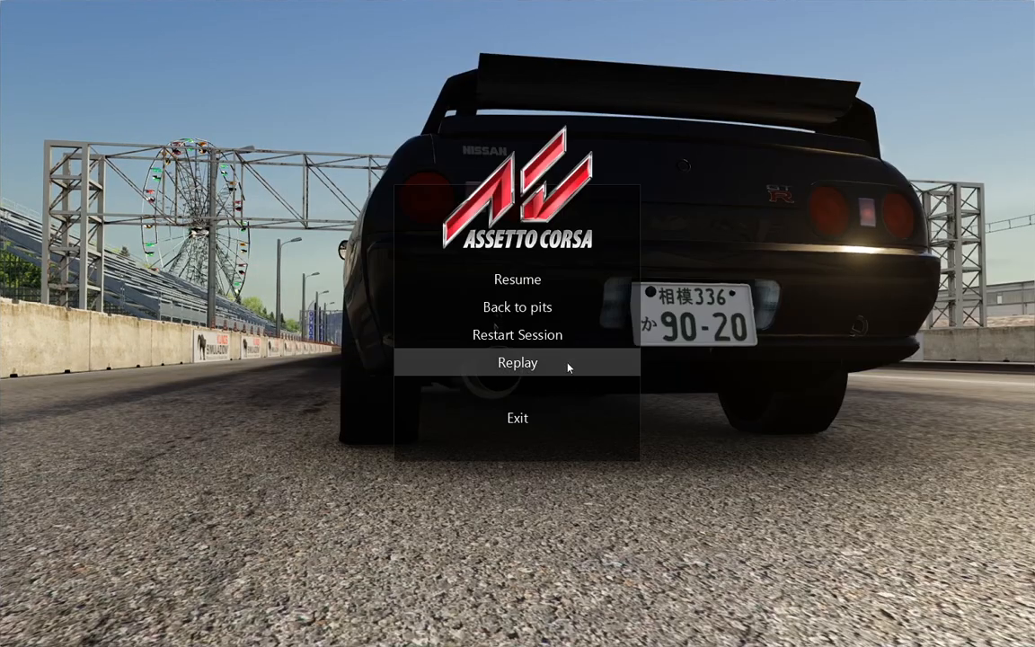
left_click(536, 420)
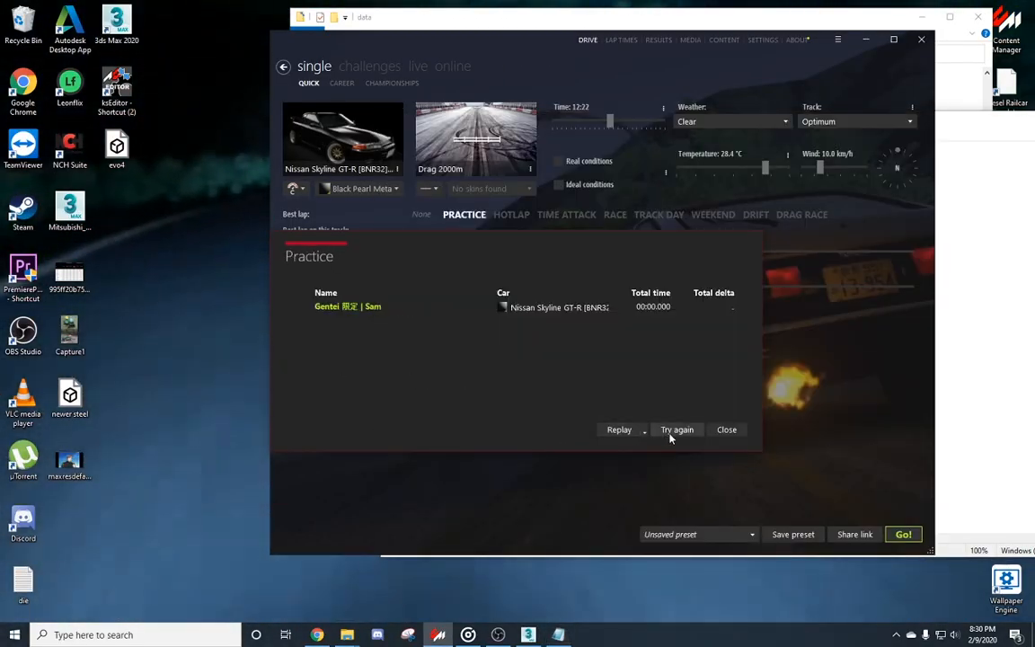
left_click(670, 431)
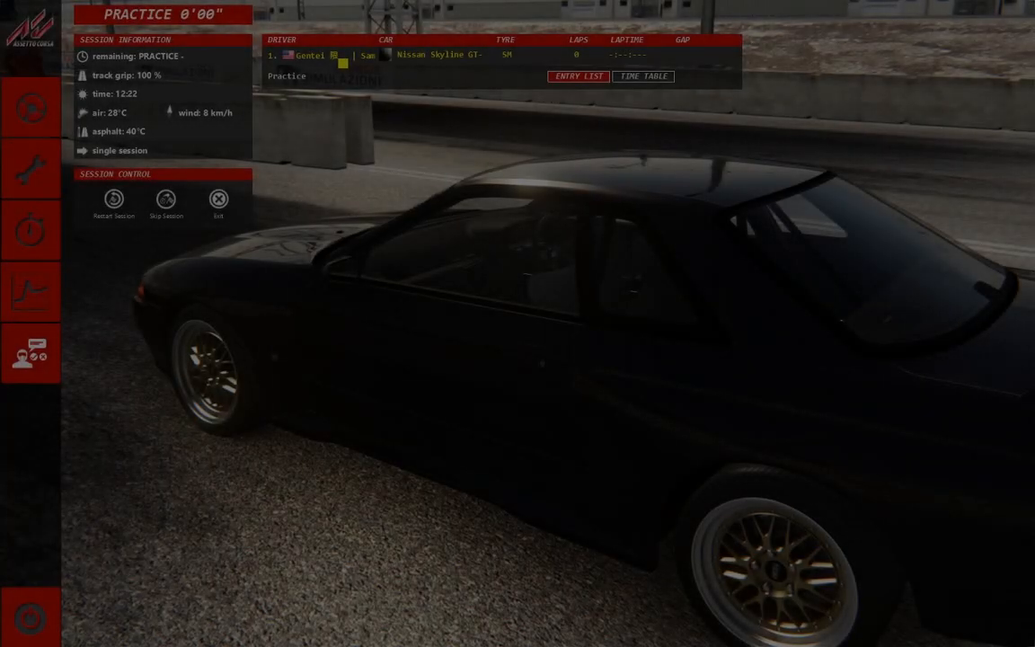
left_click(31, 109)
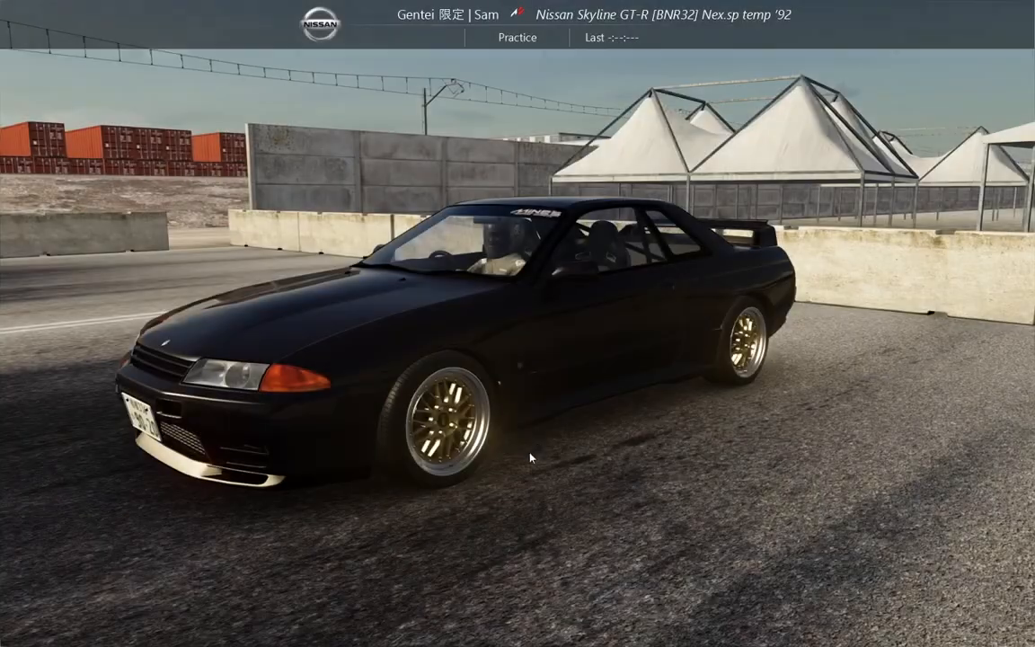